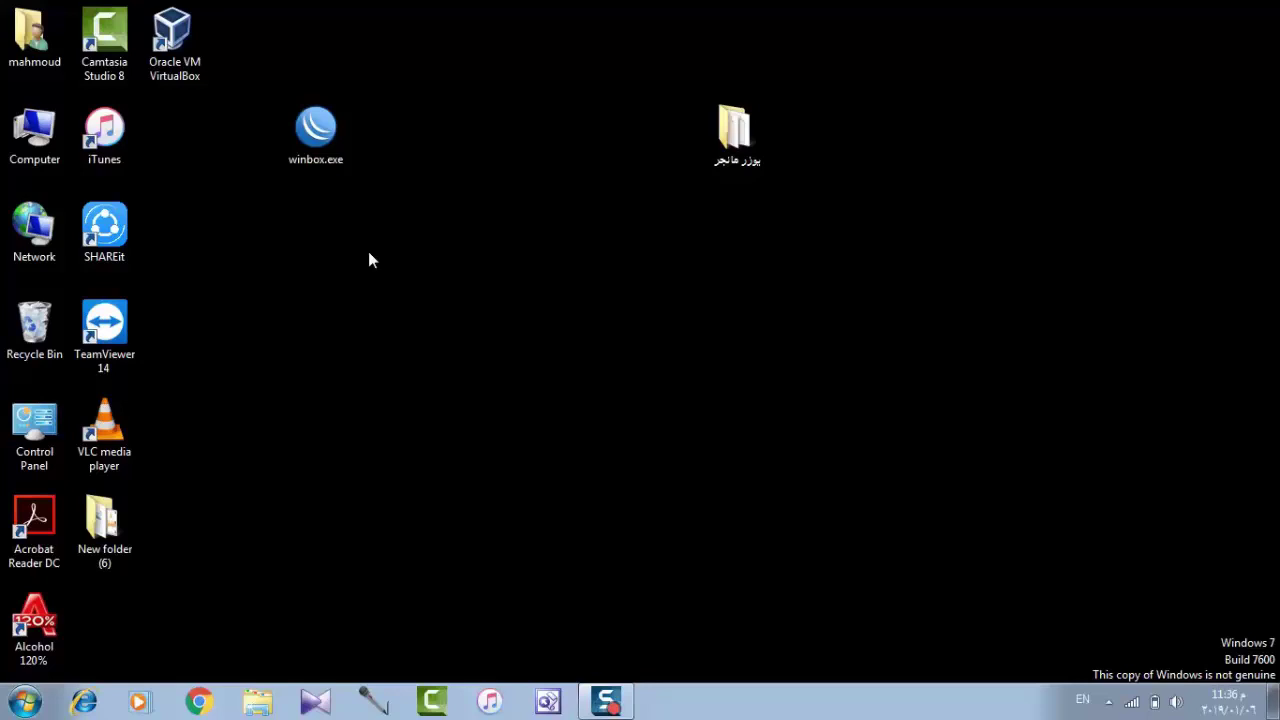
# Boot the MIKROTEK VM in VirtualBox to the MikroTik login prompt, then minimize both windows.
pyautogui.doubleClick(193, 76)
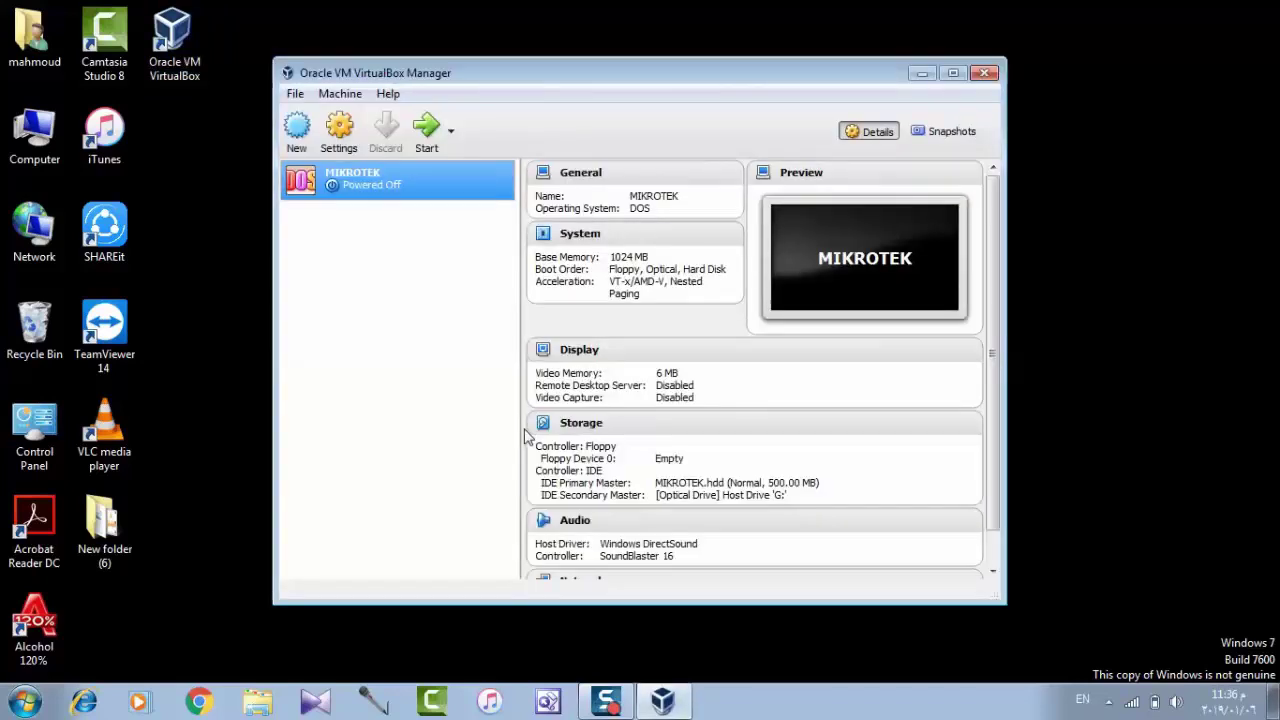
pyautogui.click(428, 146)
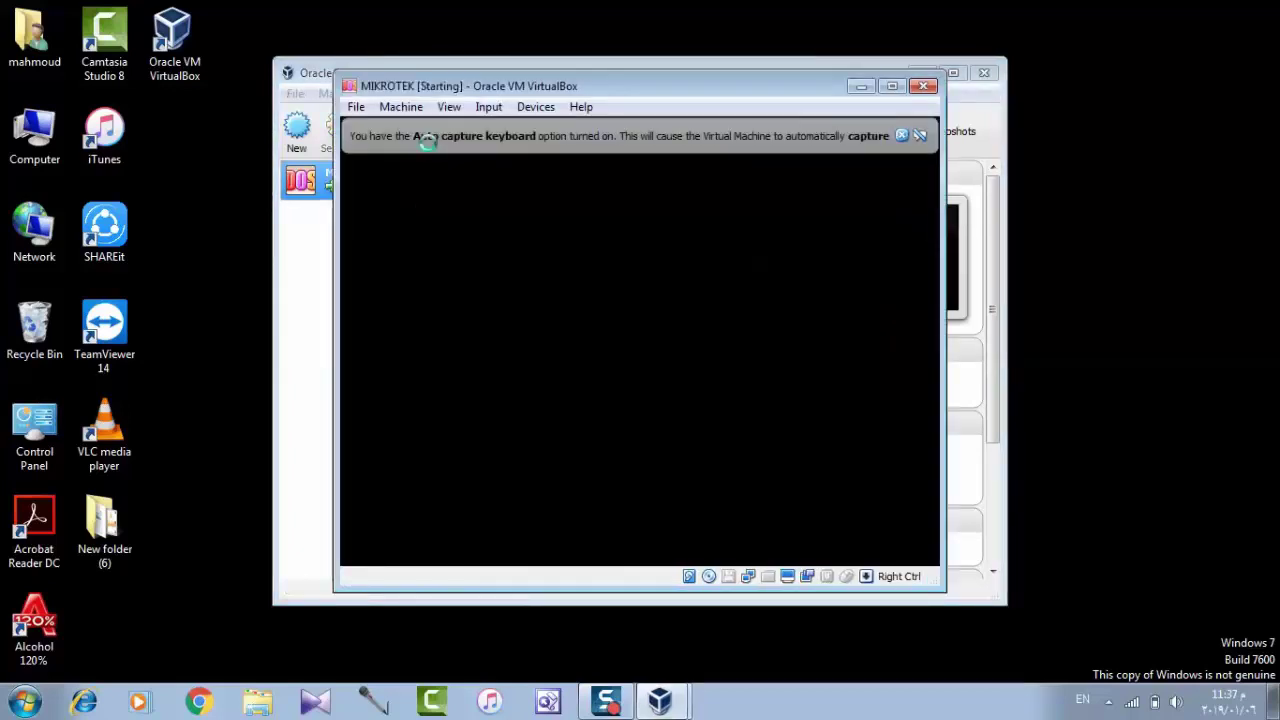
pyautogui.click(901, 136)
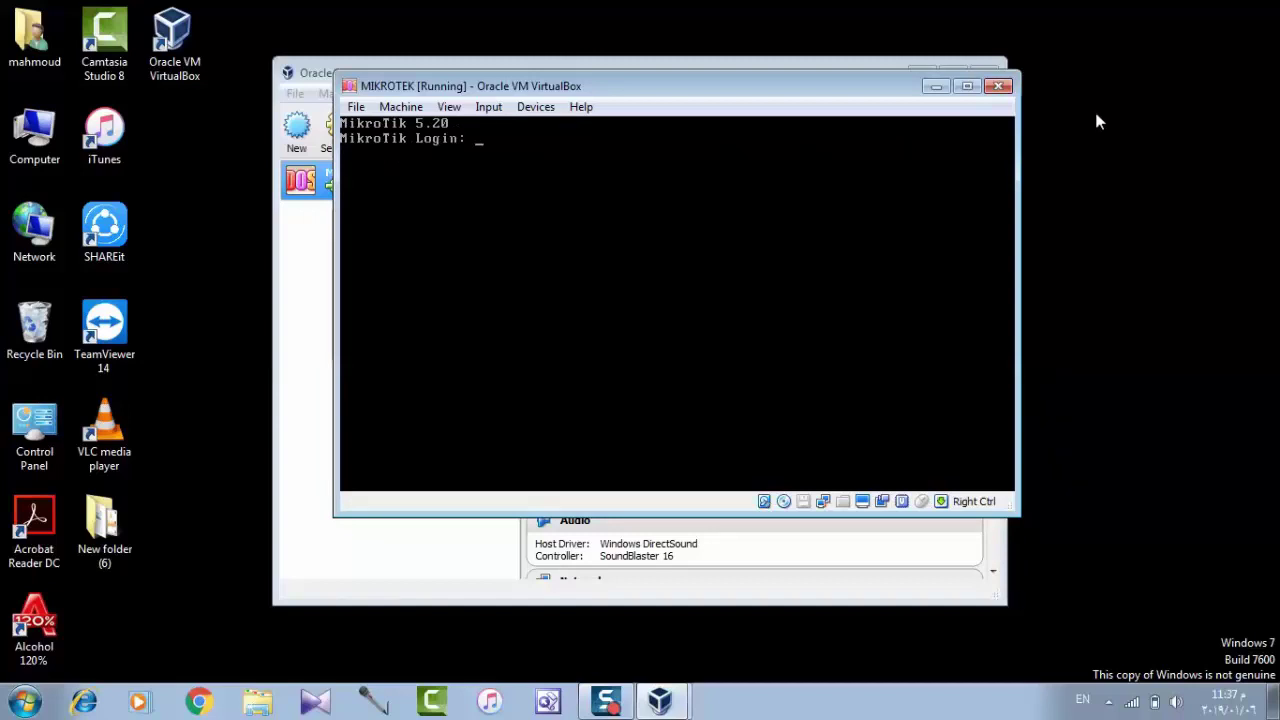
pyautogui.click(937, 87)
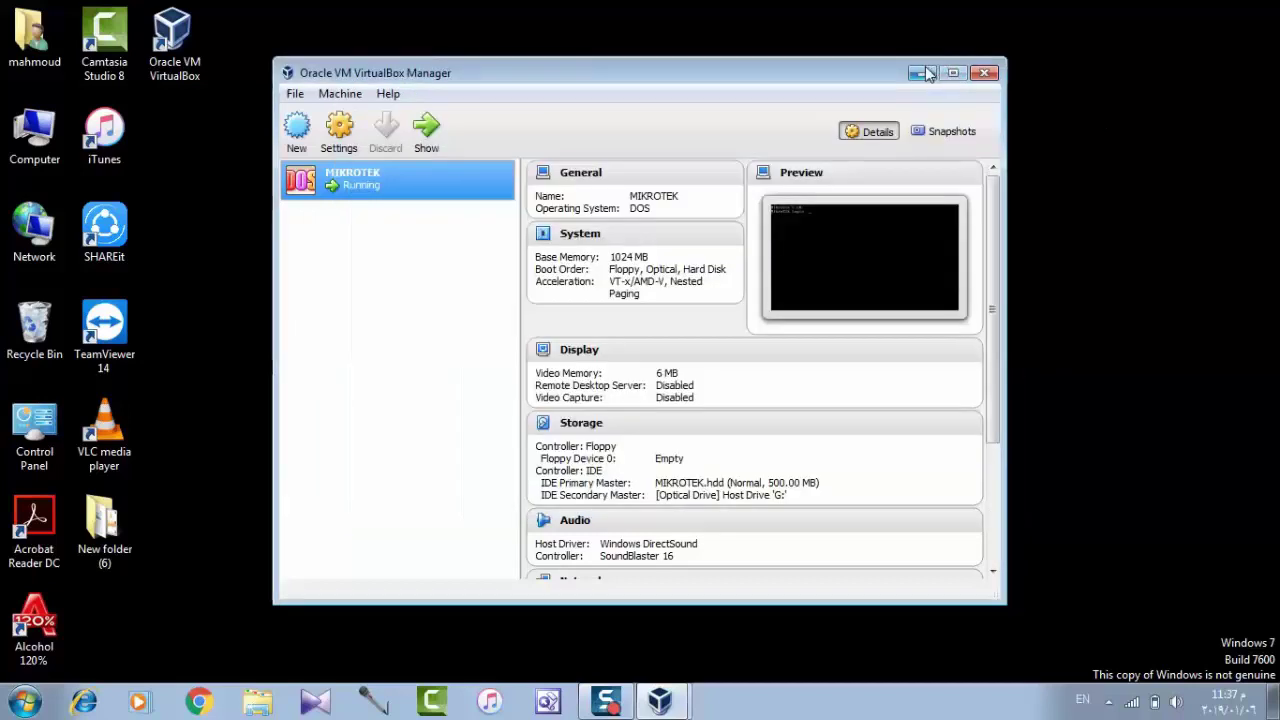
pyautogui.click(922, 73)
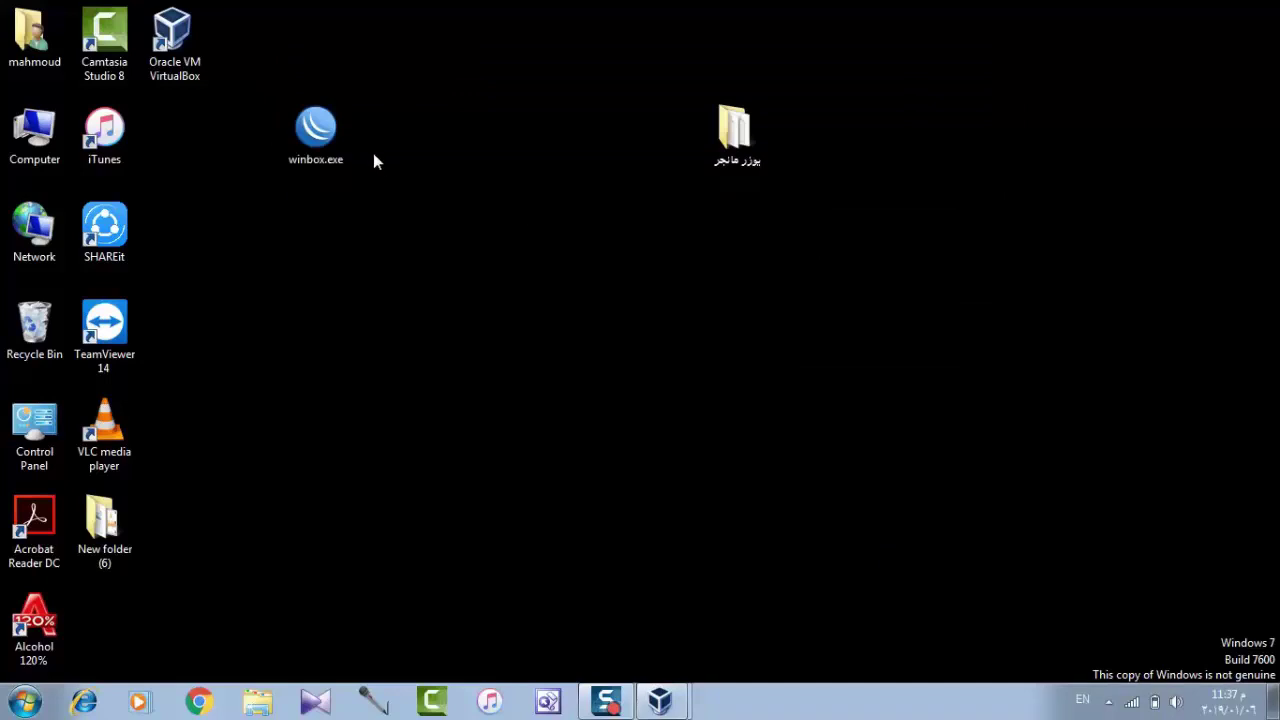
# Connect WinBox to the MikroTik 5.20 router and show its empty Radius server list.
pyautogui.doubleClick(326, 143)
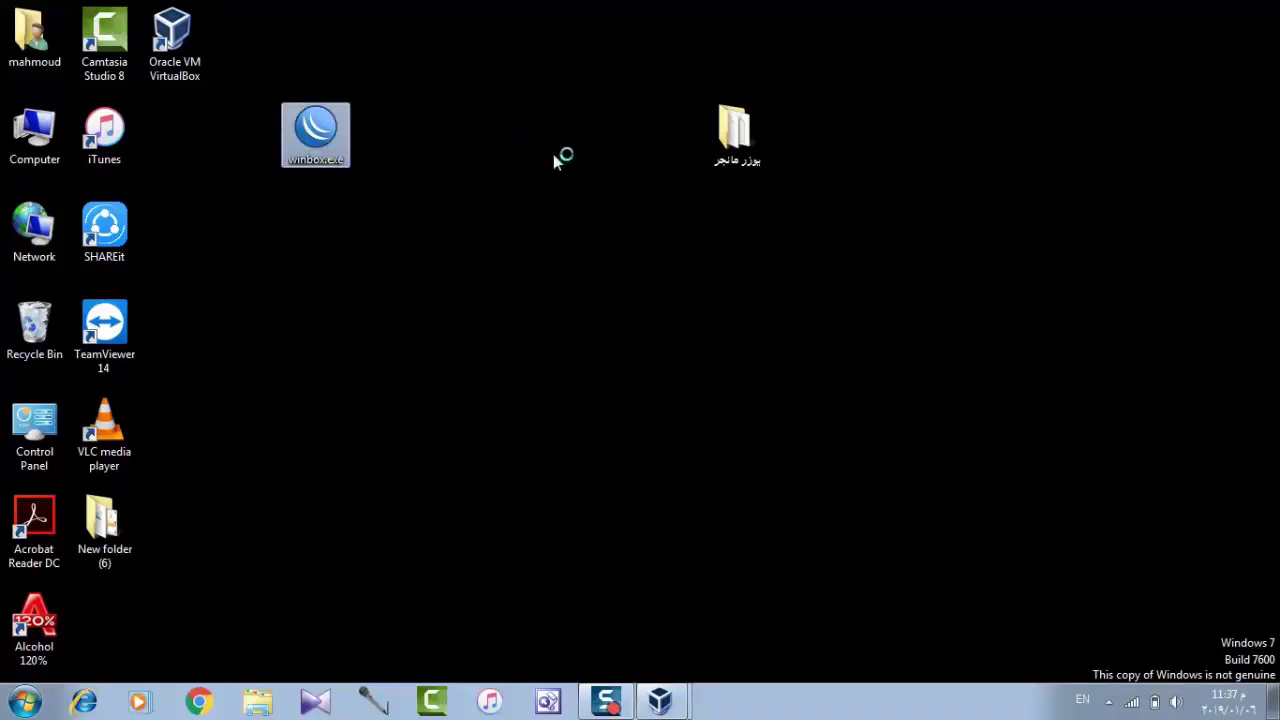
pyautogui.click(587, 169)
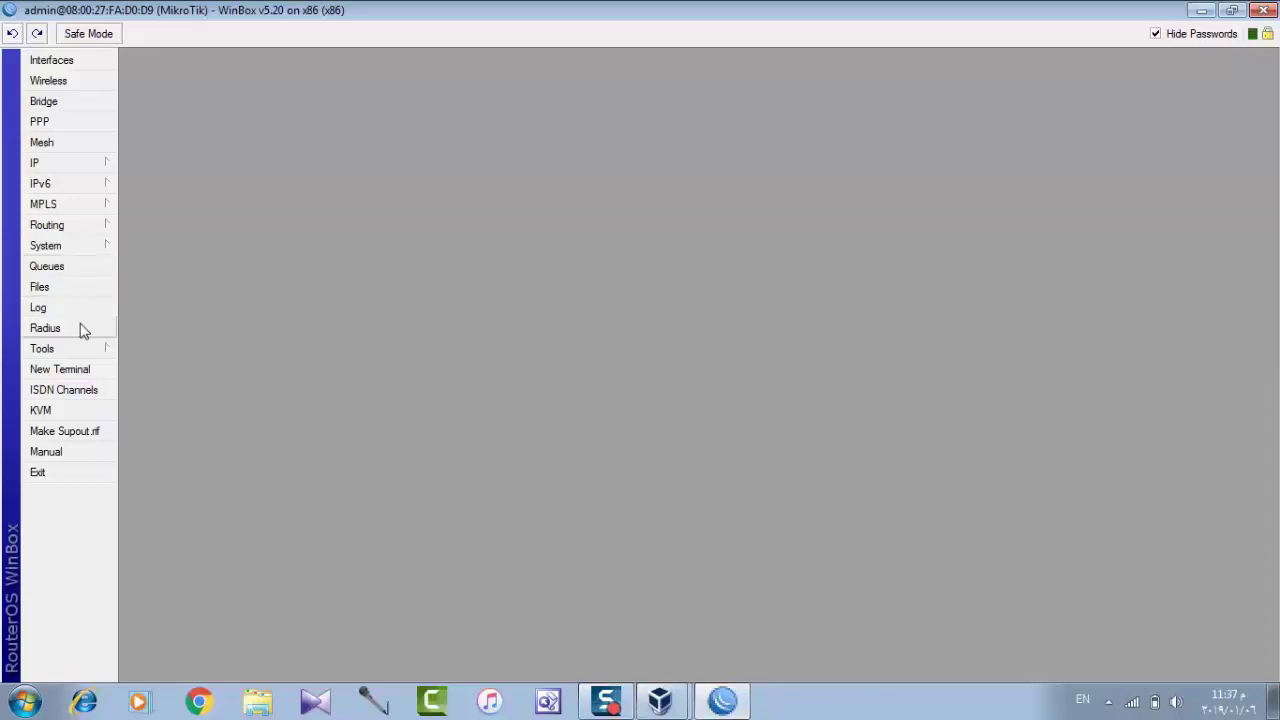
pyautogui.click(52, 61)
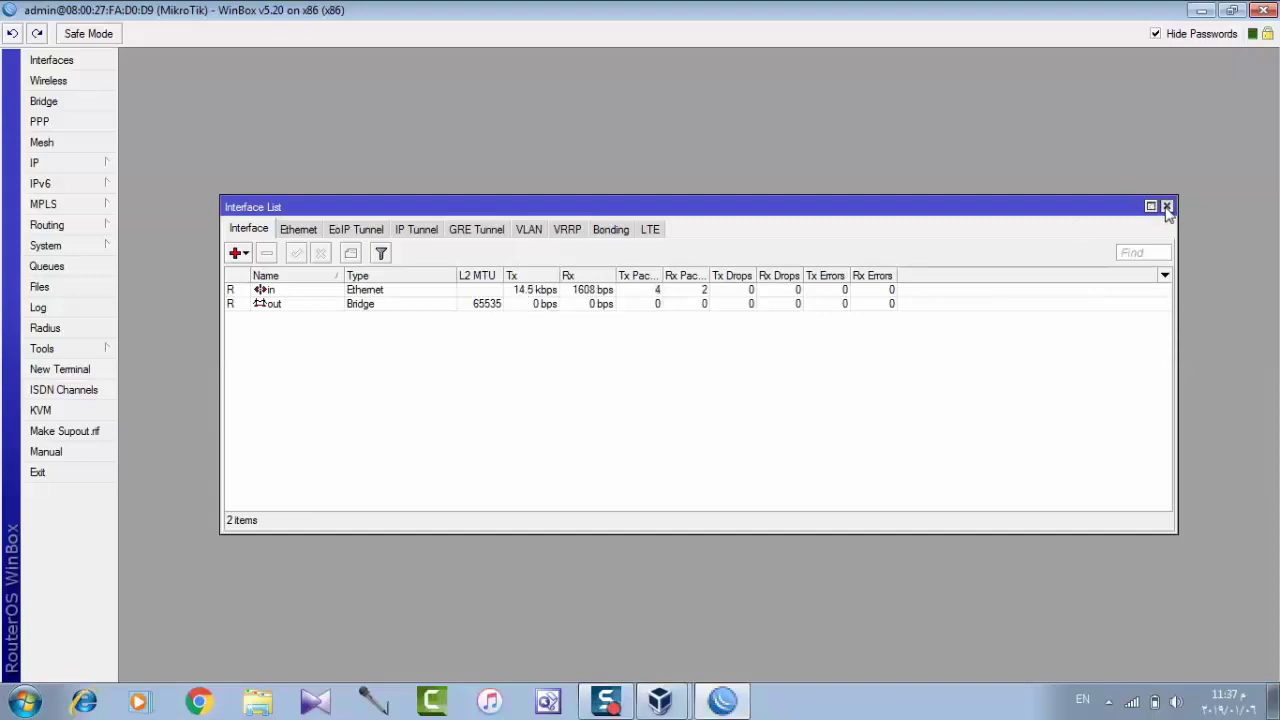
pyautogui.click(1166, 206)
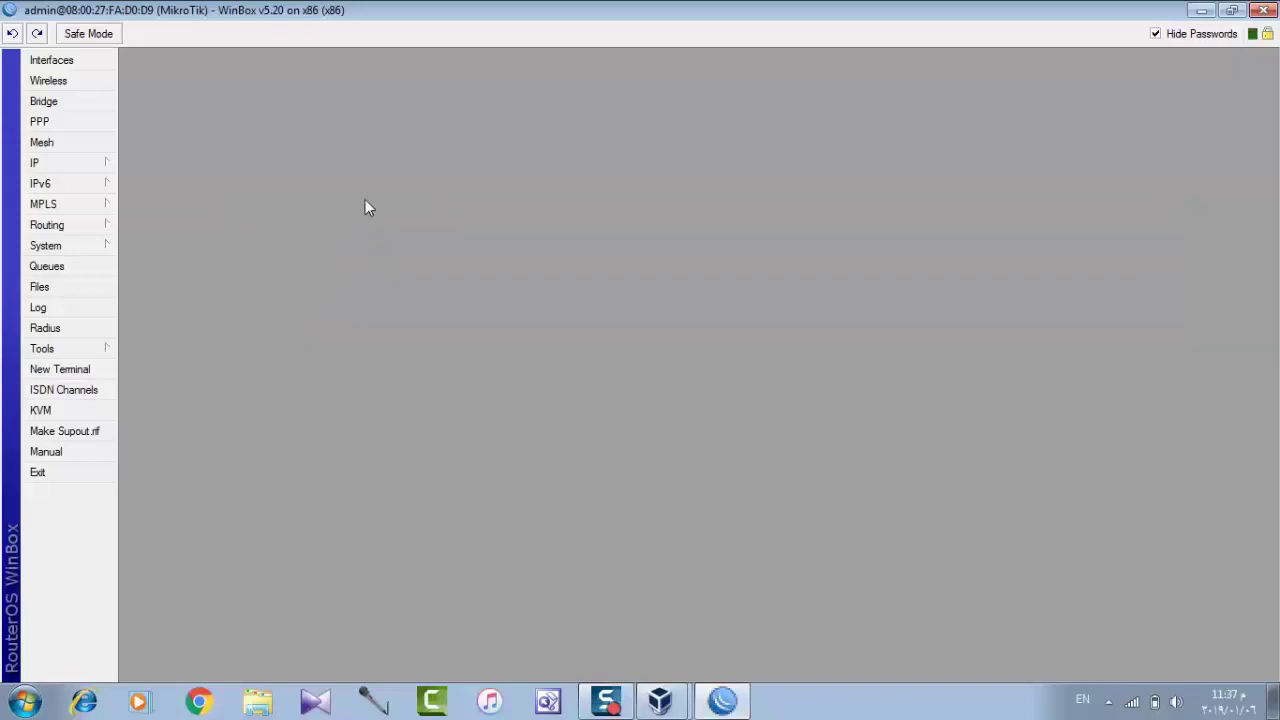
pyautogui.click(77, 330)
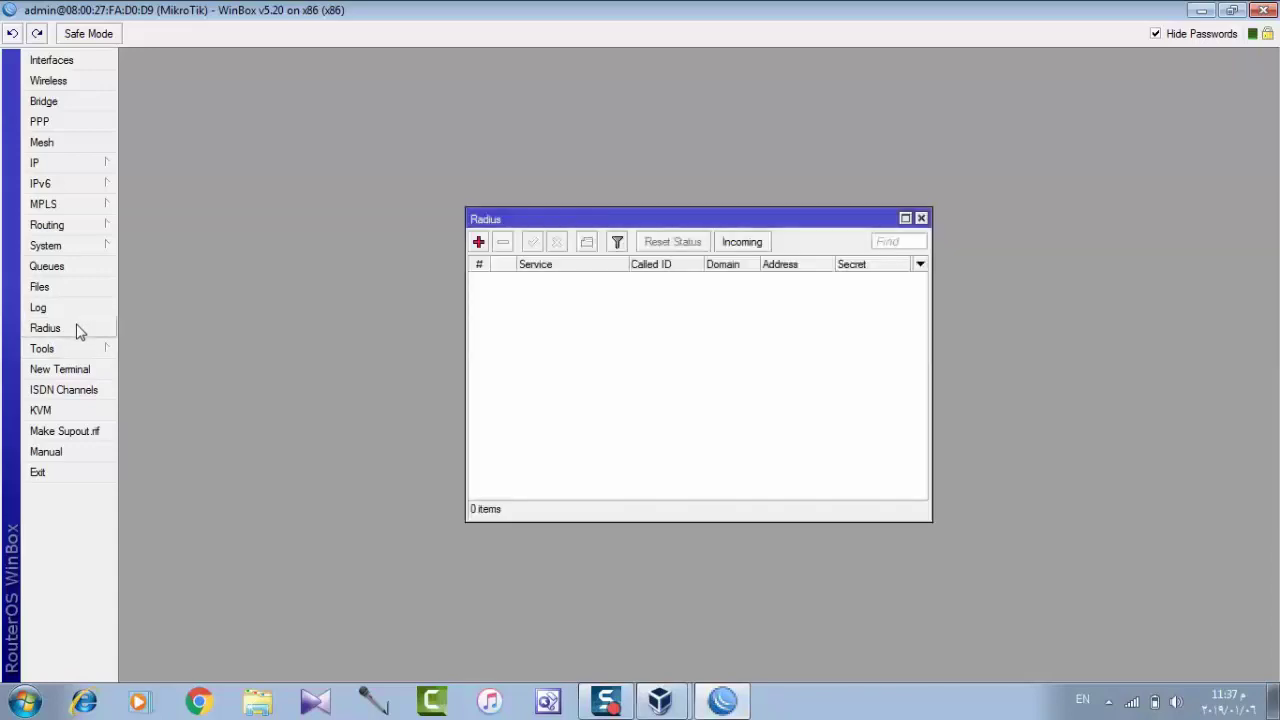
# Add a RADIUS server for ppp and hotspot at 127.0.0.1 with a shared secret.
pyautogui.click(478, 242)
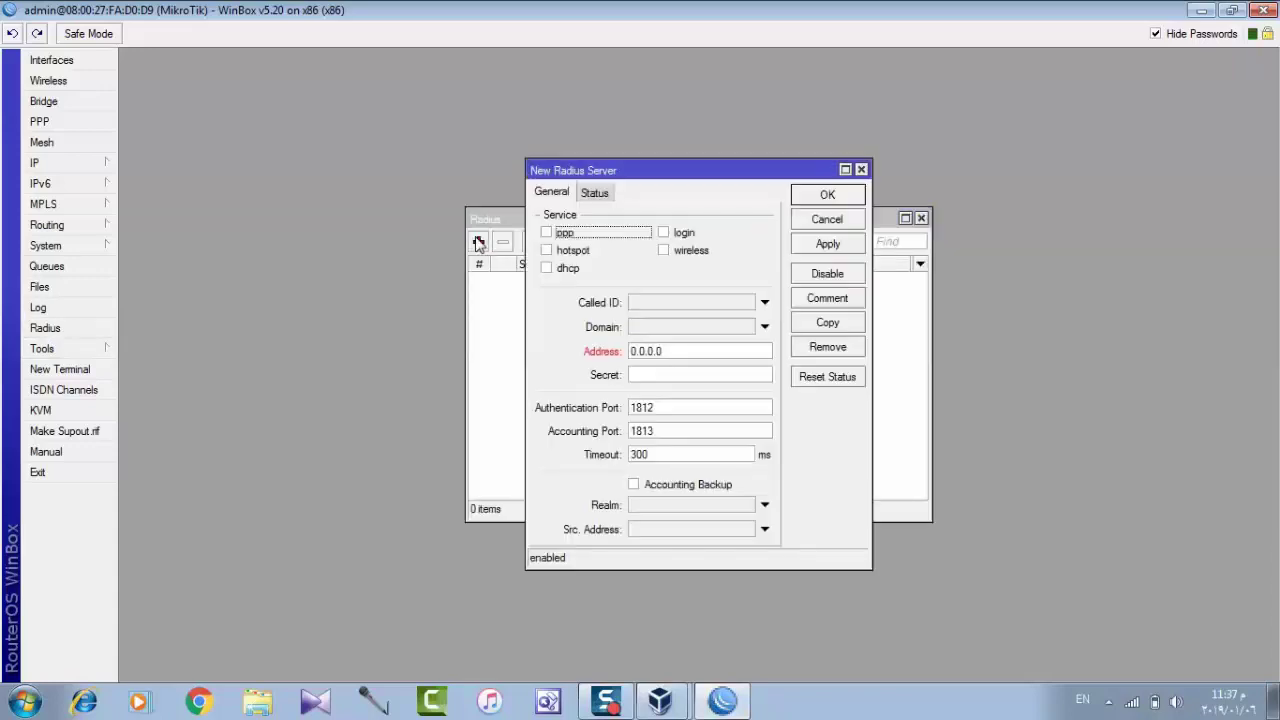
pyautogui.click(547, 234)
pyautogui.click(547, 251)
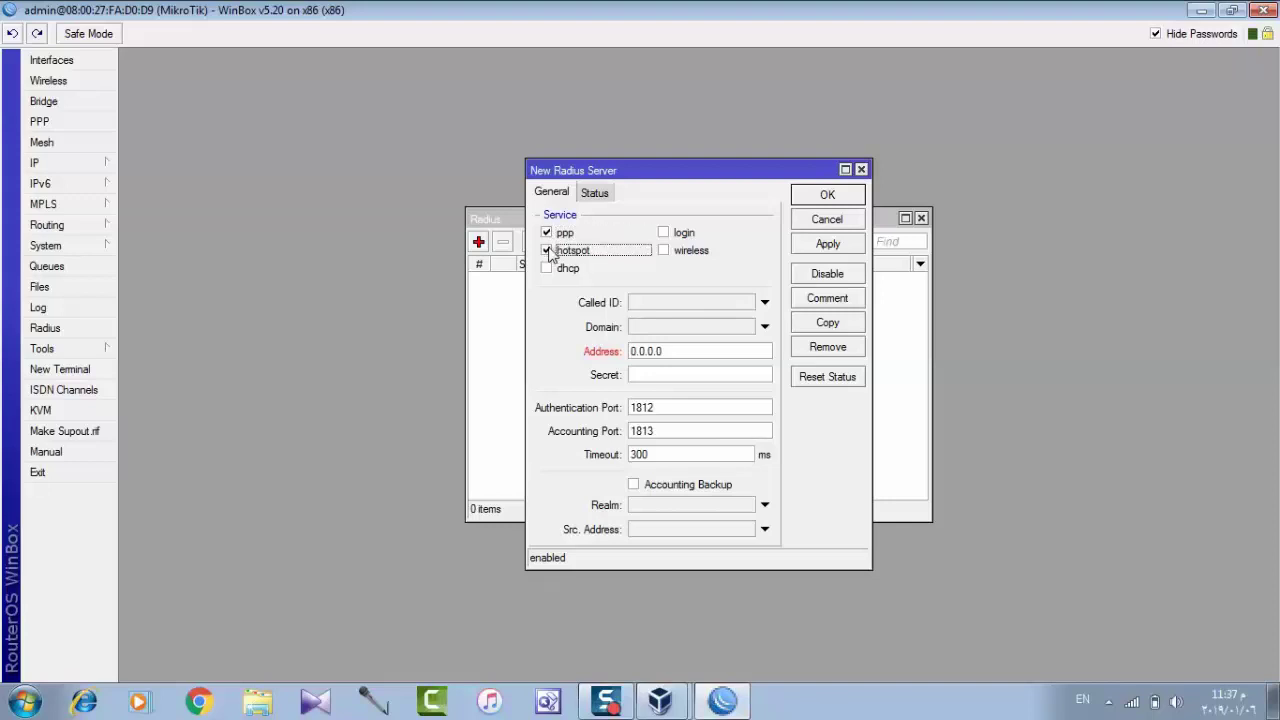
pyautogui.click(685, 349)
pyautogui.doubleClick(685, 349)
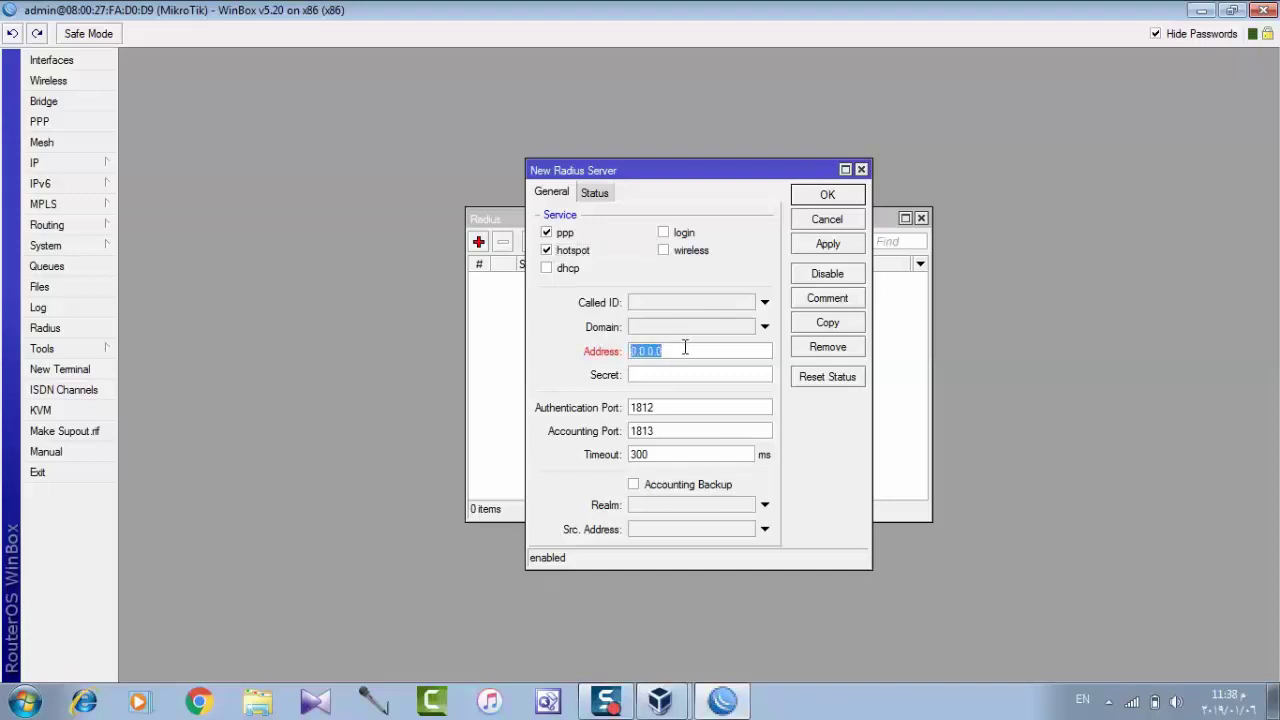
pyautogui.write('127.0.0.1')
pyautogui.write('********')
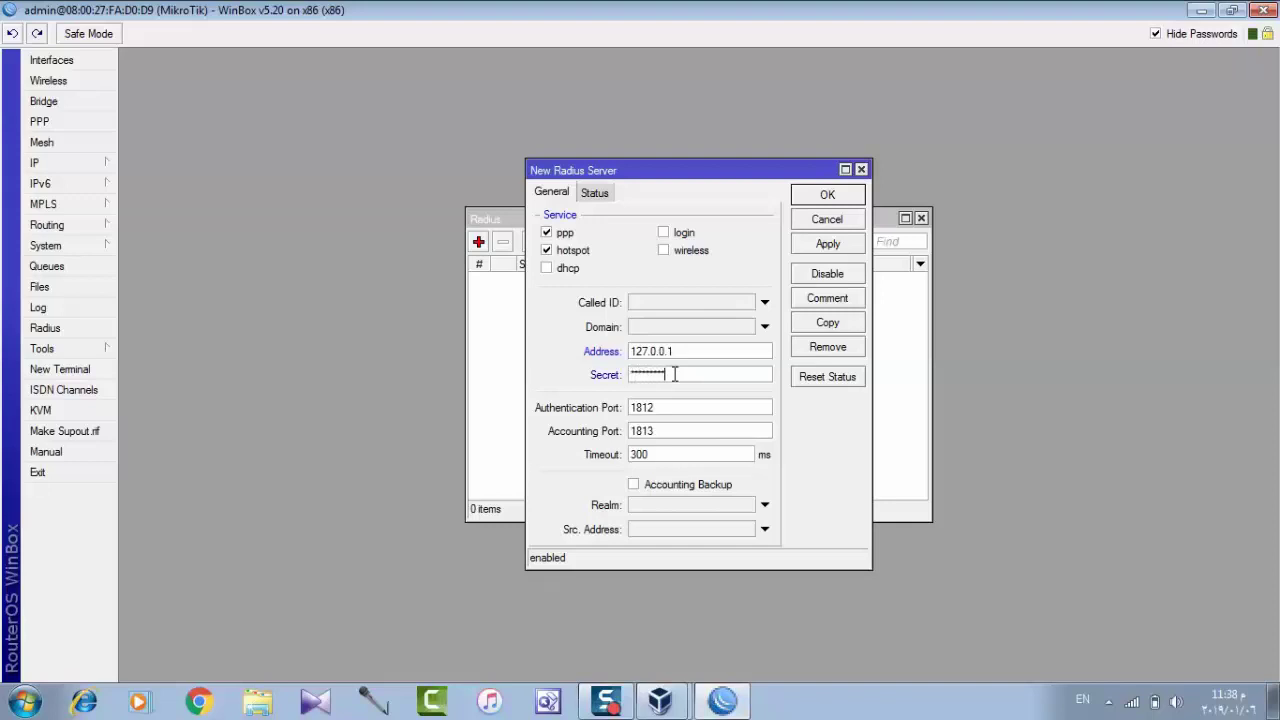
pyautogui.write('***')
pyautogui.click(820, 246)
pyautogui.click(823, 198)
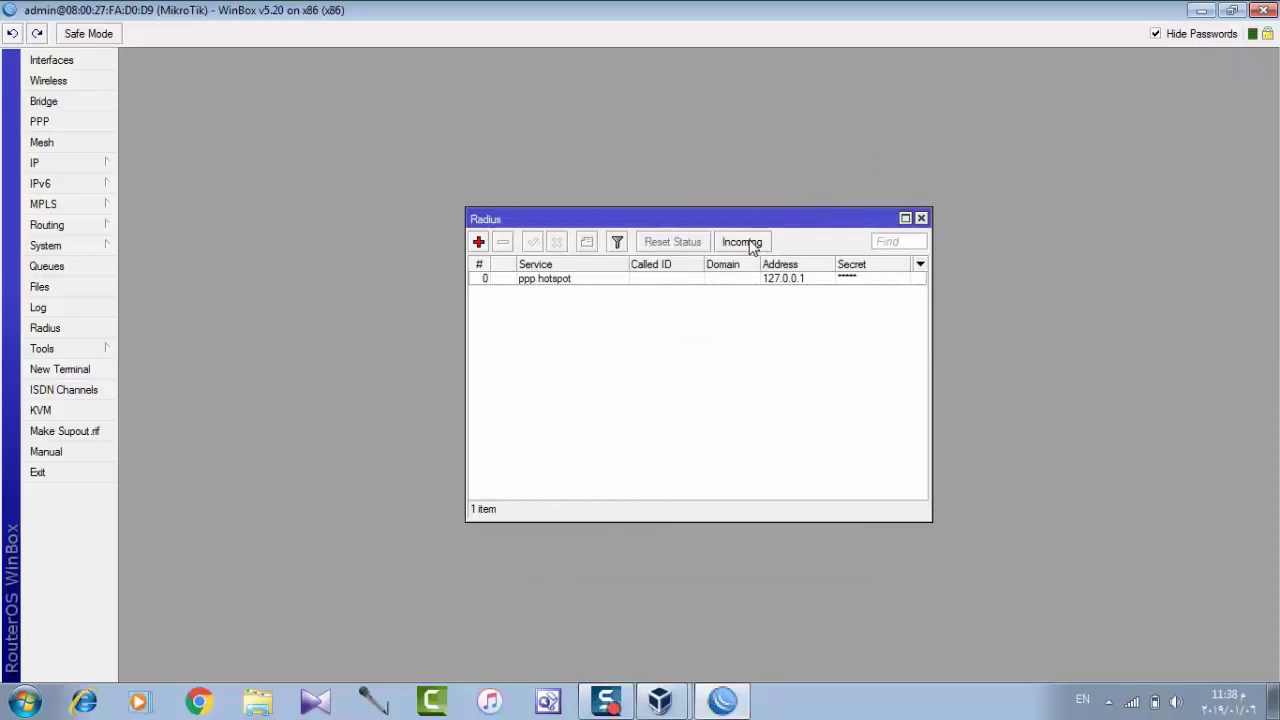
# Enable accepting incoming RADIUS requests and close the Radius list.
pyautogui.click(752, 247)
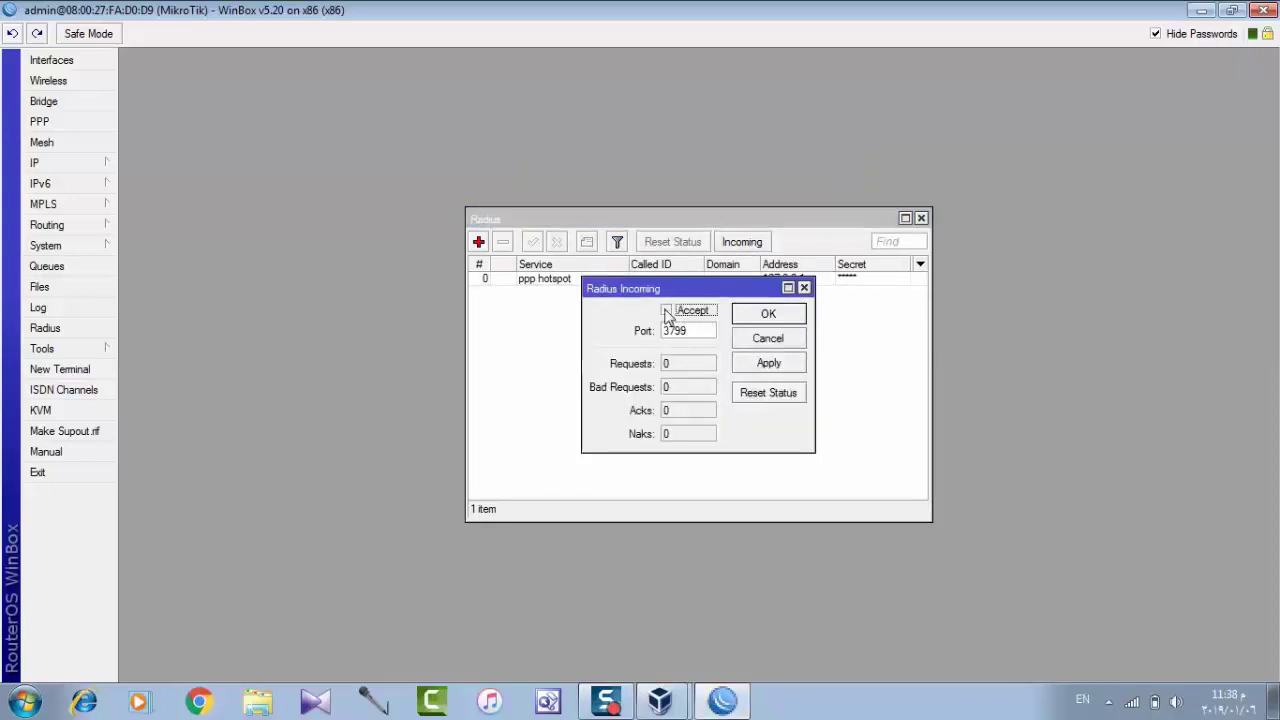
pyautogui.click(666, 310)
pyautogui.click(769, 364)
pyautogui.click(769, 315)
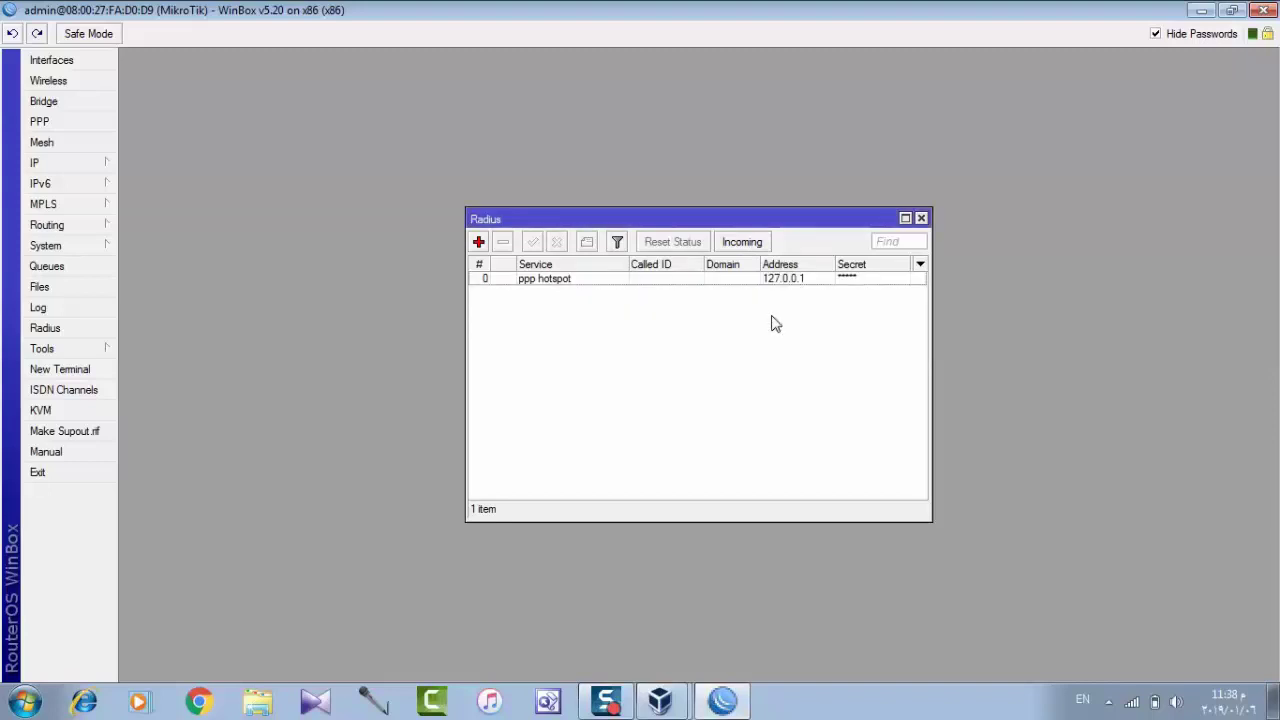
pyautogui.click(921, 218)
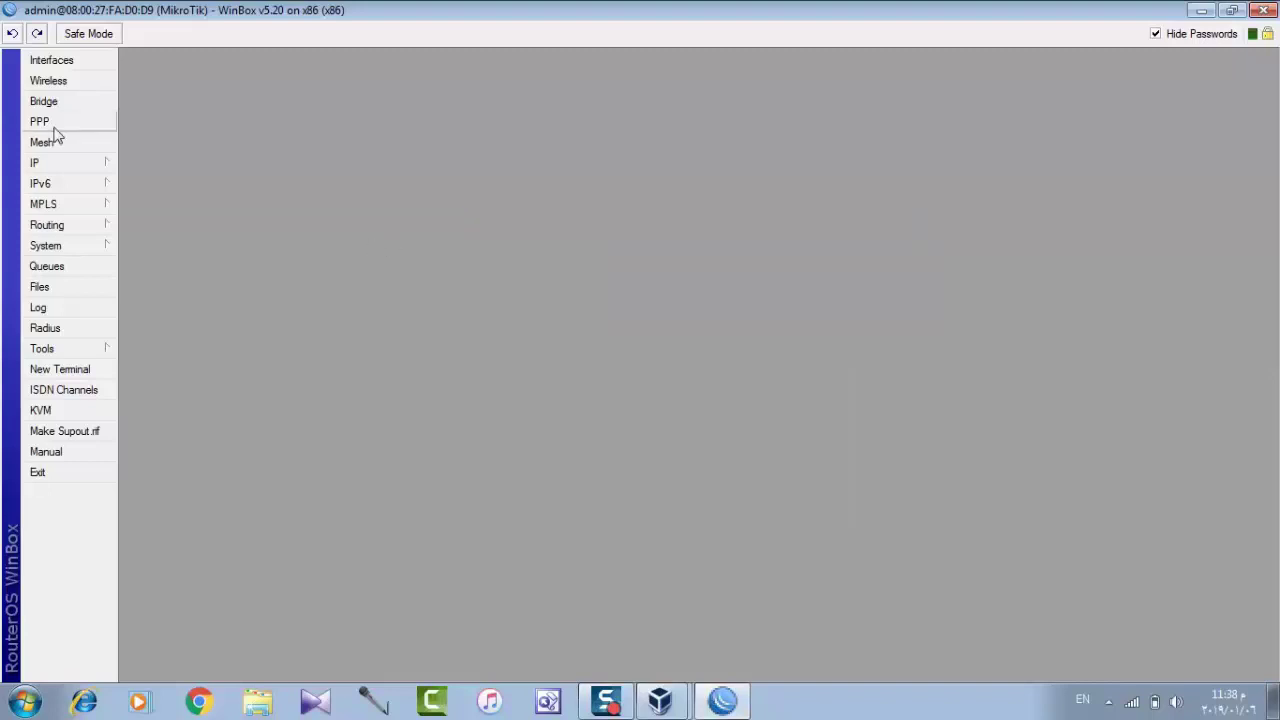
# Copy the router address 192.168.56.101/24 from IP > Addresses for use in Chrome.
pyautogui.click(60, 163)
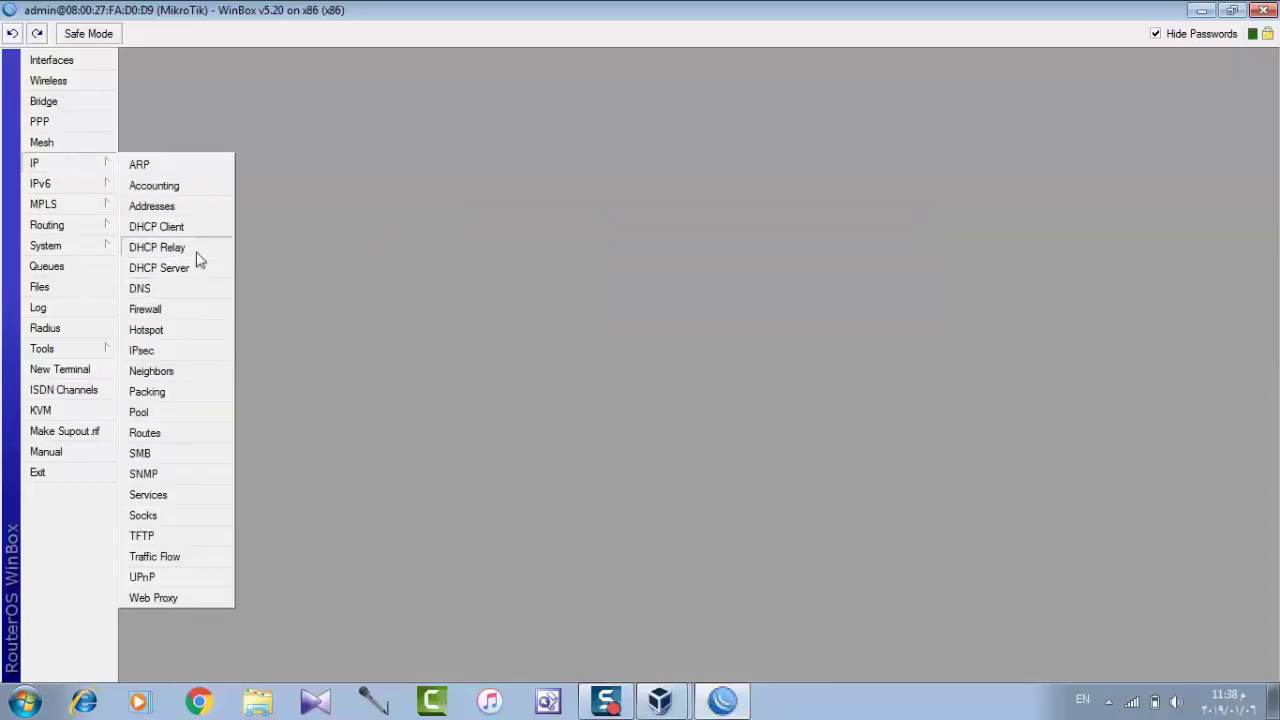
pyautogui.click(187, 210)
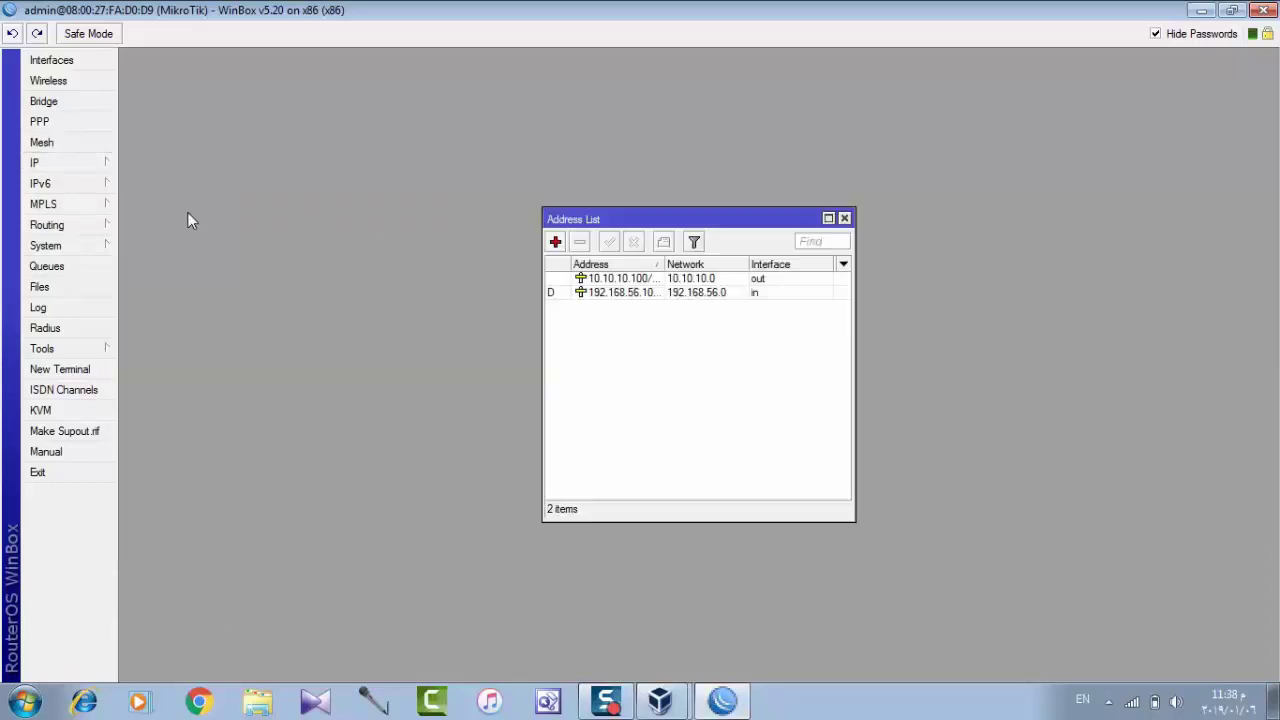
pyautogui.doubleClick(645, 293)
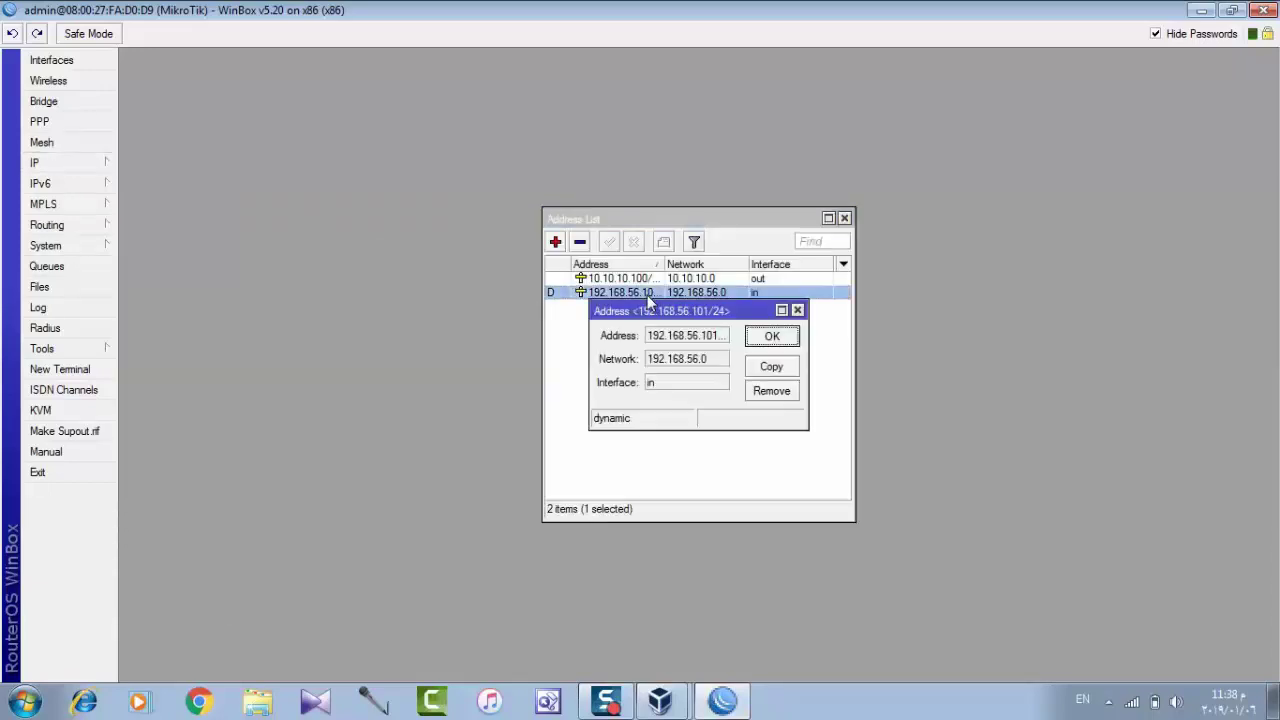
pyautogui.tripleClick(682, 342)
pyautogui.rightClick(683, 345)
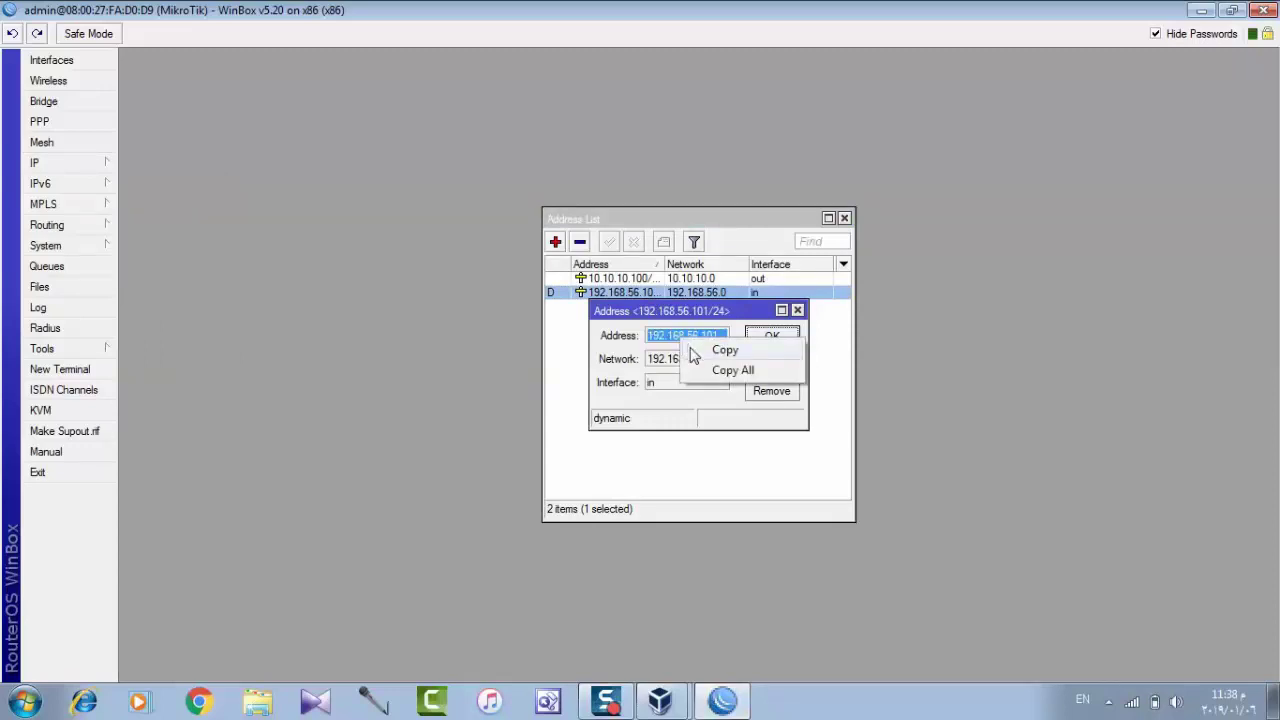
pyautogui.click(720, 350)
pyautogui.click(224, 696)
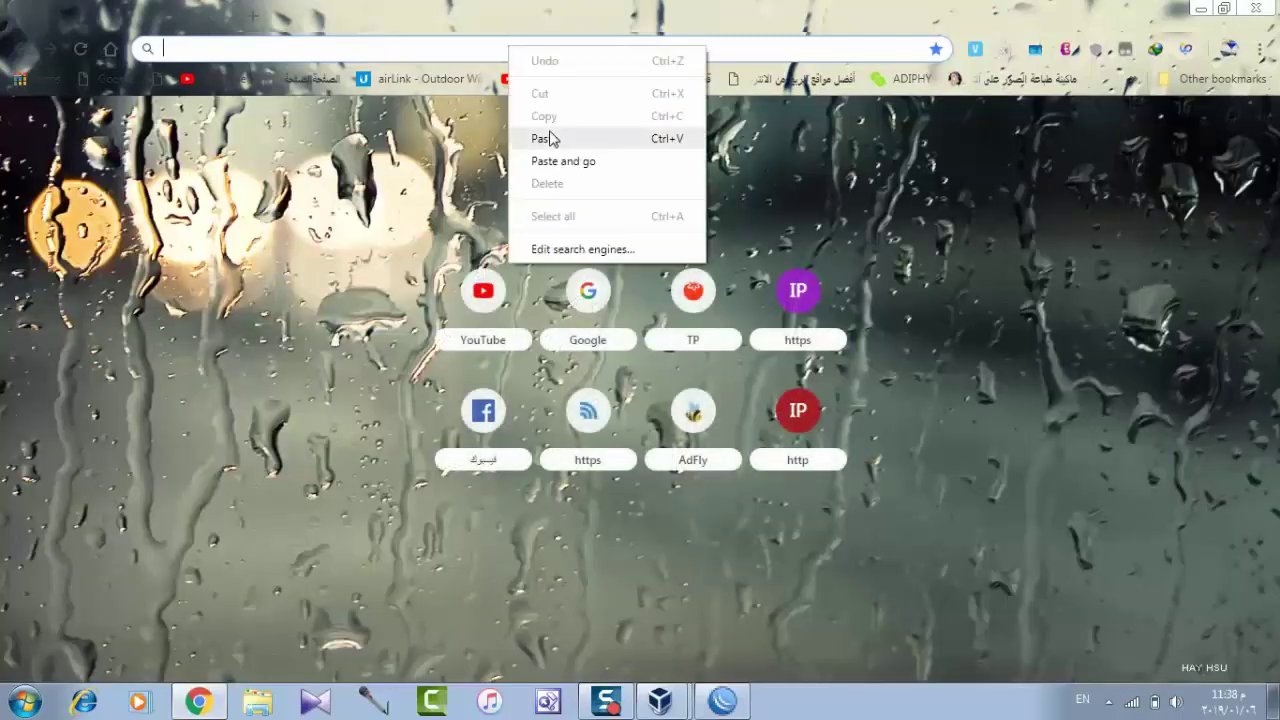
# Load WebFig at 192.168.56.101 in Chrome after dropping the /24 suffix from the URL.
pyautogui.click(549, 138)
pyautogui.press('Return')
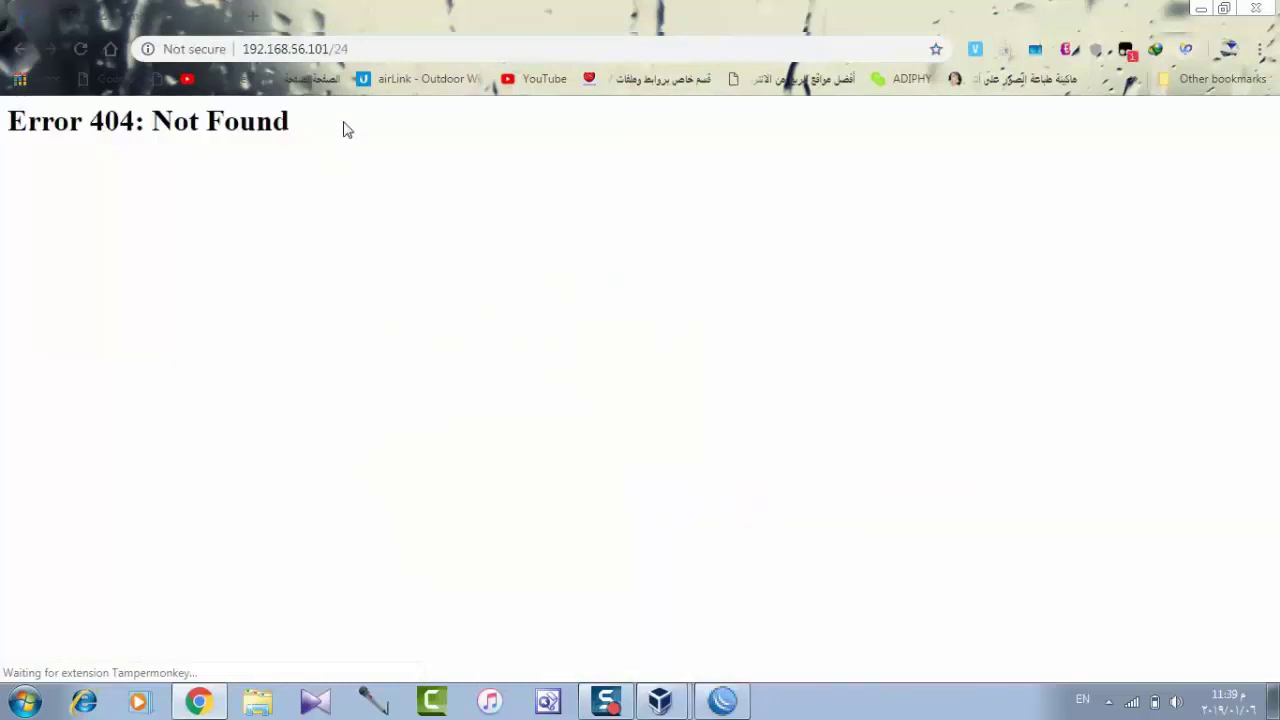
pyautogui.moveTo(352, 56); pyautogui.dragTo(331, 58)
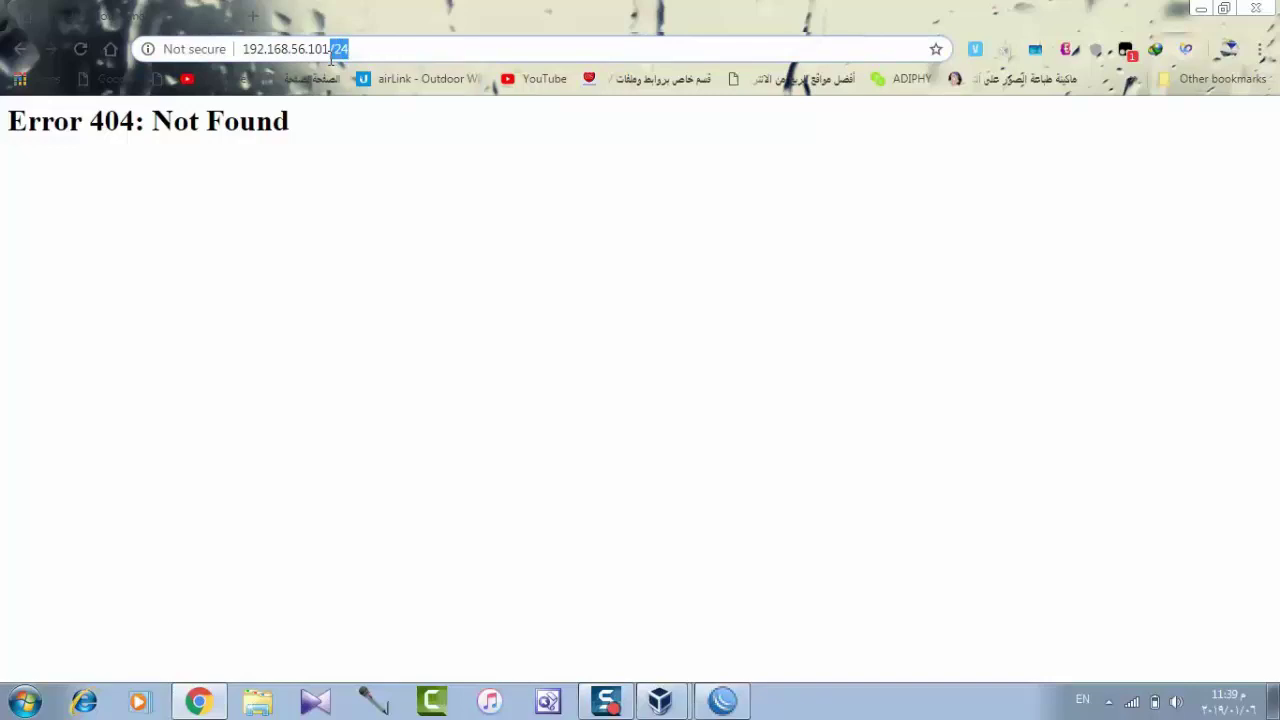
pyautogui.press('BackSpace')
pyautogui.press('Return')
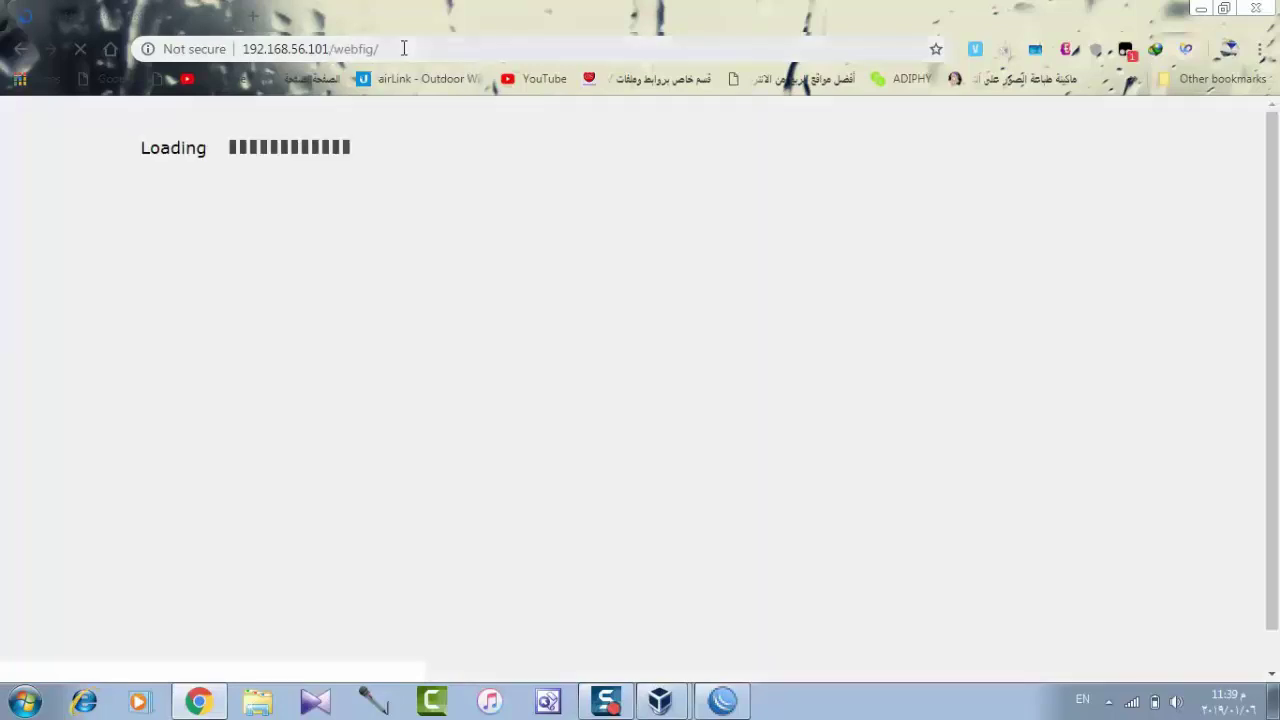
pyautogui.moveTo(403, 49); pyautogui.dragTo(357, 49)
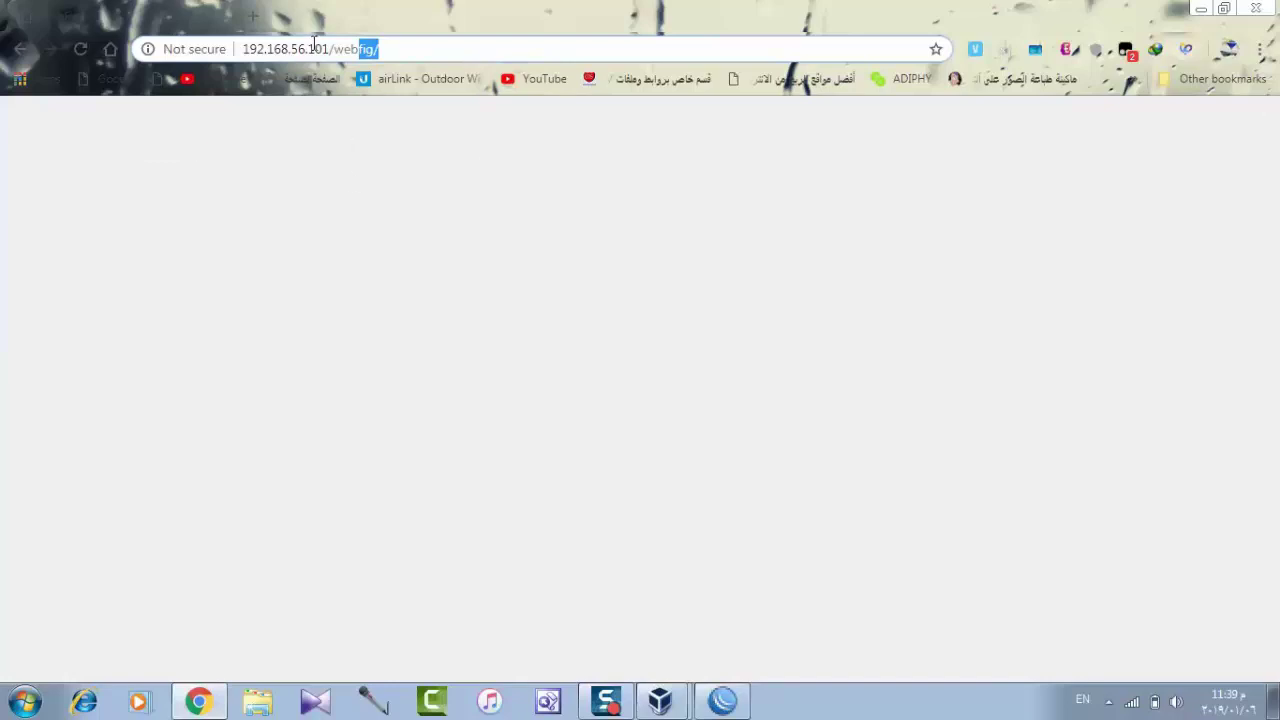
# Check the router's 192.168.56.101/24 address in WinBox's Address dialog.
pyautogui.click(722, 701)
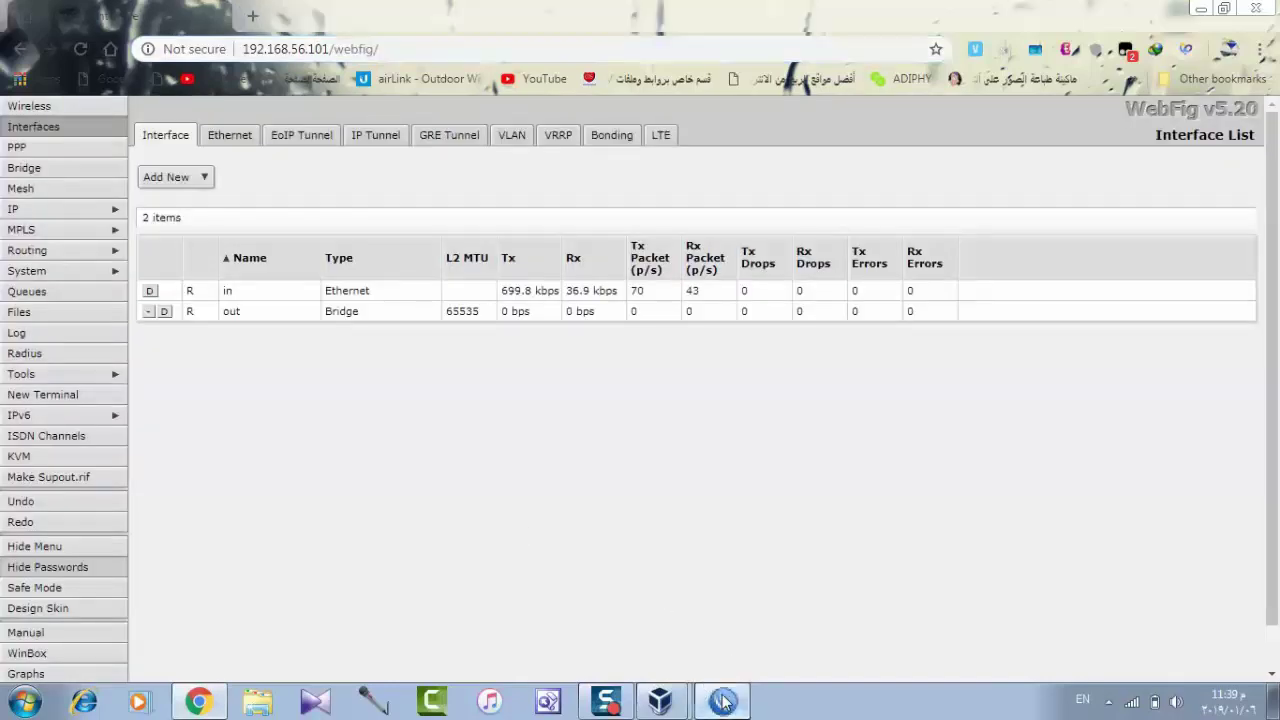
pyautogui.click(698, 343)
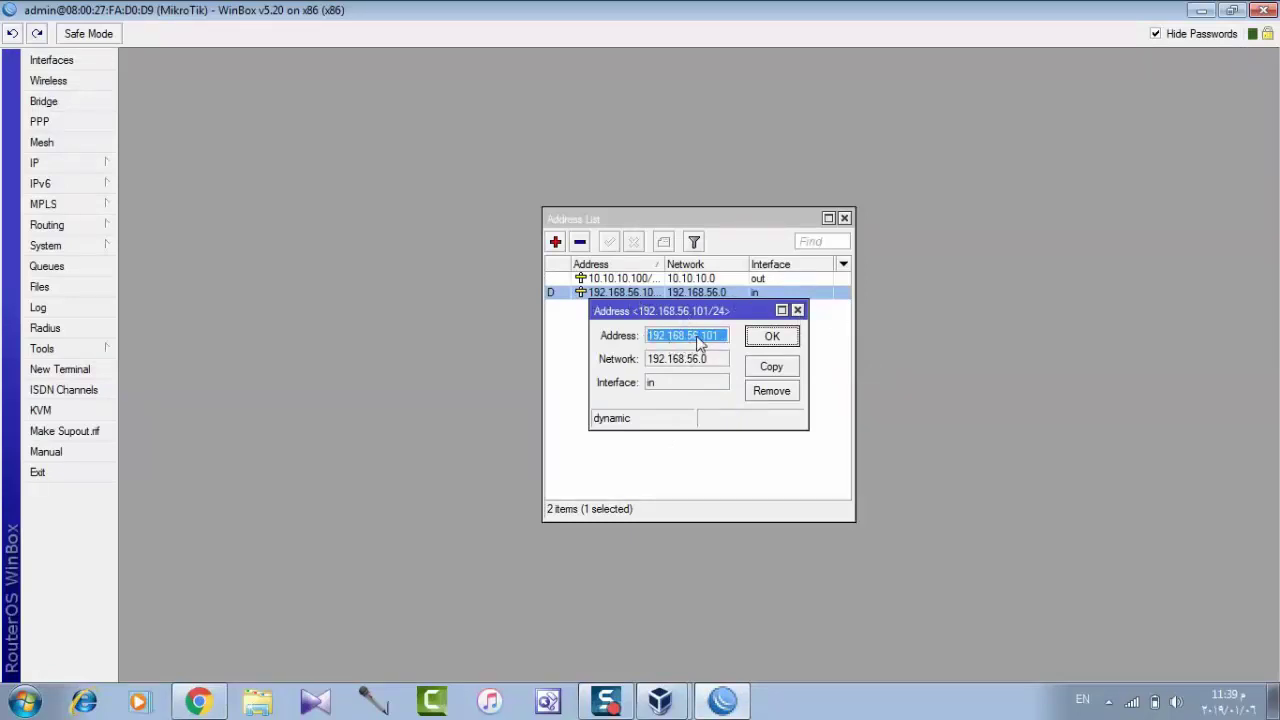
pyautogui.moveTo(700, 343)
# Open 192.168.56.101/userman and sign in to User Manager as admin.
pyautogui.click(199, 701)
pyautogui.moveTo(392, 48); pyautogui.dragTo(333, 49)
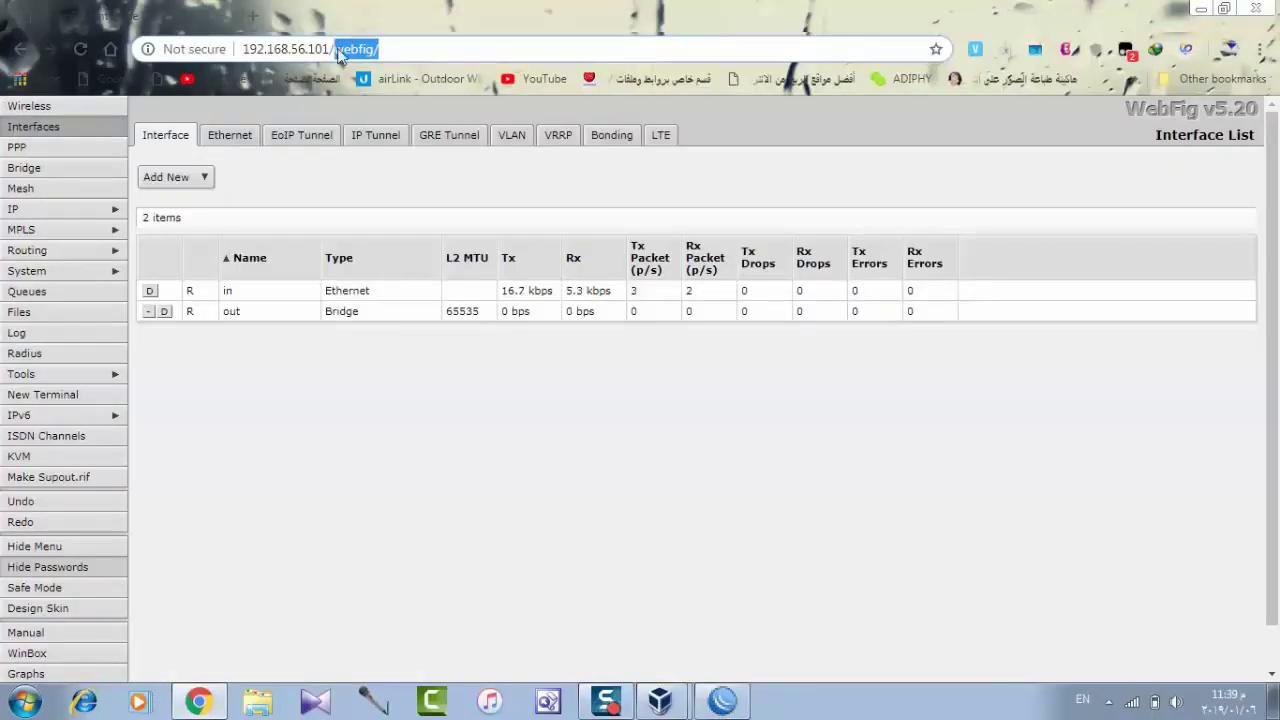
pyautogui.write('user')
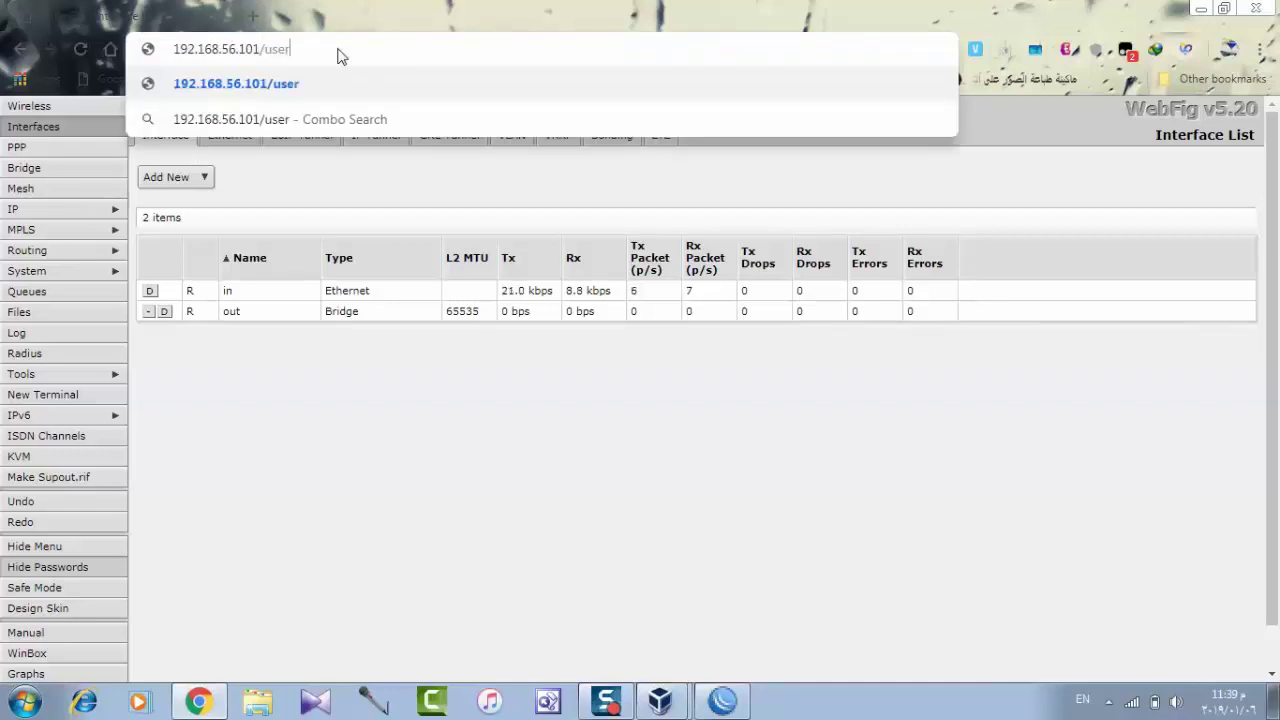
pyautogui.write('man')
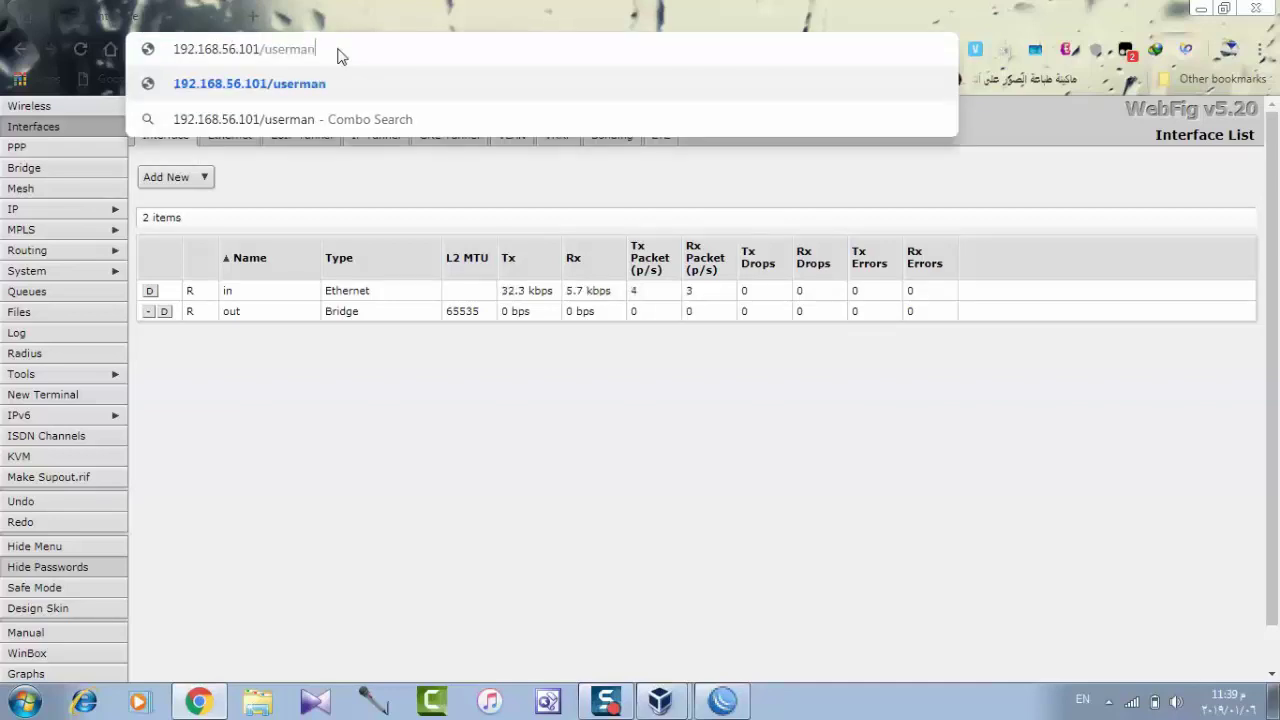
pyautogui.press('Return')
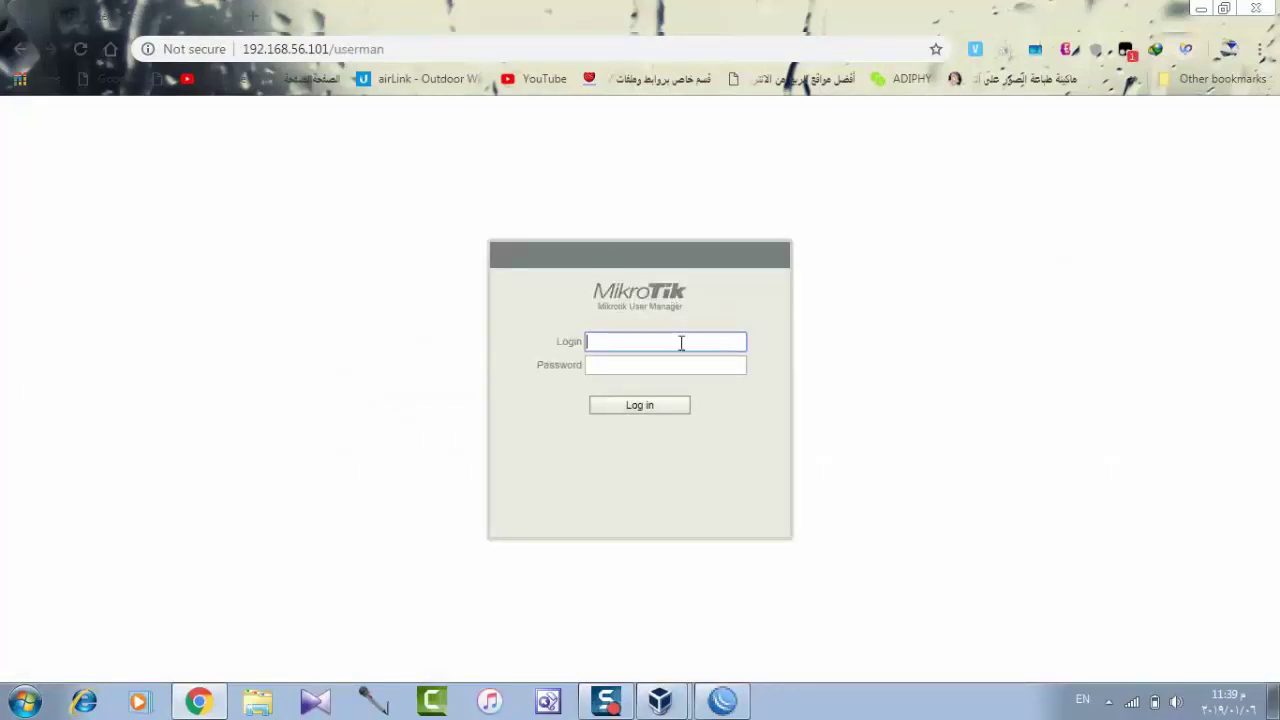
pyautogui.write('admin')
pyautogui.press('Return')
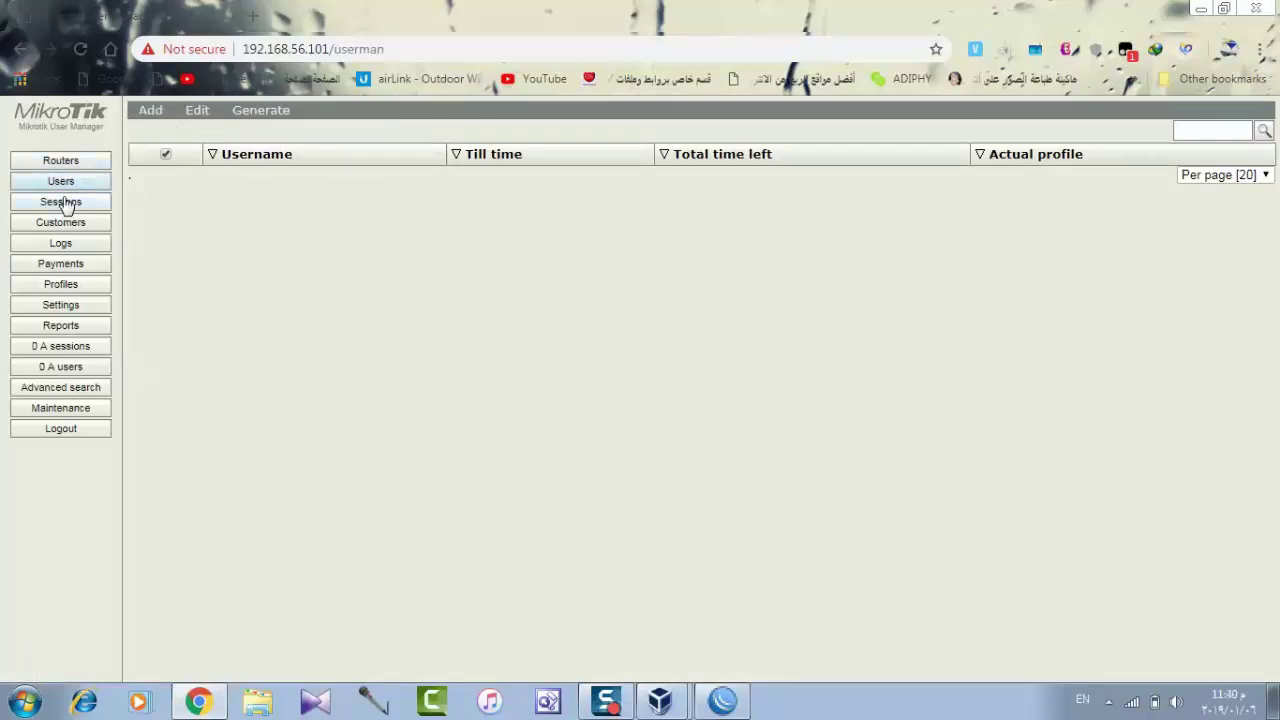
# Start a new router entry via Routers > Add > New.
pyautogui.click(148, 113)
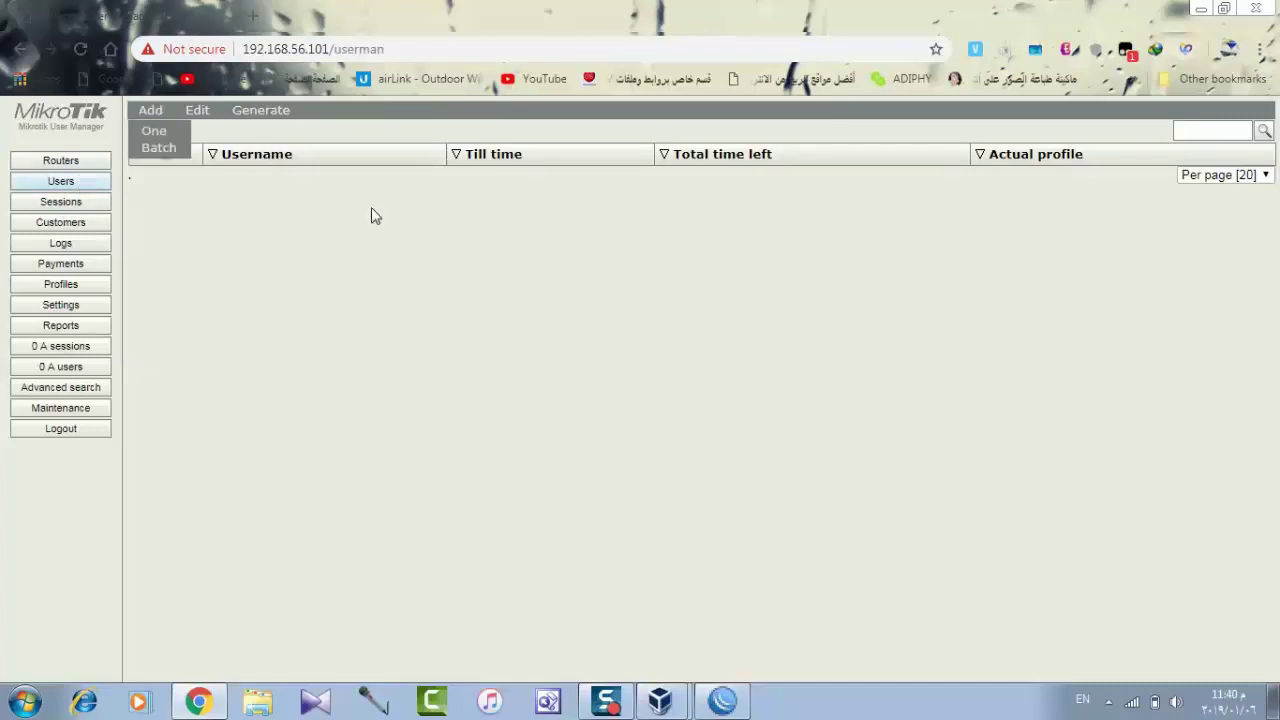
pyautogui.click(79, 173)
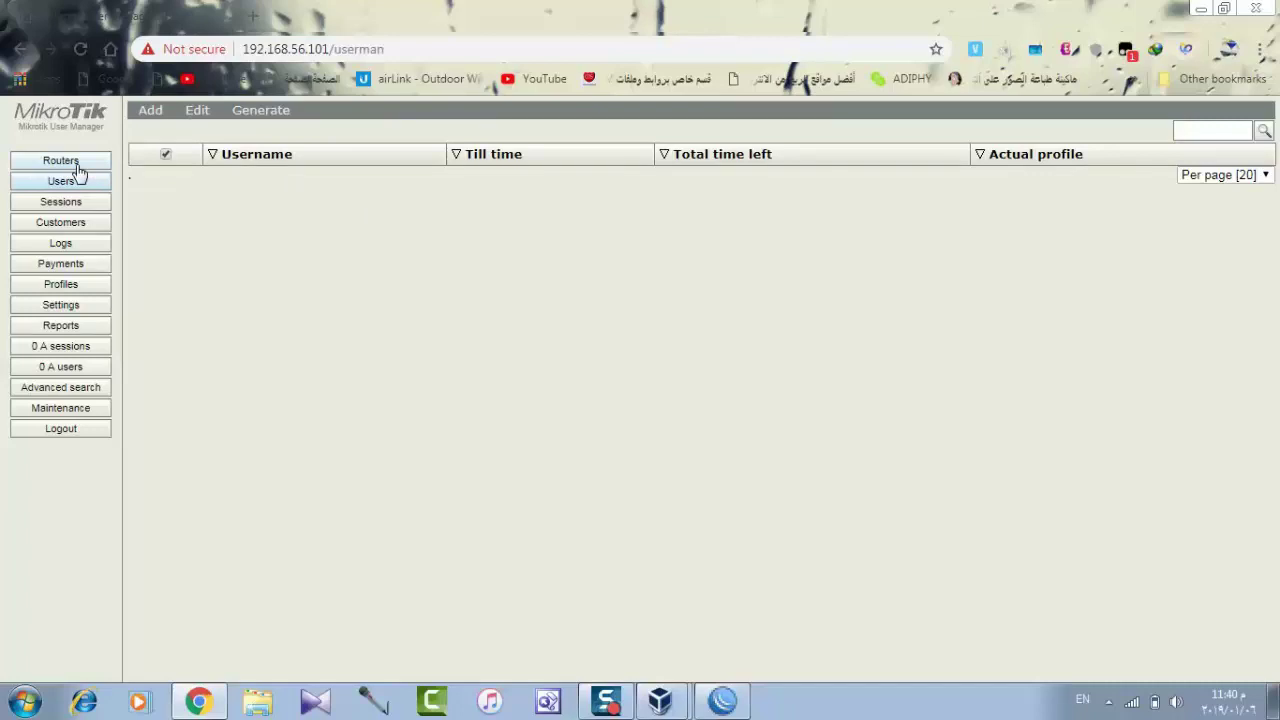
pyautogui.click(77, 165)
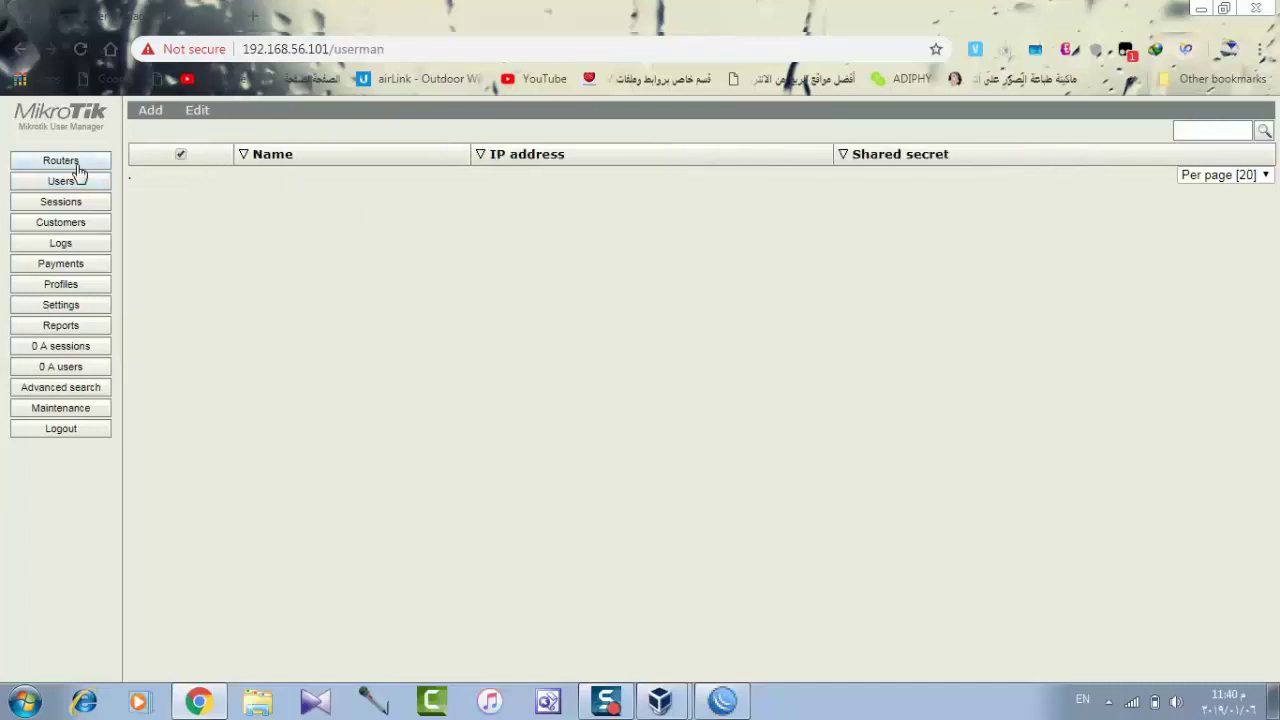
pyautogui.click(143, 115)
pyautogui.click(158, 130)
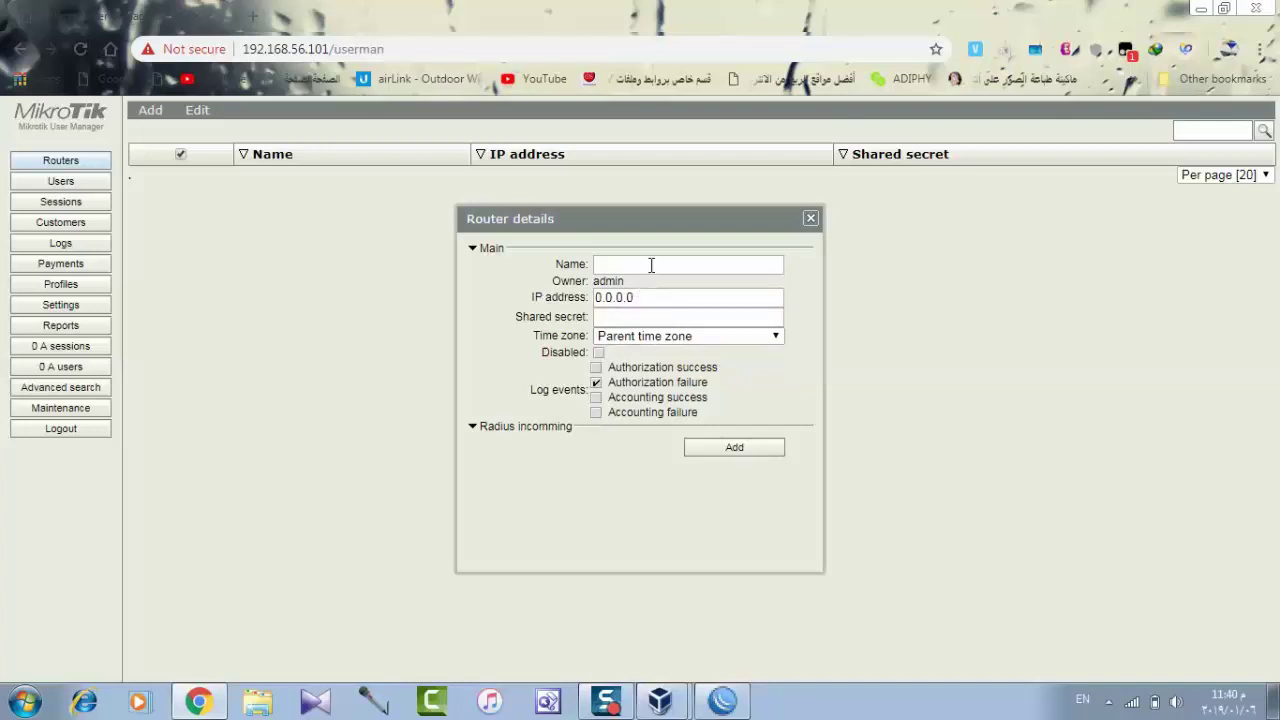
# Fill in router solitaire at 127.0.0.1 with a shared secret, authorization-success logging and Use CoA.
pyautogui.click(651, 265)
pyautogui.click(646, 297)
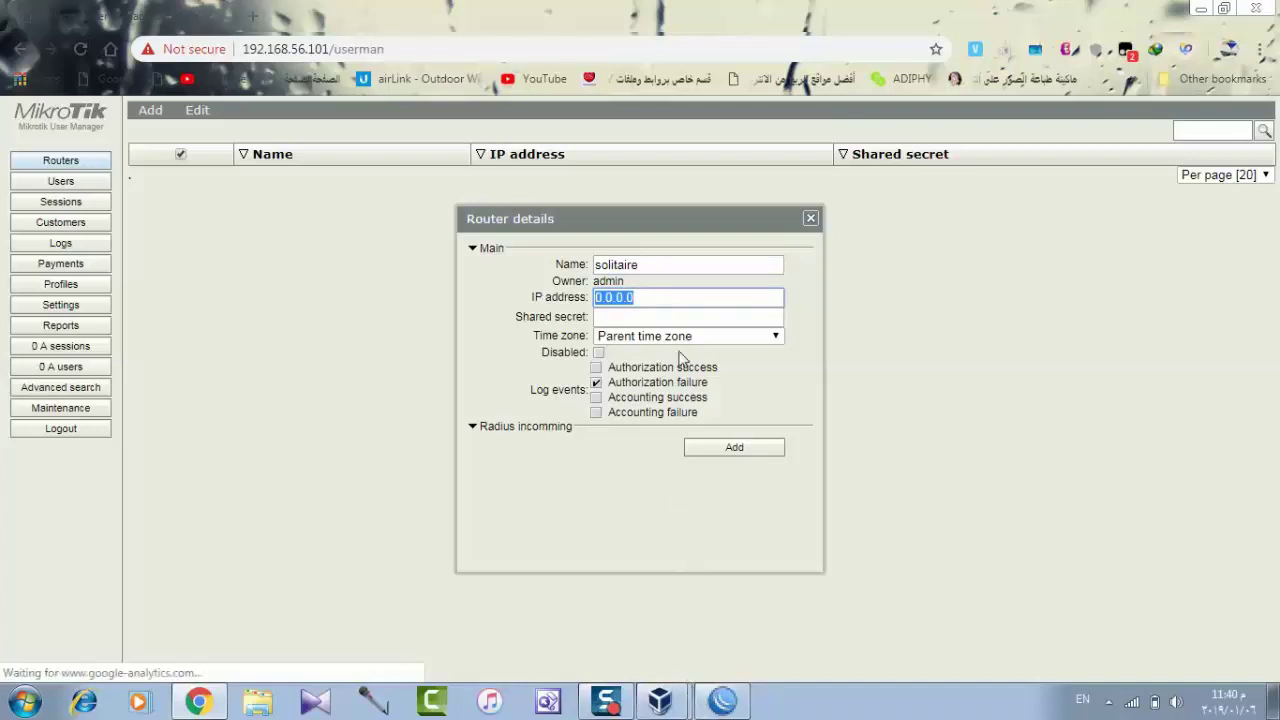
pyautogui.write('127')
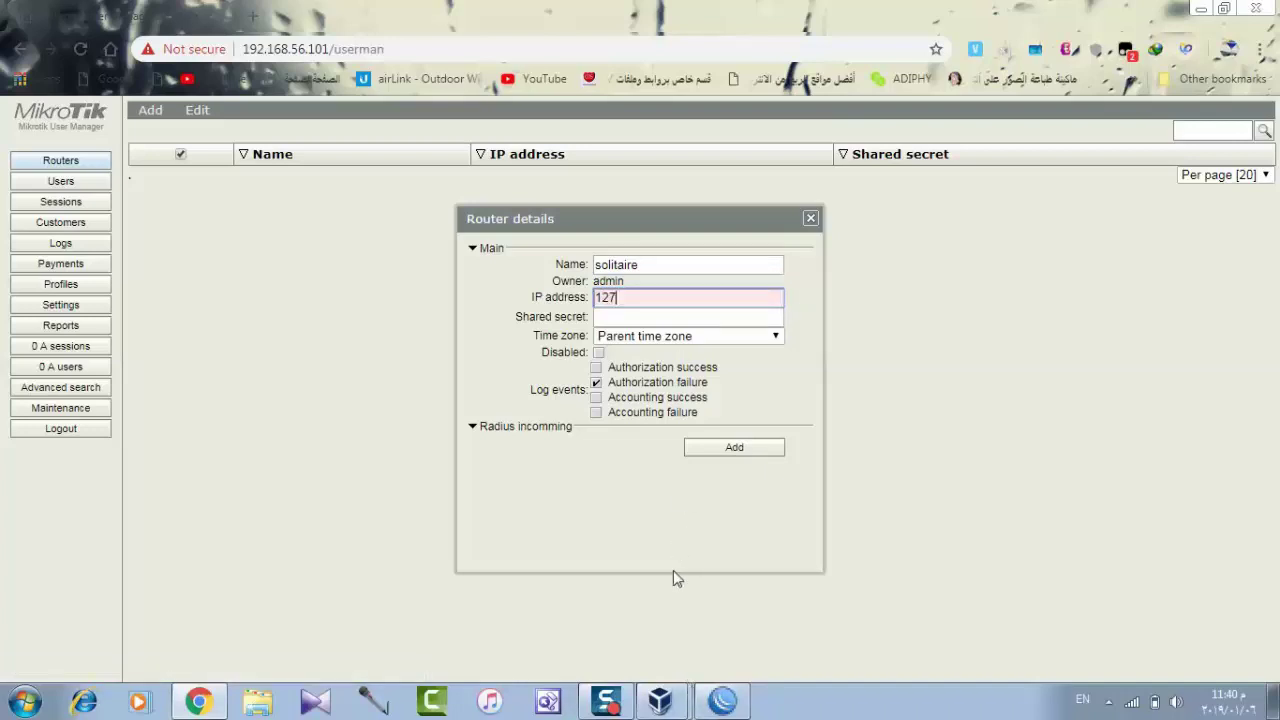
pyautogui.write('.0.0.1')
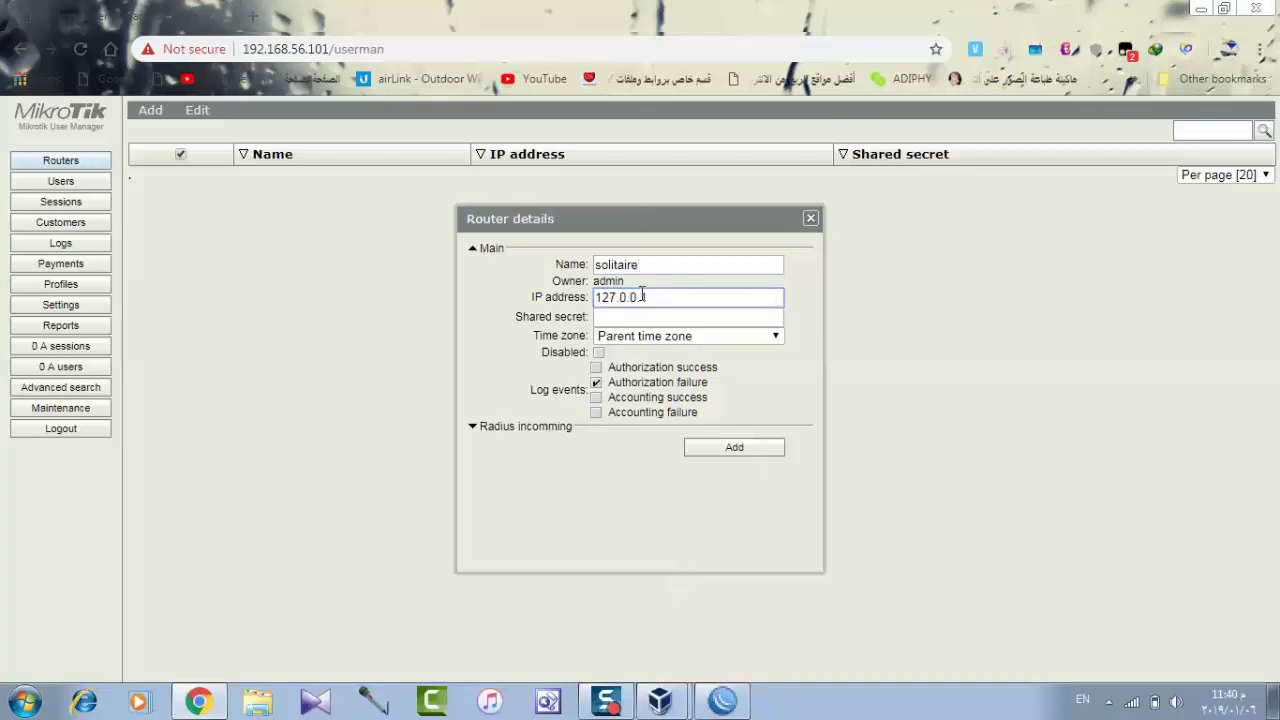
pyautogui.click(642, 316)
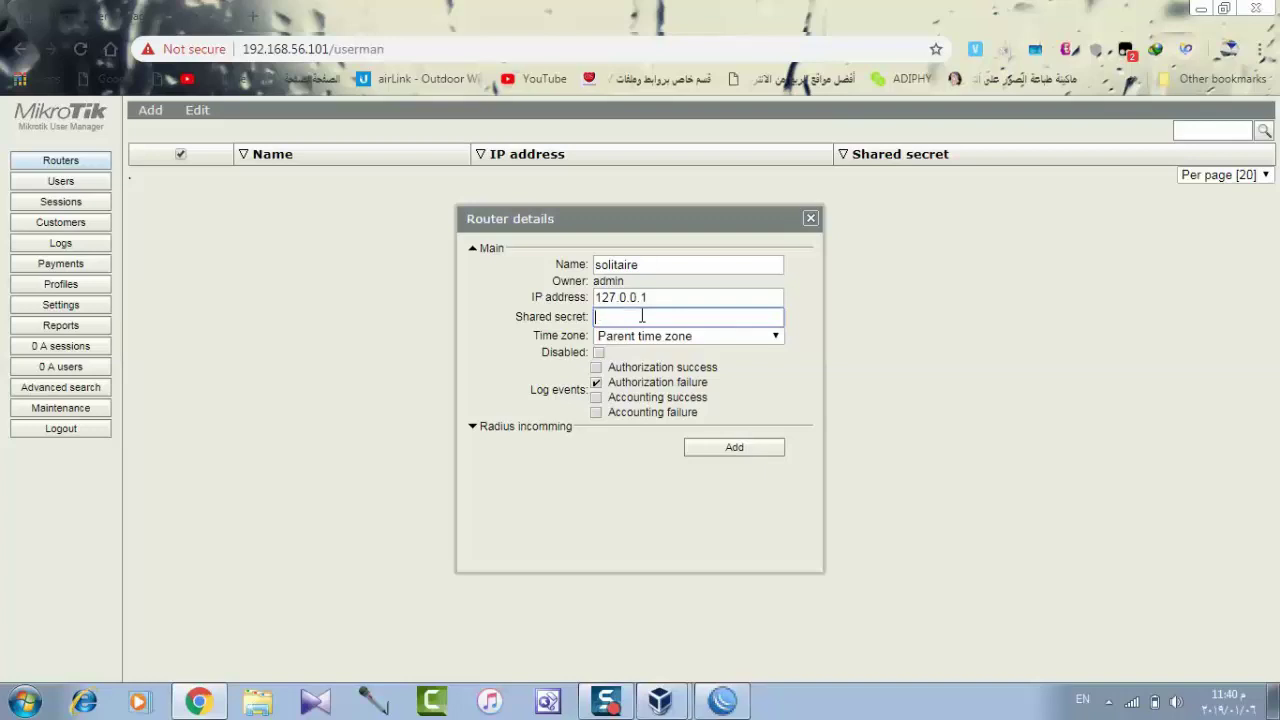
pyautogui.write('000000000000')
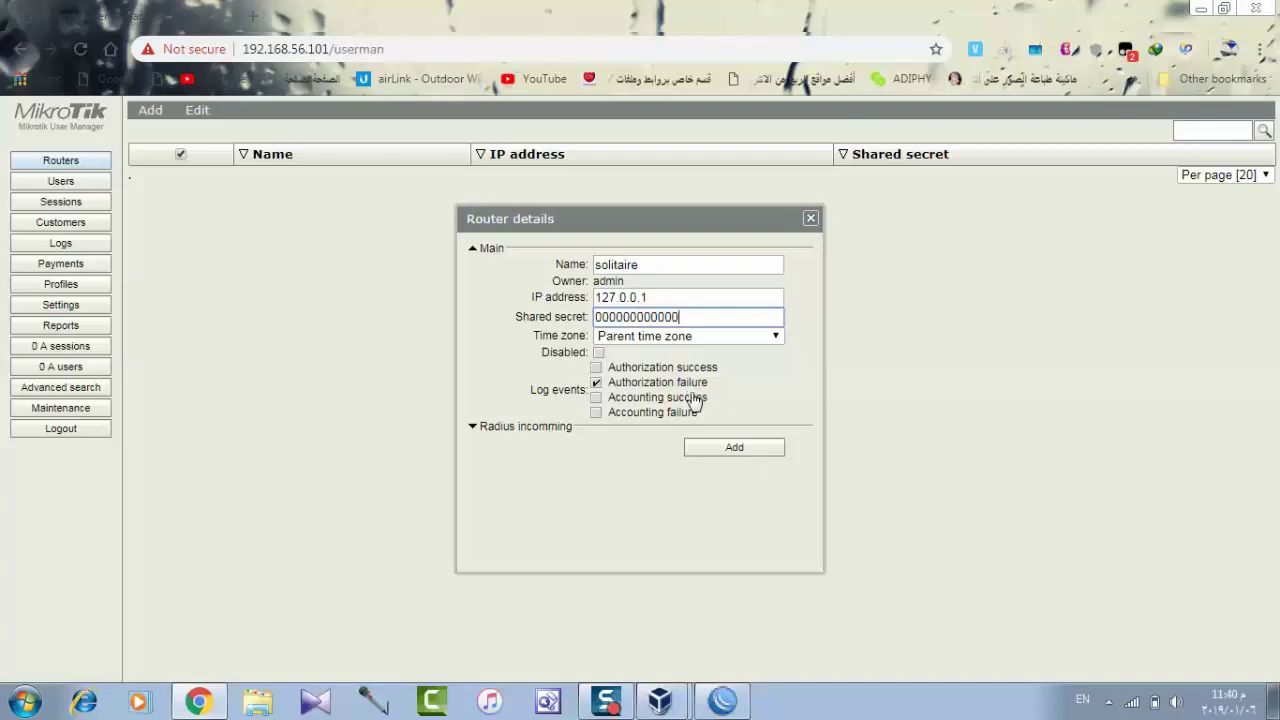
pyautogui.click(597, 369)
pyautogui.click(563, 427)
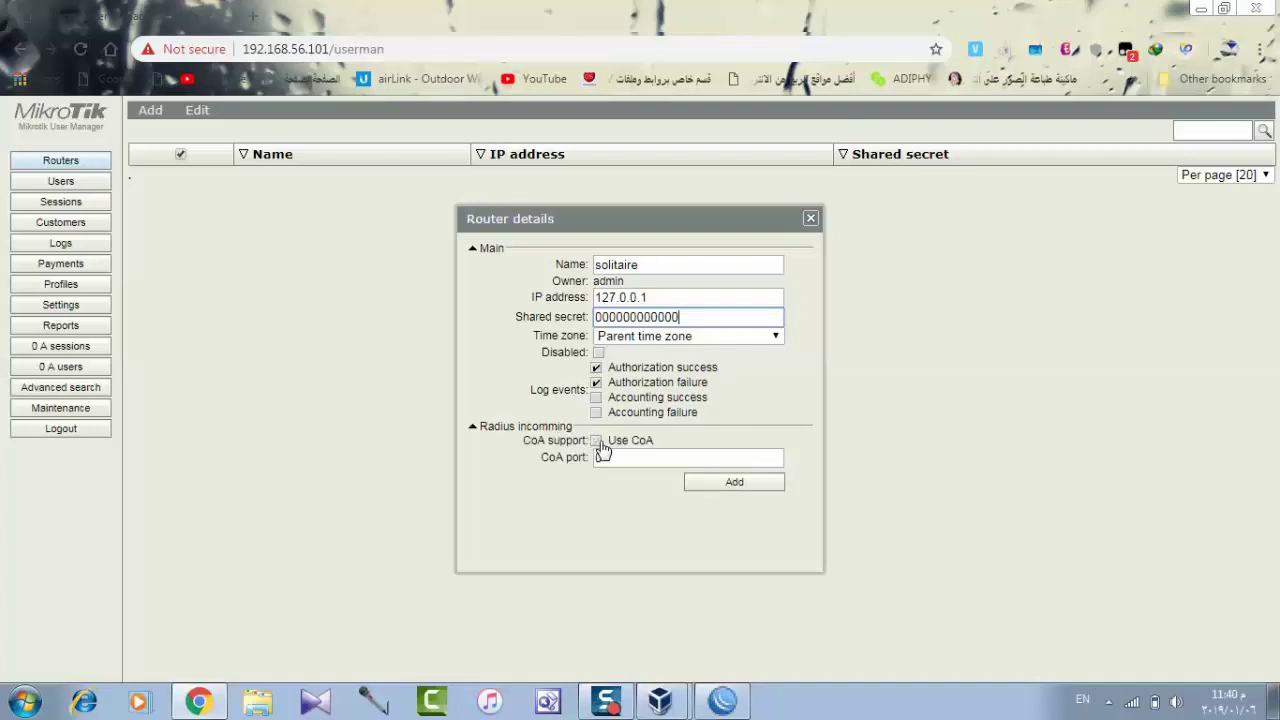
pyautogui.click(600, 443)
pyautogui.click(609, 457)
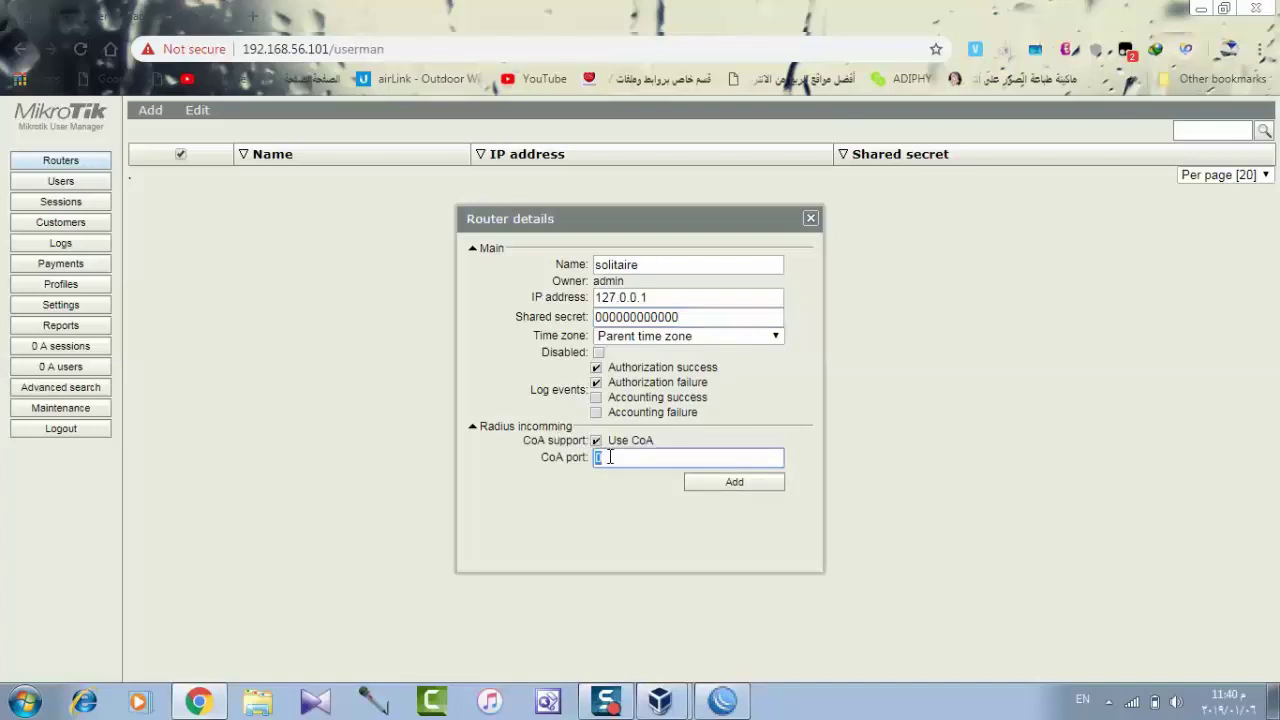
# Copy the incoming RADIUS port 3799 from WinBox's Radius Incoming dialog.
pyautogui.click(709, 706)
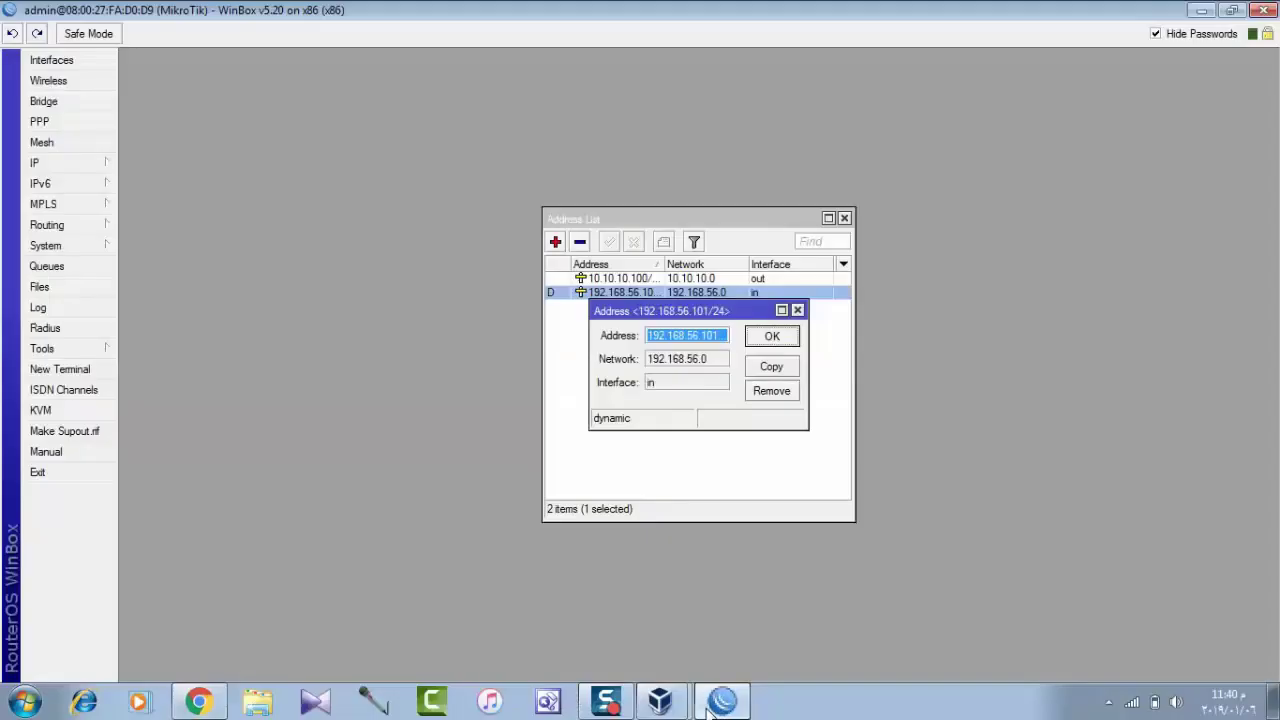
pyautogui.click(797, 310)
pyautogui.click(844, 218)
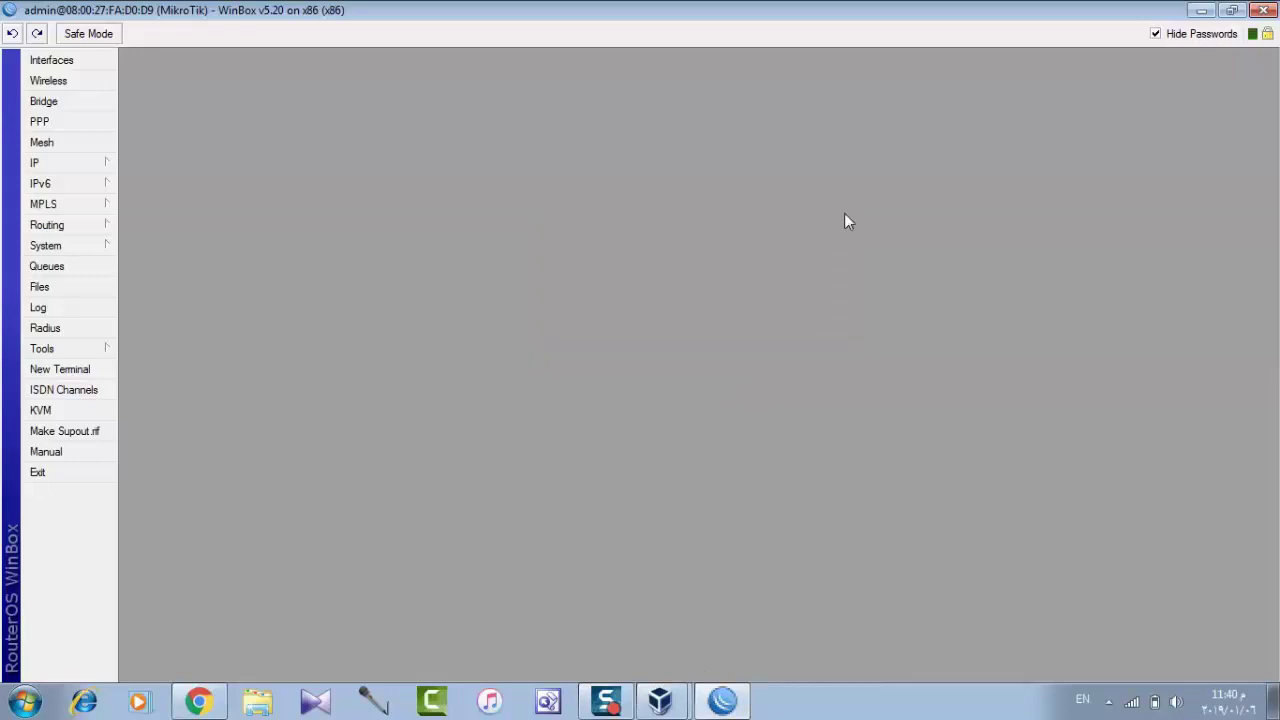
pyautogui.click(50, 163)
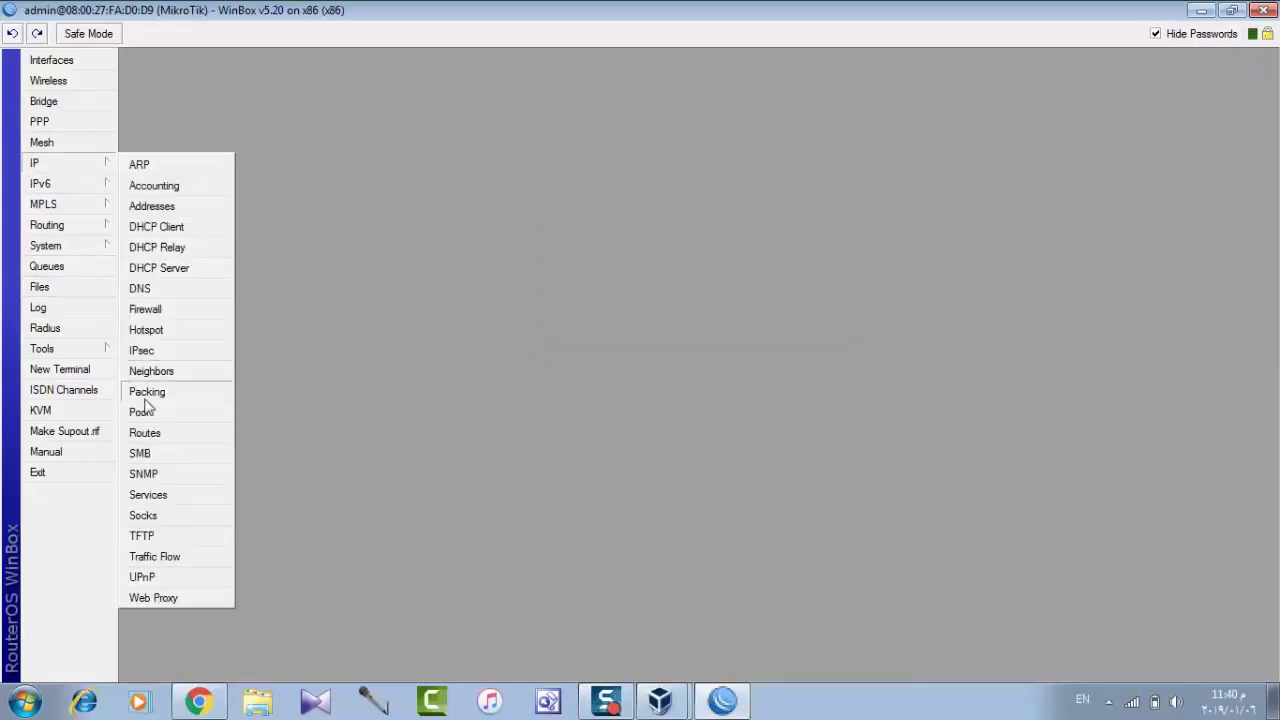
pyautogui.click(86, 334)
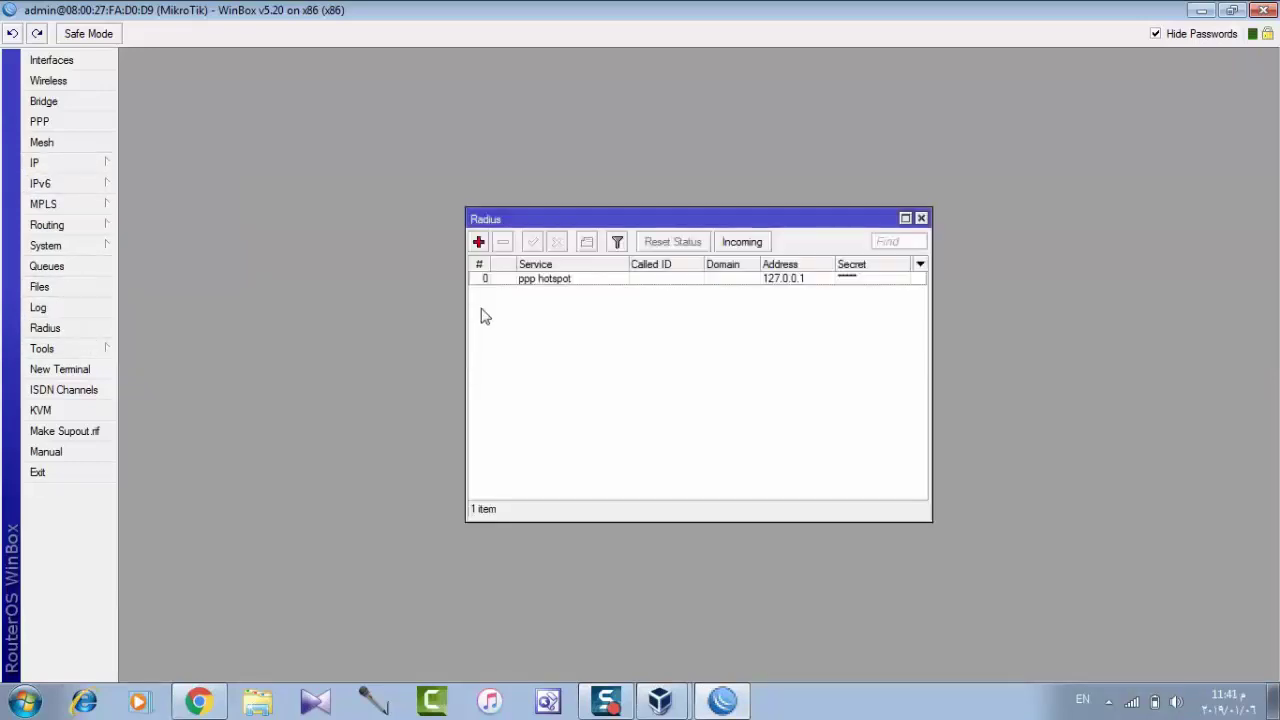
pyautogui.click(741, 243)
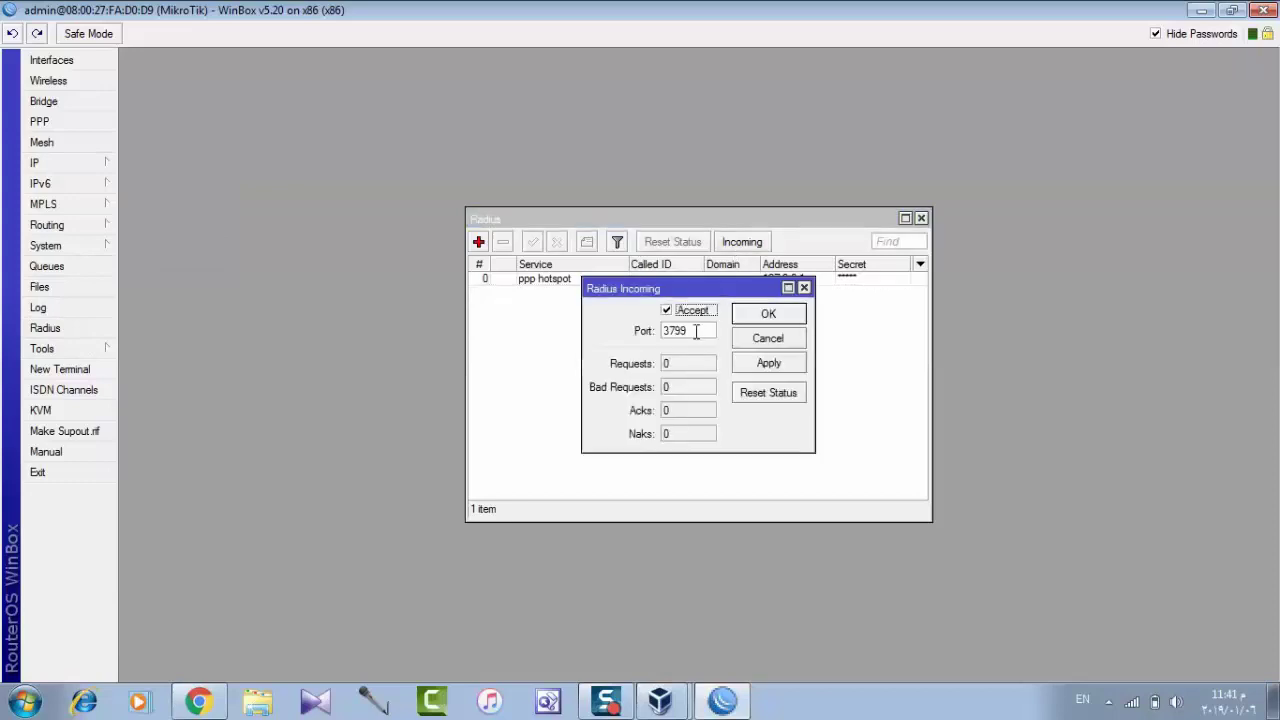
pyautogui.doubleClick(686, 330)
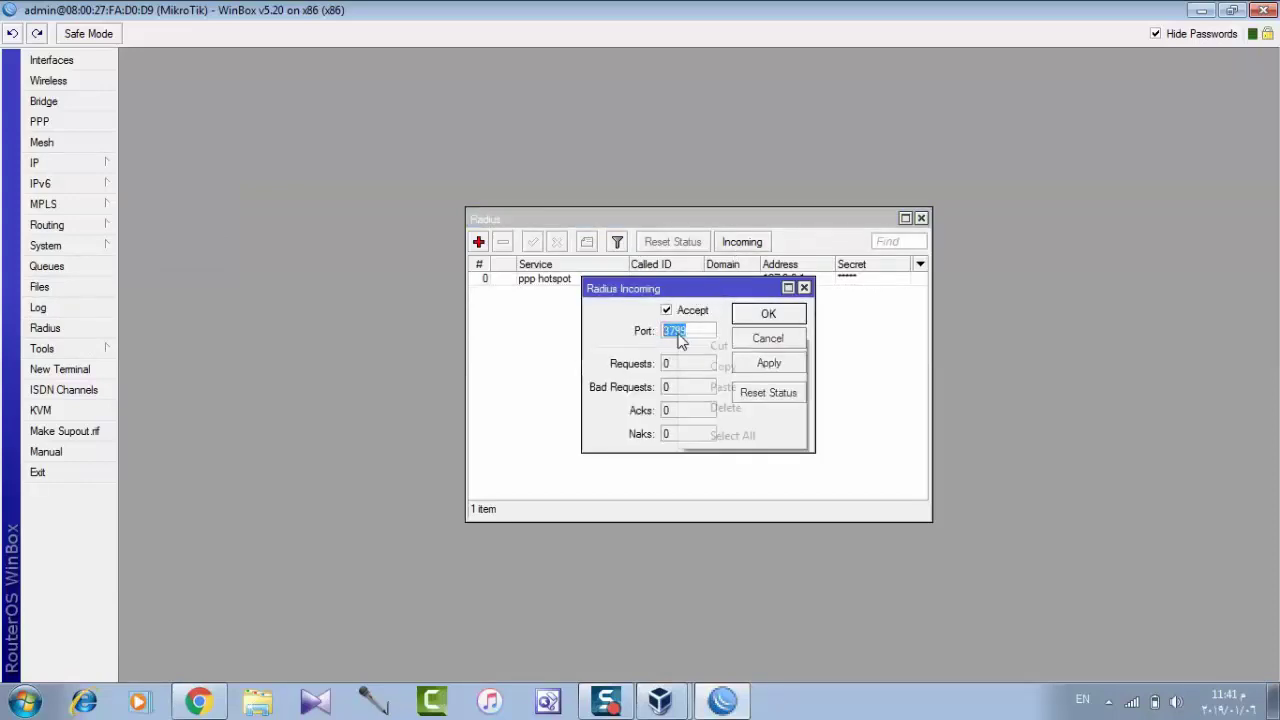
pyautogui.rightClick(679, 337)
pyautogui.click(705, 361)
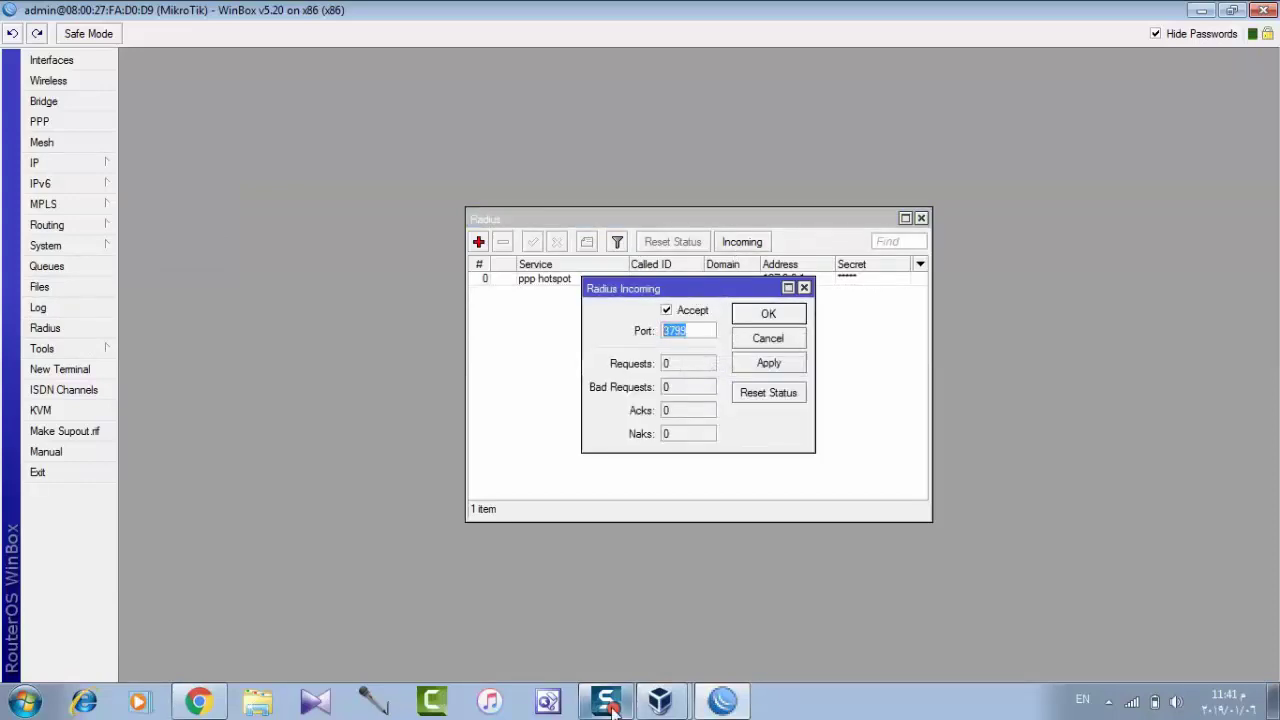
pyautogui.click(198, 702)
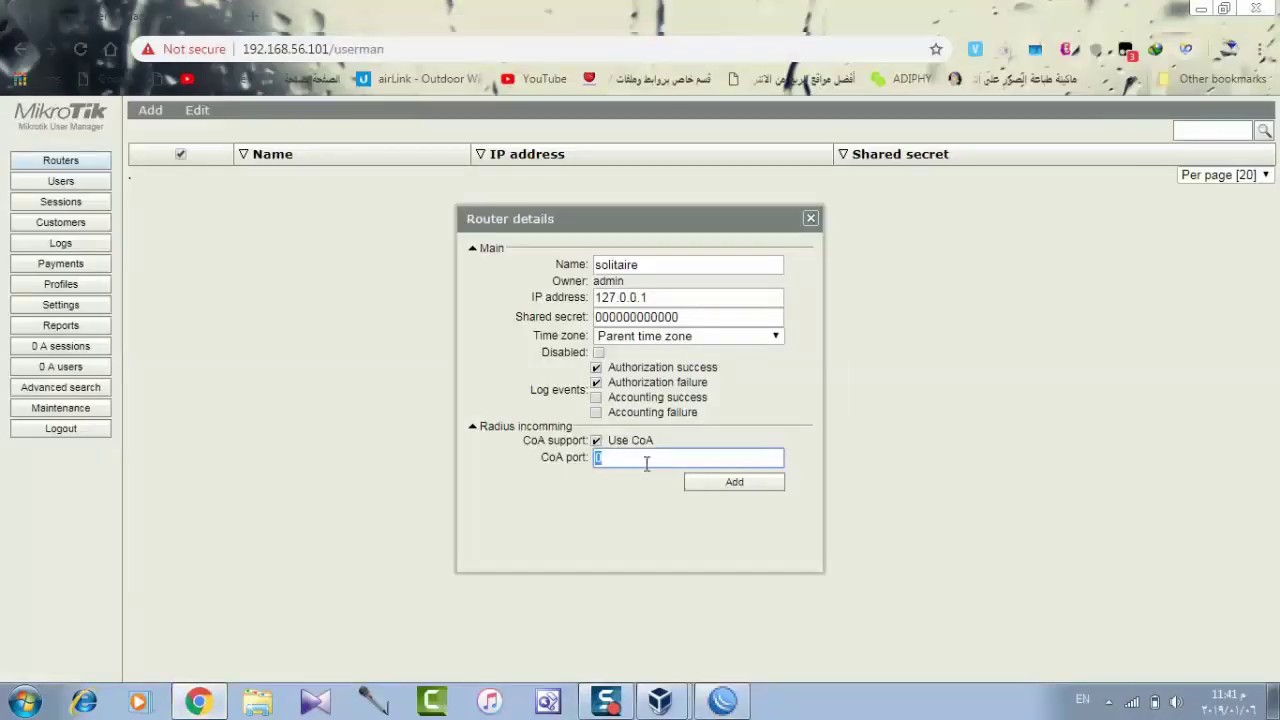
# Set CoA port 3799, untick Use CoA after the invalid-port error, and add router solitaire.
pyautogui.rightClick(647, 461)
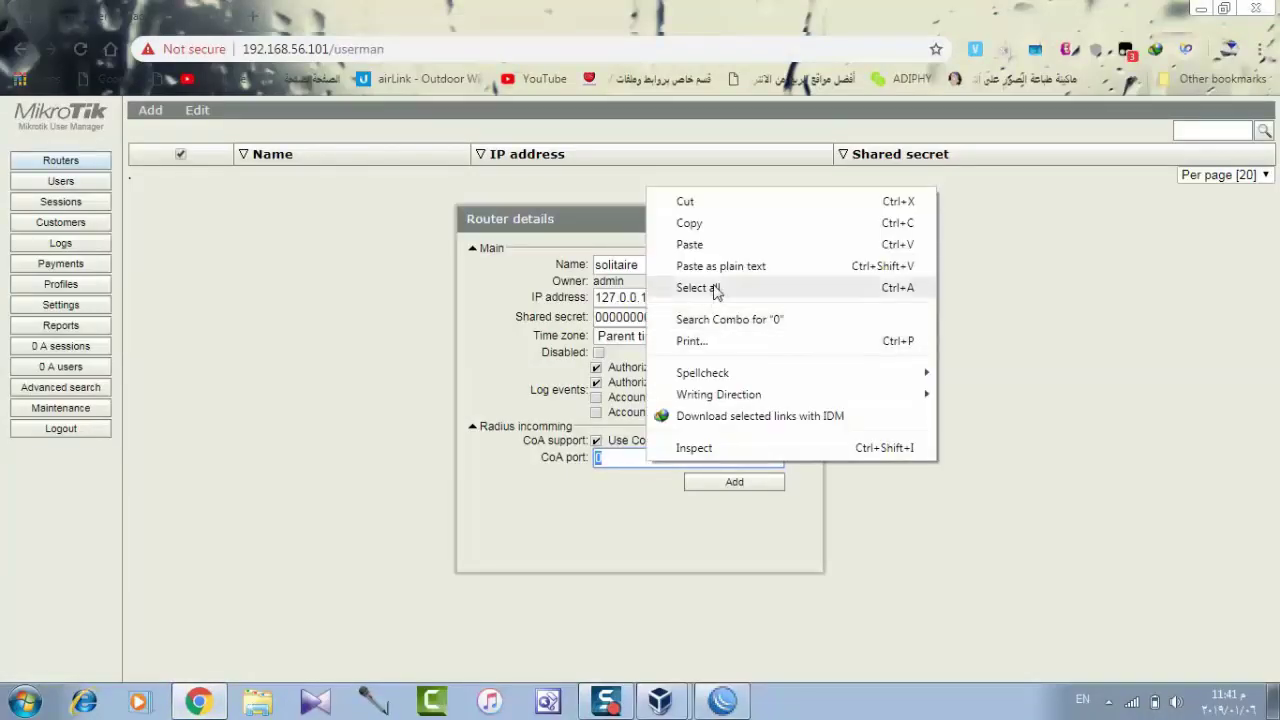
pyautogui.click(720, 250)
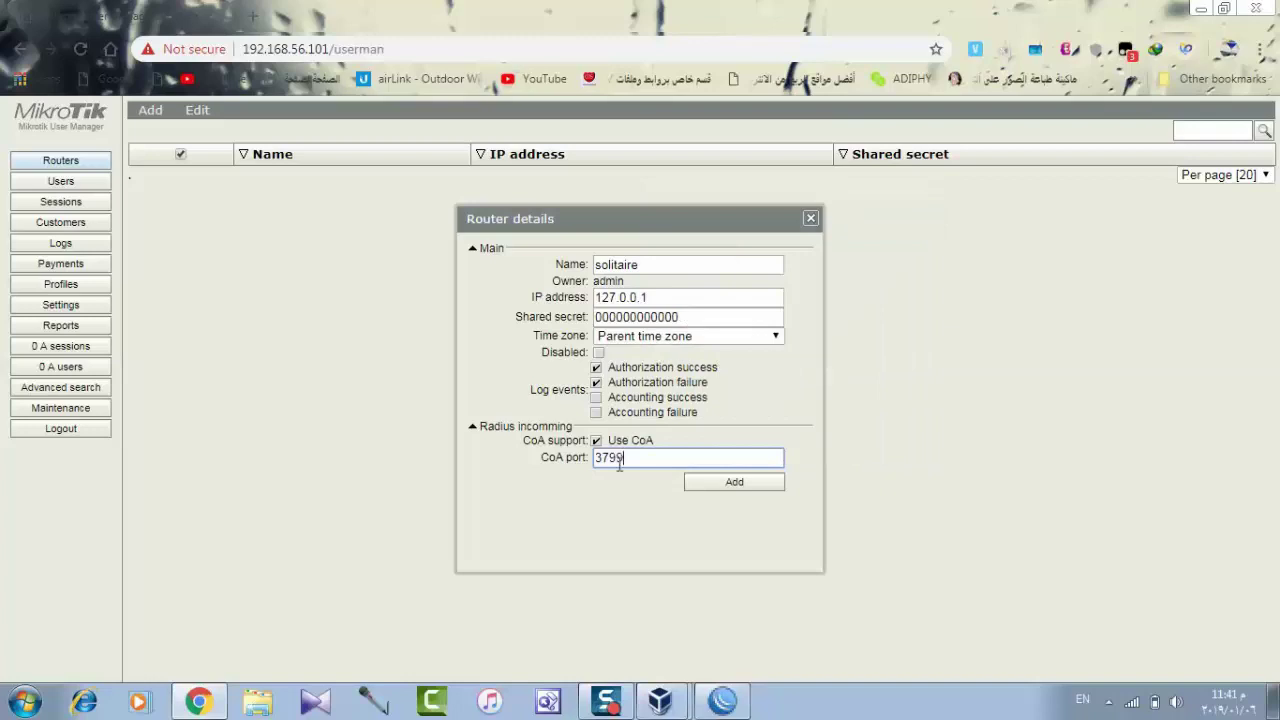
pyautogui.click(710, 486)
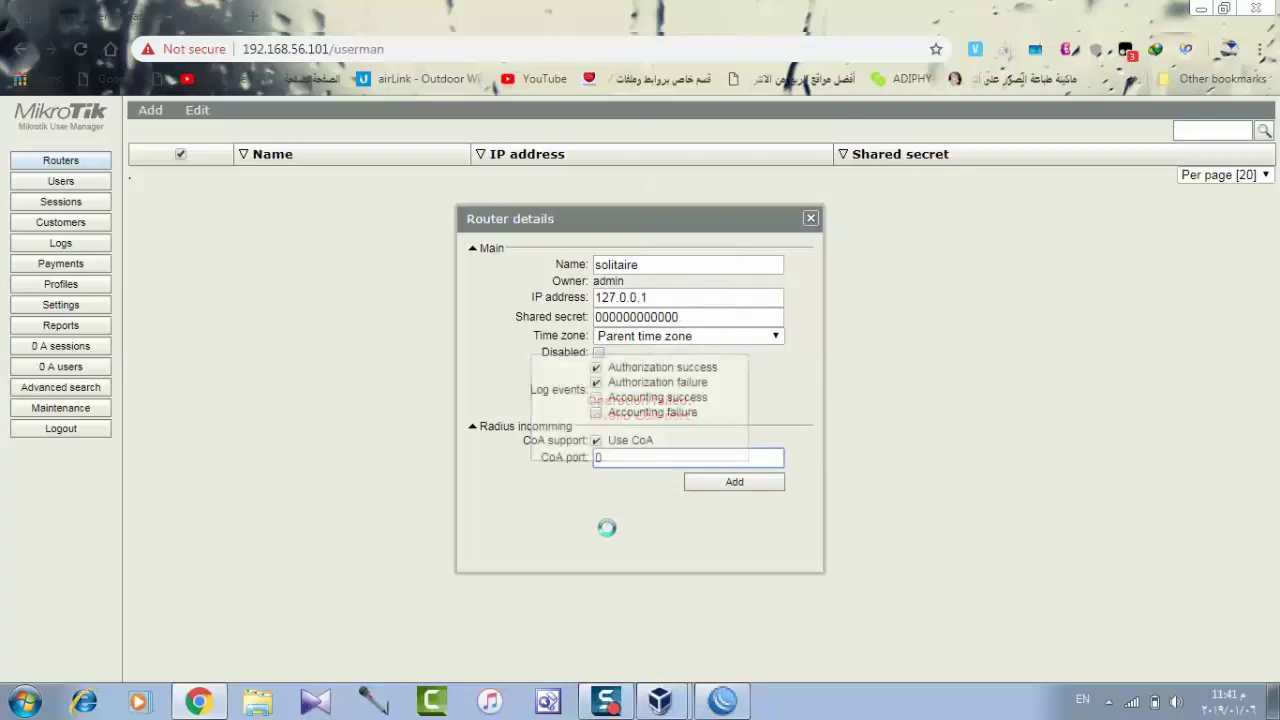
pyautogui.click(597, 442)
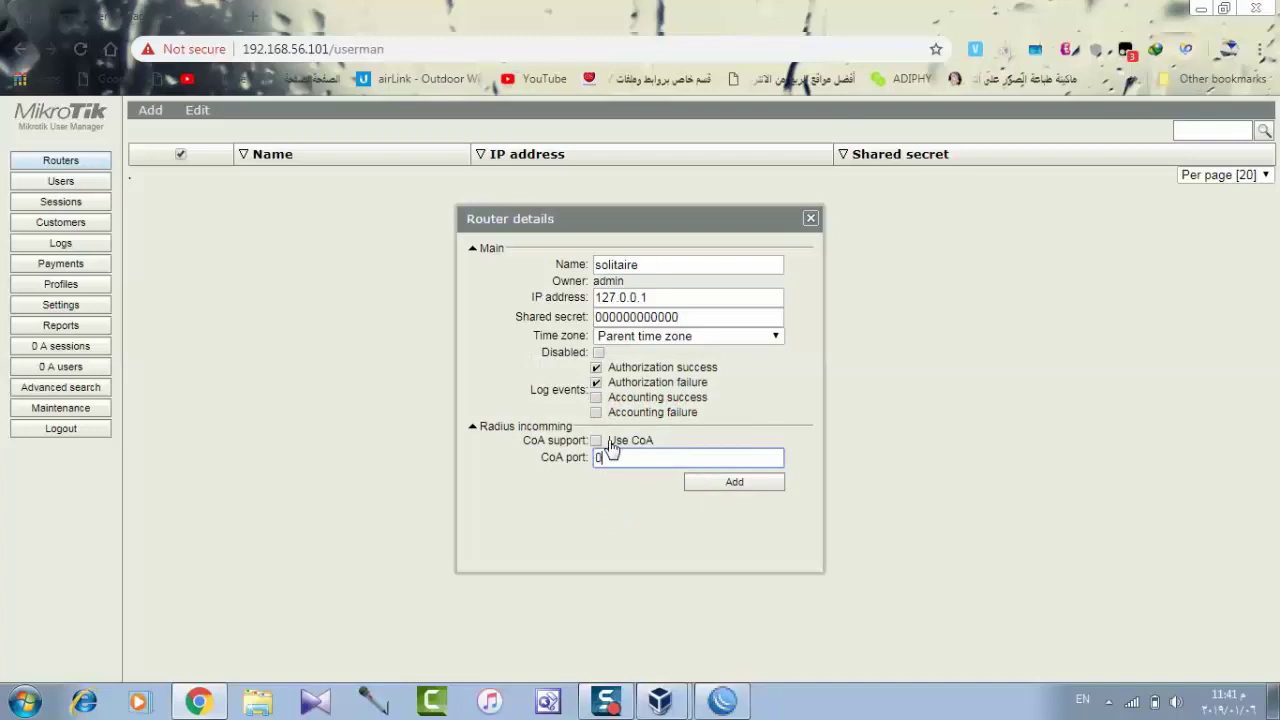
pyautogui.doubleClick(675, 461)
pyautogui.rightClick(674, 461)
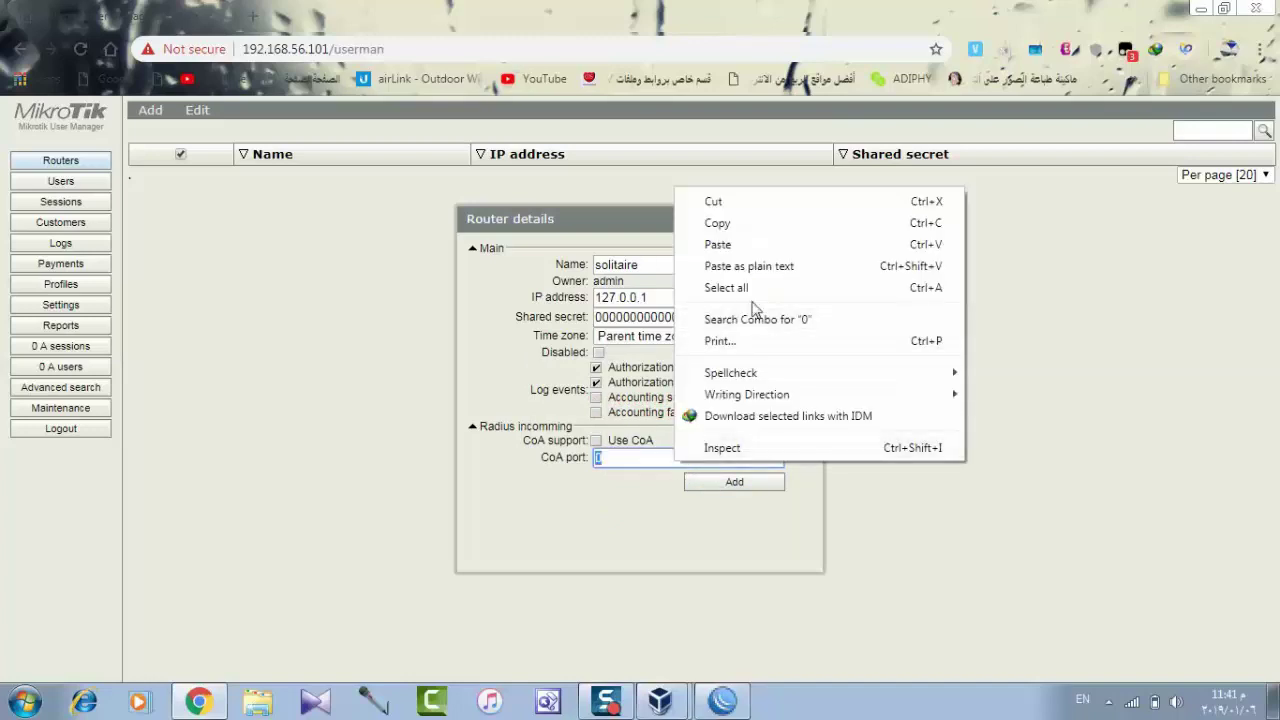
pyautogui.click(755, 246)
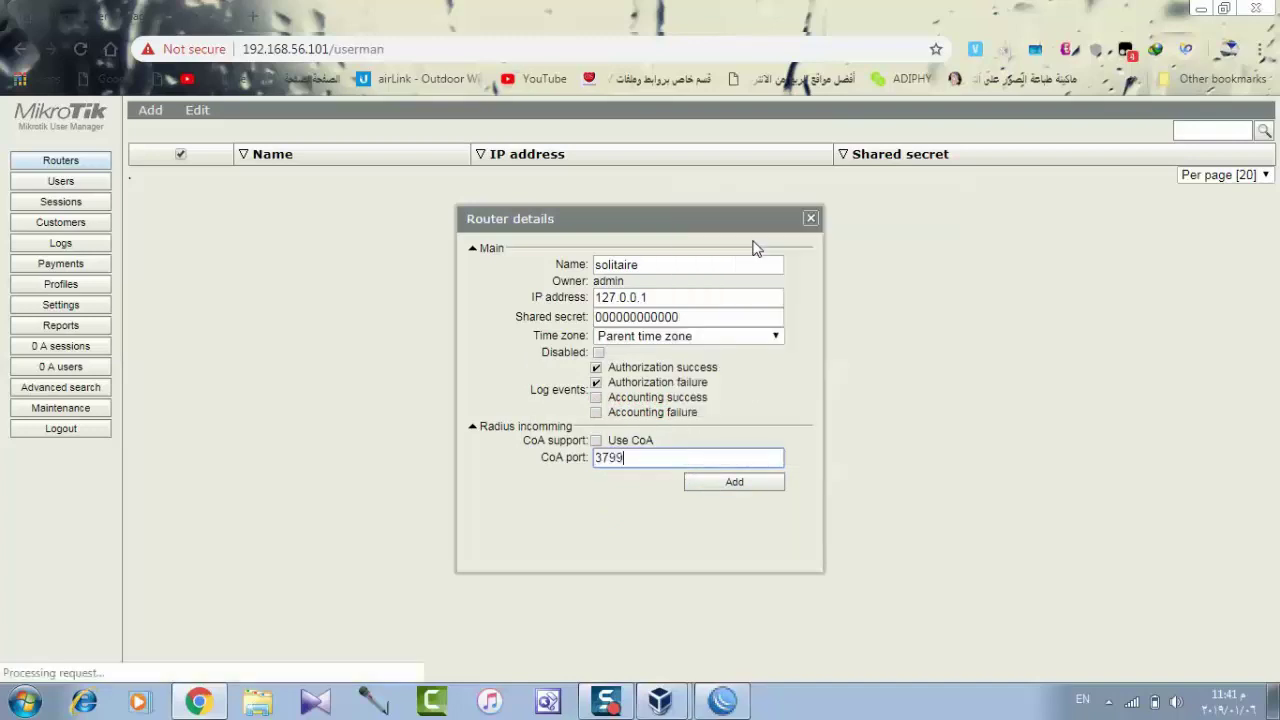
pyautogui.click(740, 484)
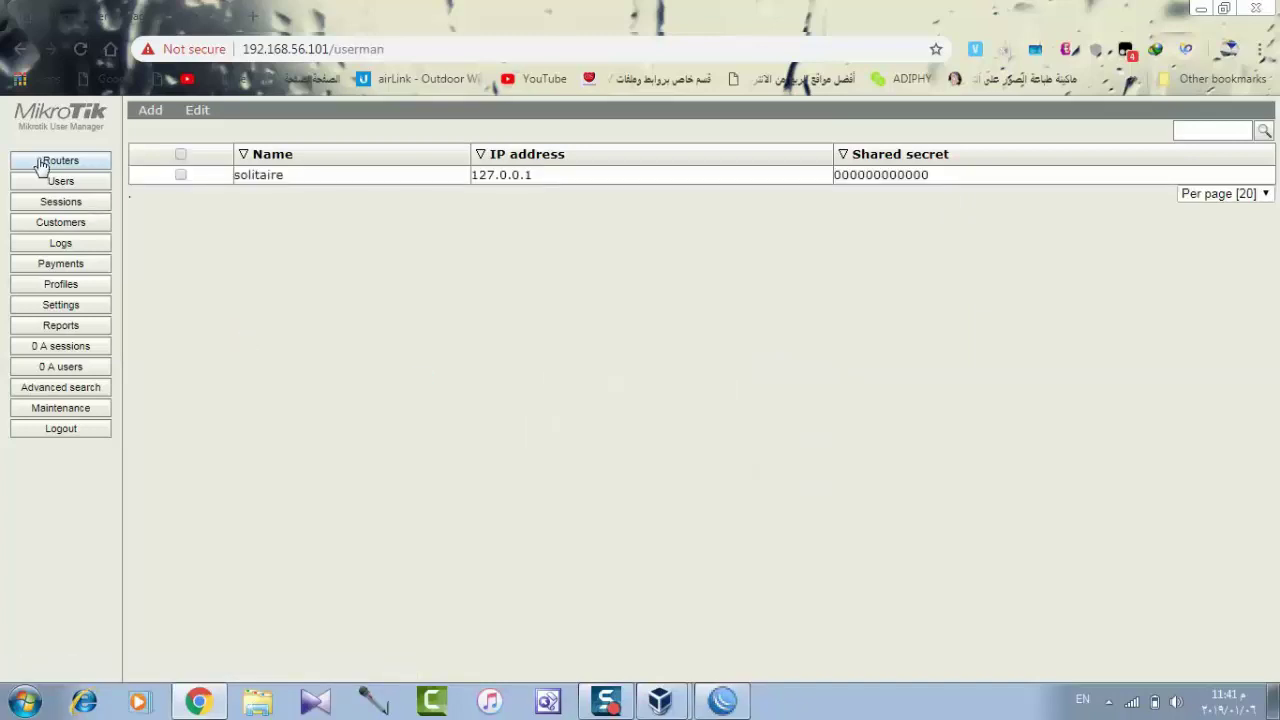
# Open the admin customer's details from the Customers list.
pyautogui.click(78, 226)
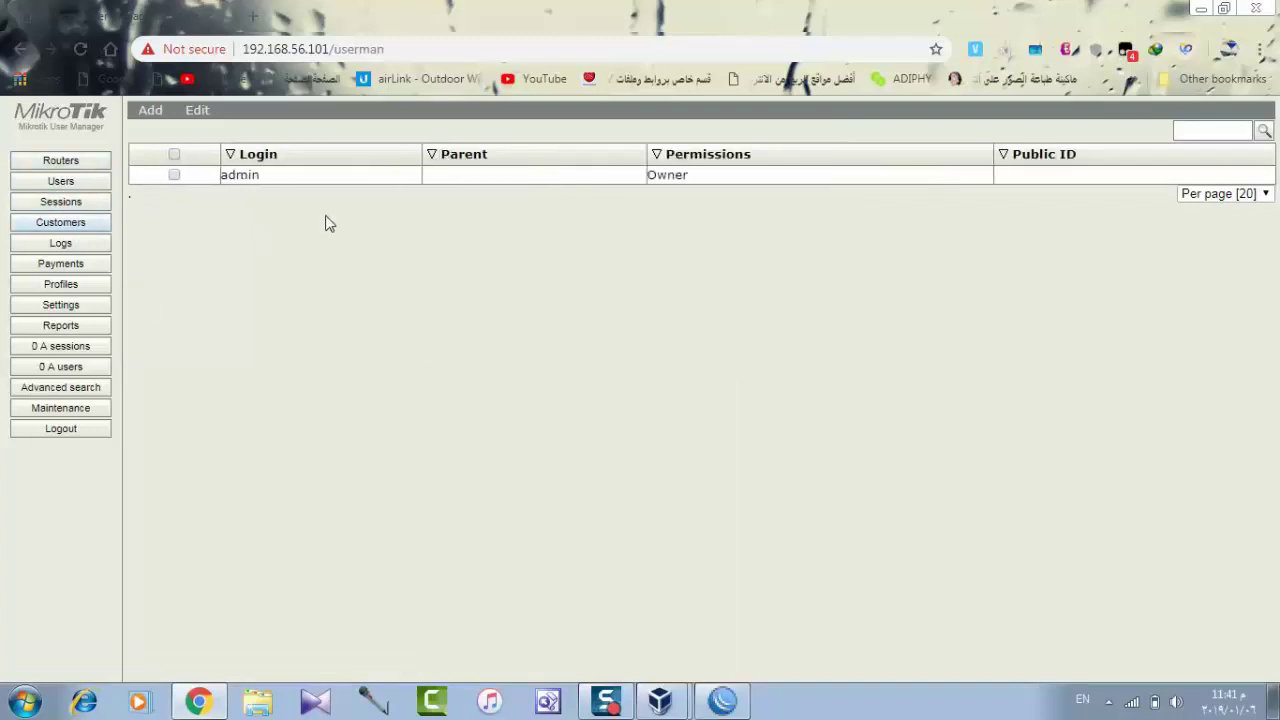
pyautogui.click(346, 186)
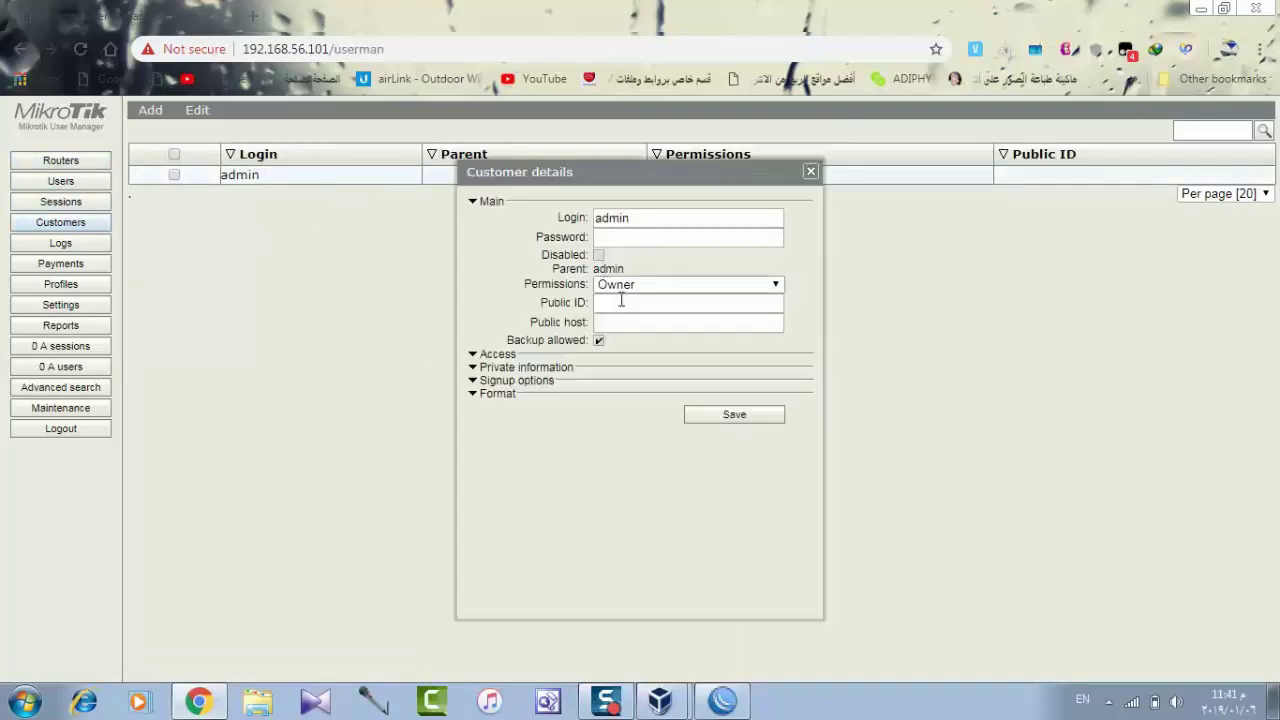
pyautogui.click(642, 218)
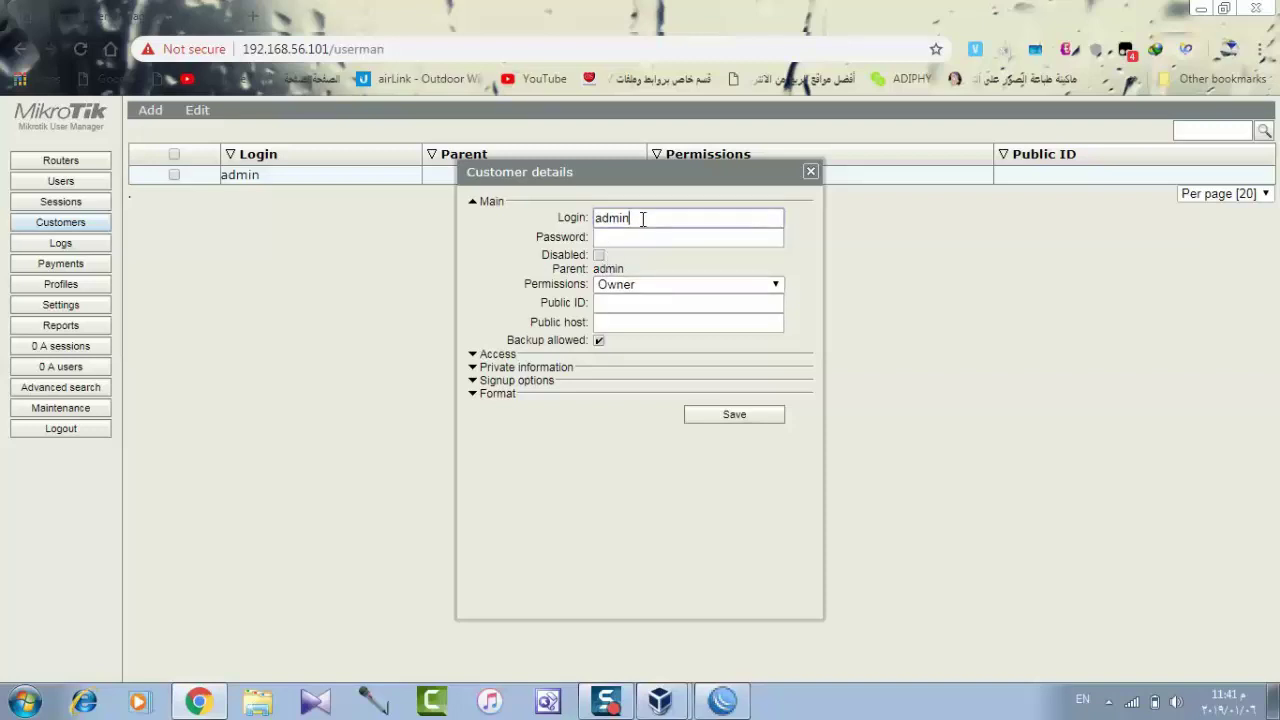
pyautogui.doubleClick(642, 218)
# Browse the Access, Private information, Signup options and Format sections, then close without changes.
pyautogui.click(548, 359)
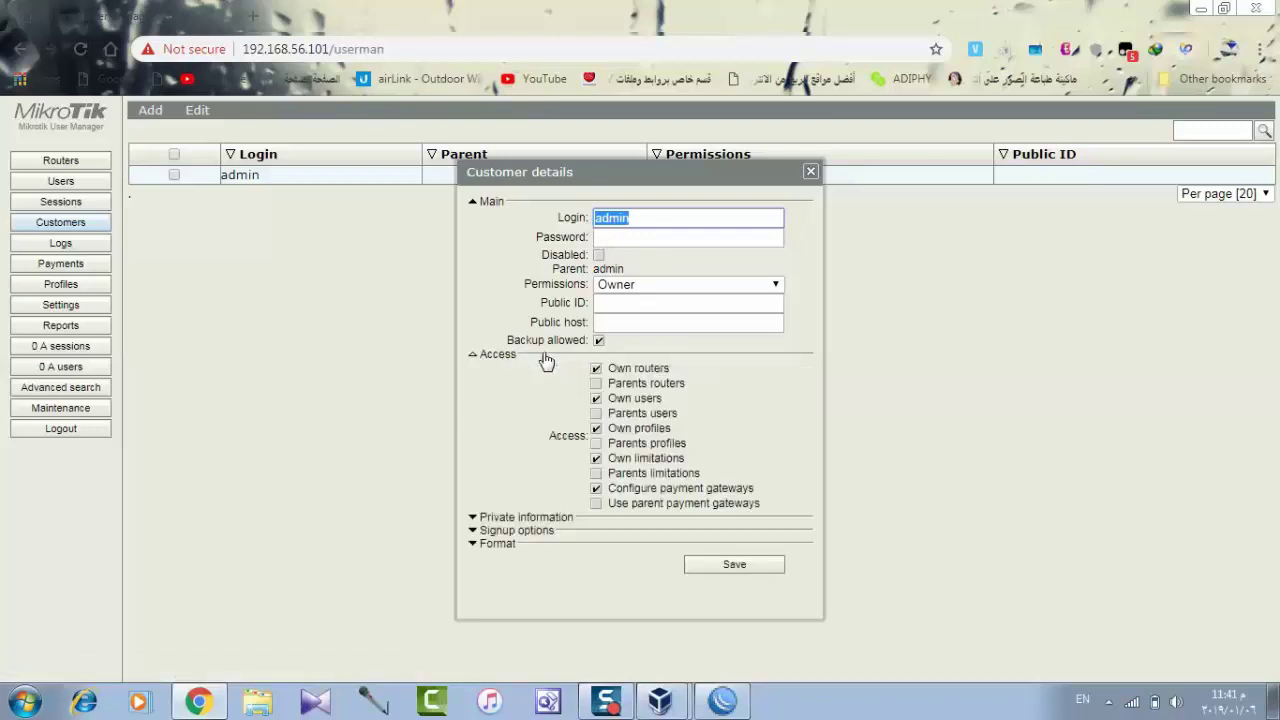
pyautogui.click(537, 518)
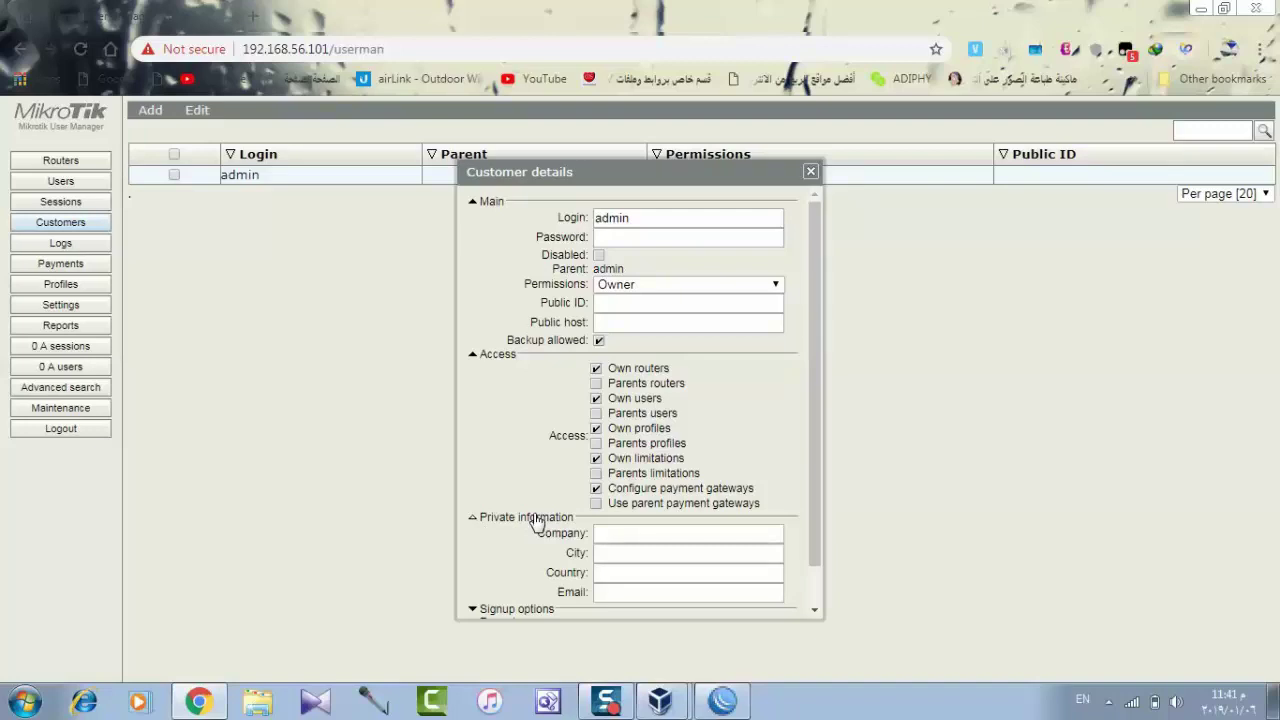
pyautogui.click(497, 356)
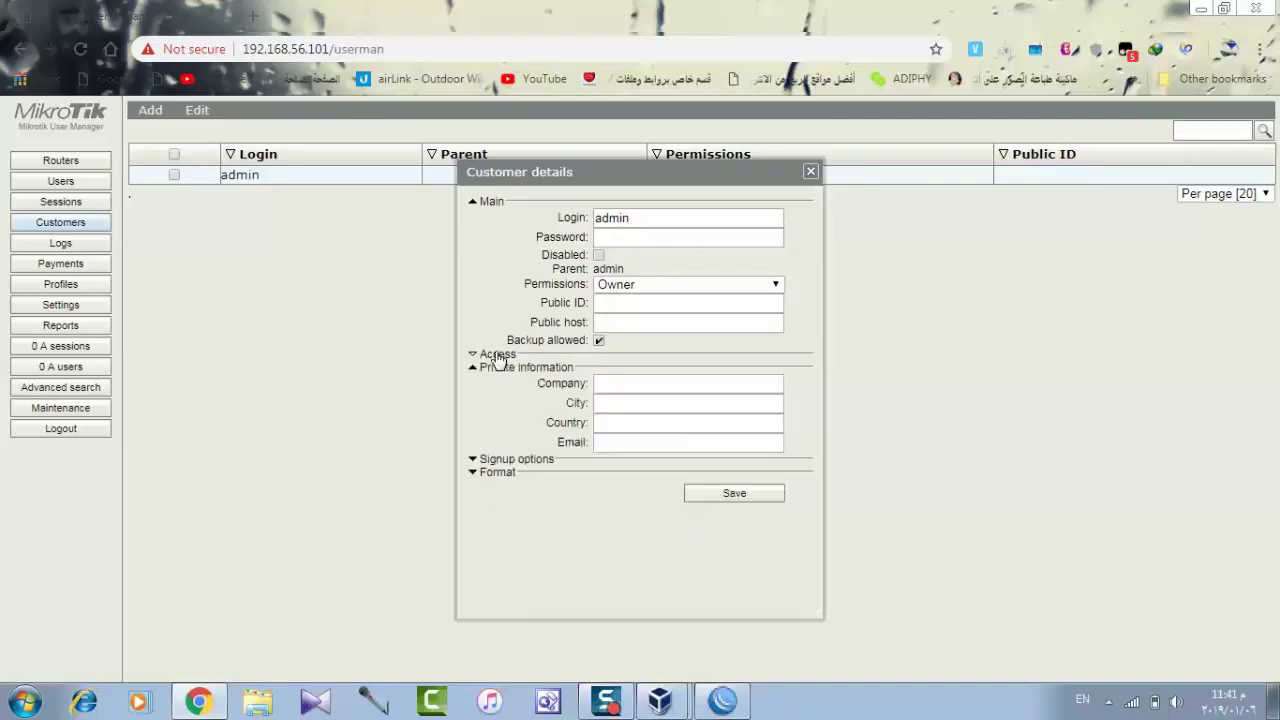
pyautogui.click(521, 462)
pyautogui.click(519, 462)
pyautogui.click(512, 476)
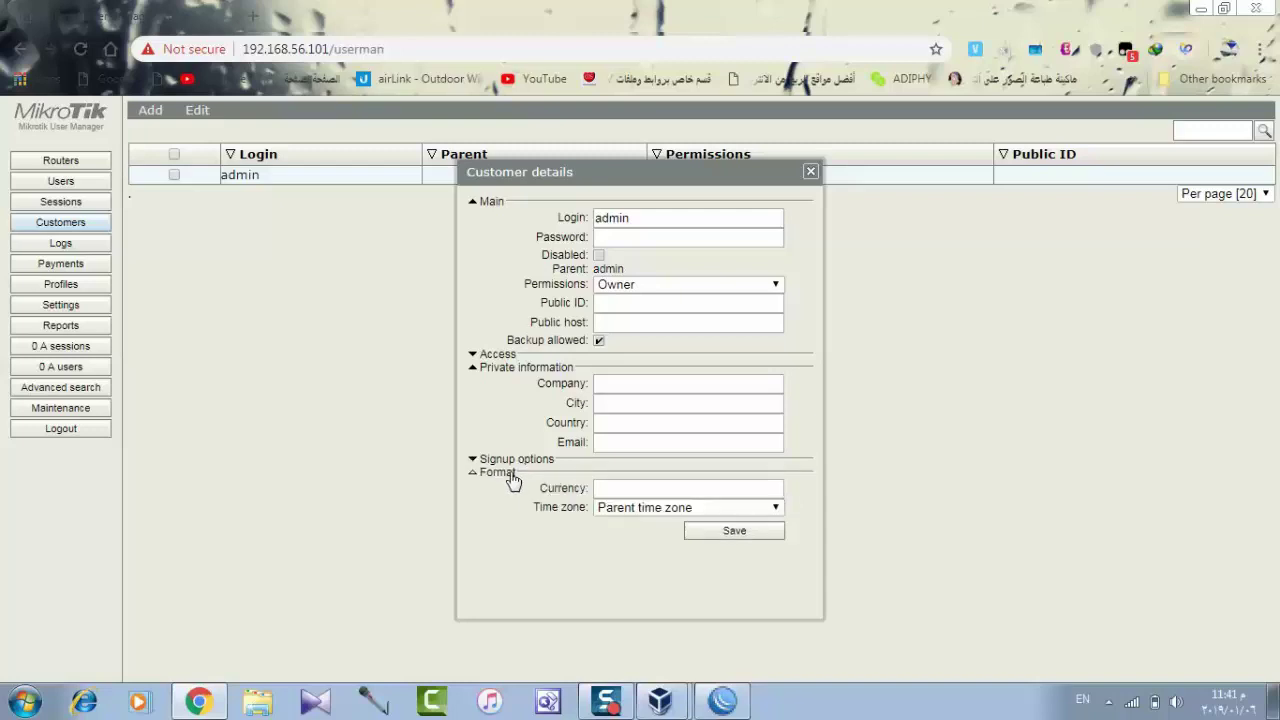
pyautogui.click(510, 476)
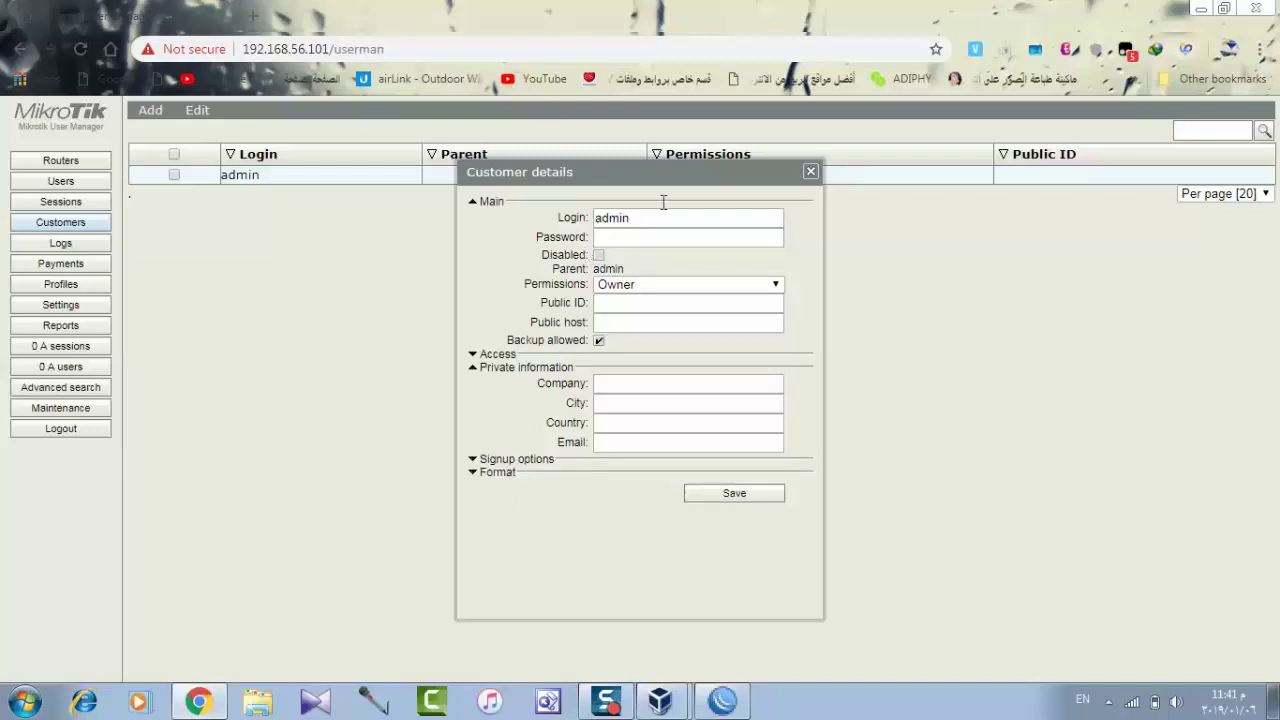
pyautogui.click(811, 172)
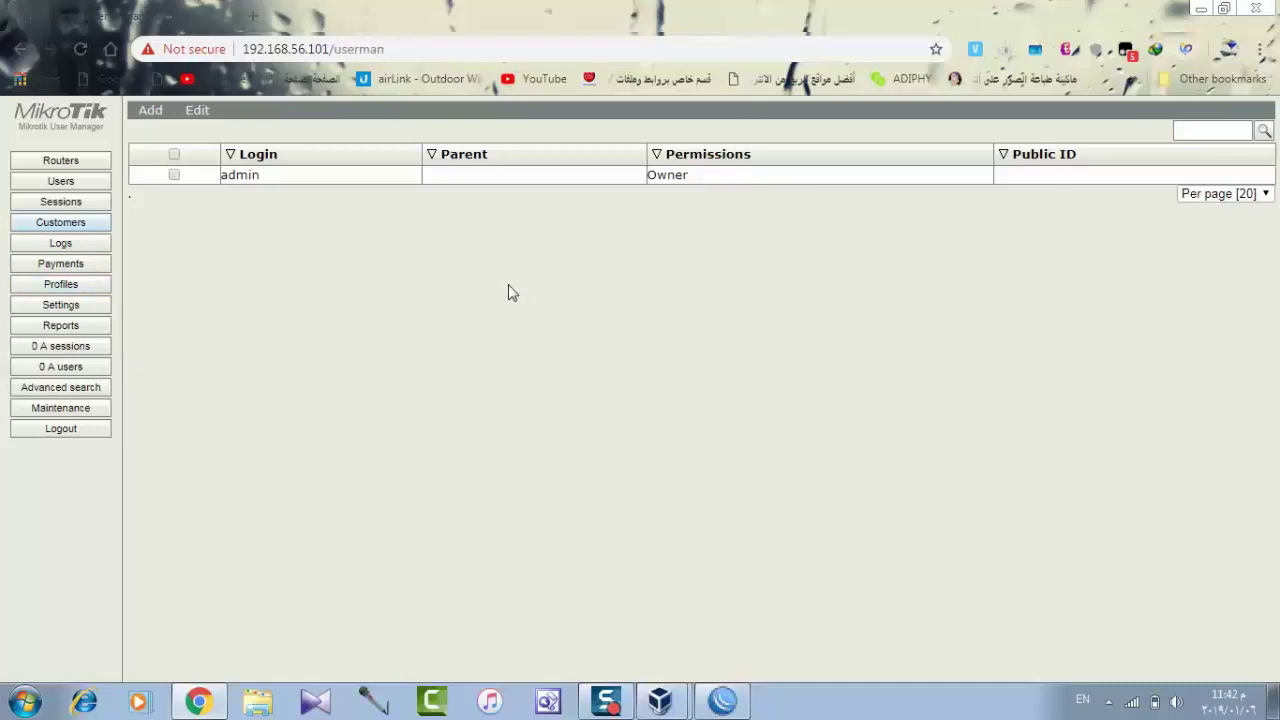
# Start a single user 'hh' with a password, then close the form without adding it.
pyautogui.click(62, 183)
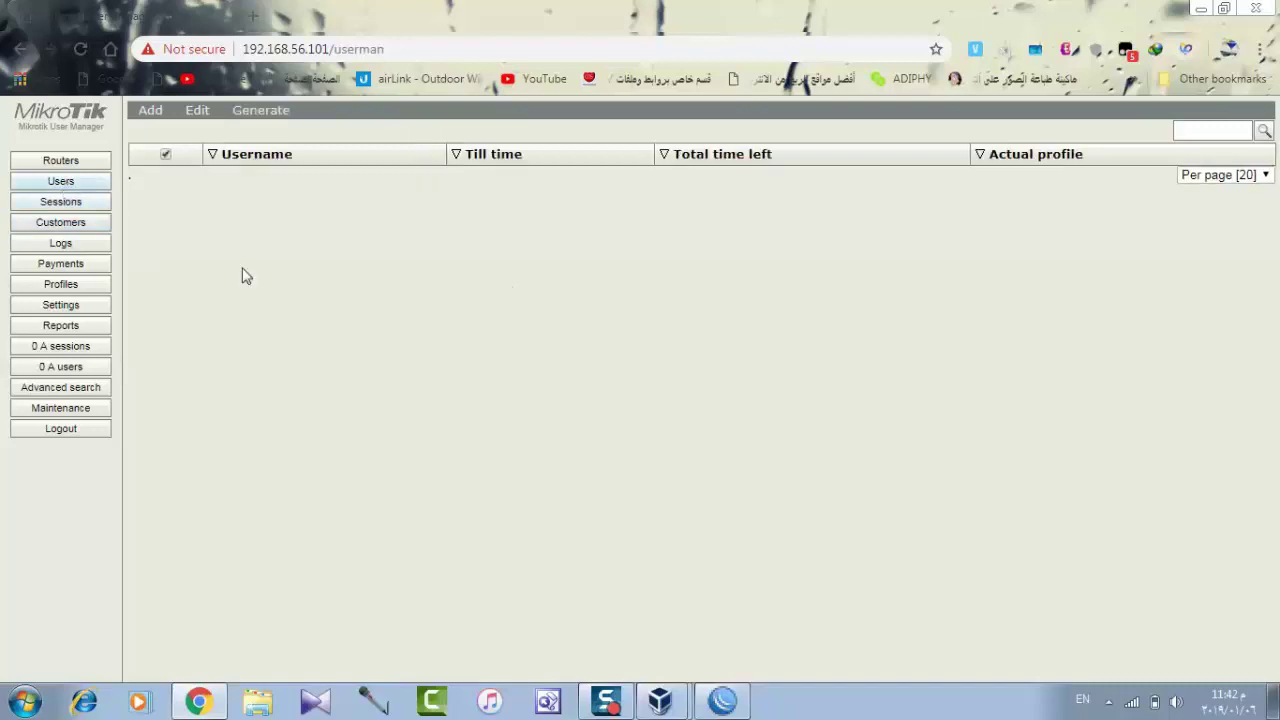
pyautogui.click(155, 125)
pyautogui.click(160, 128)
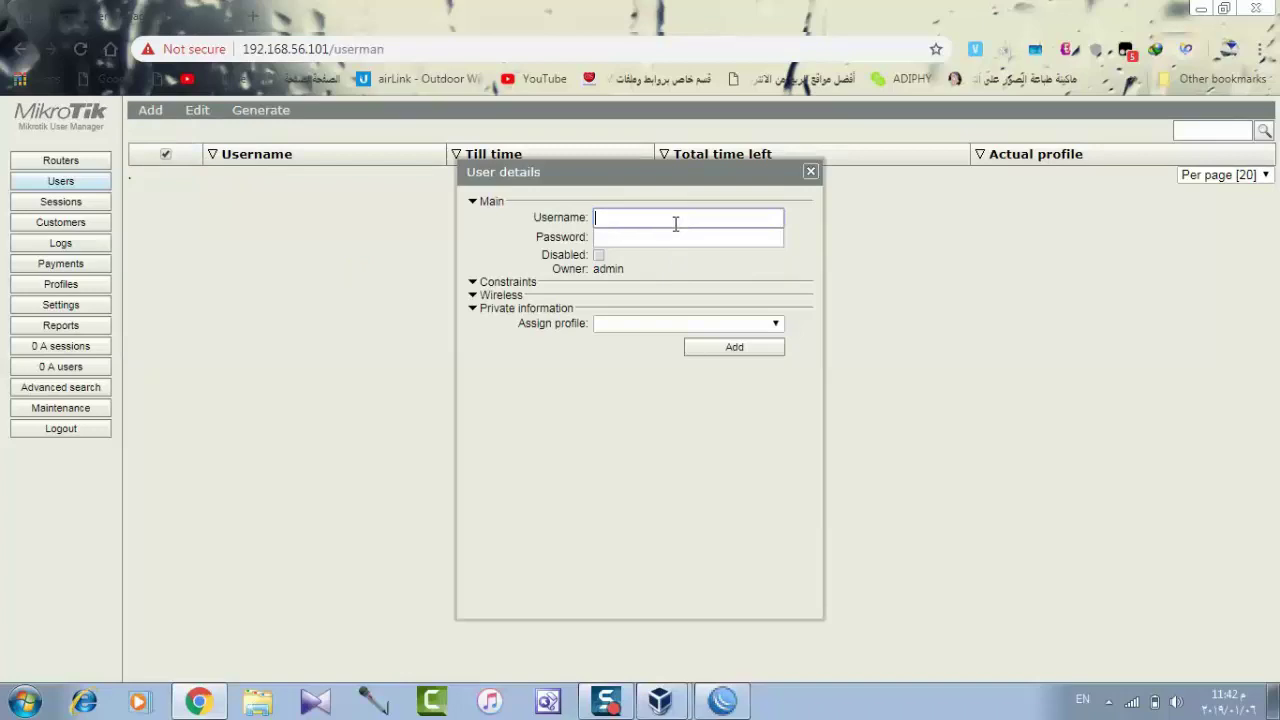
pyautogui.write('hh')
pyautogui.click(659, 232)
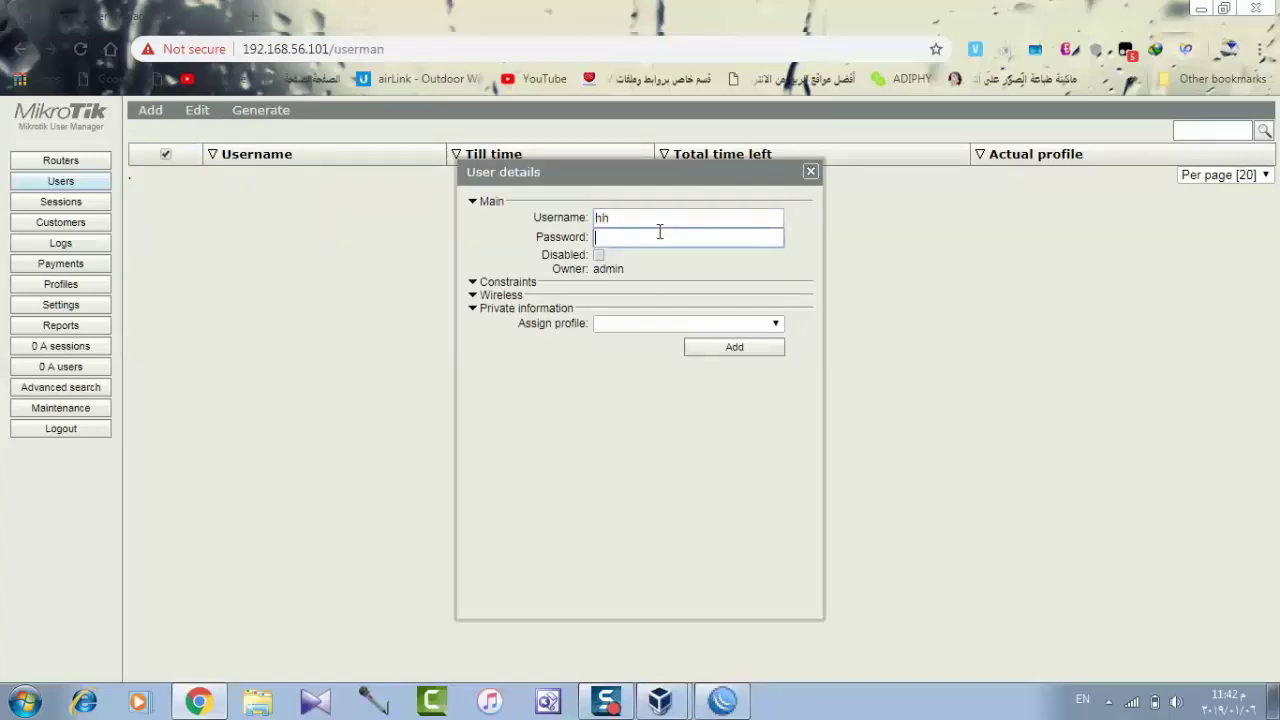
pyautogui.write('hhh')
pyautogui.click(630, 326)
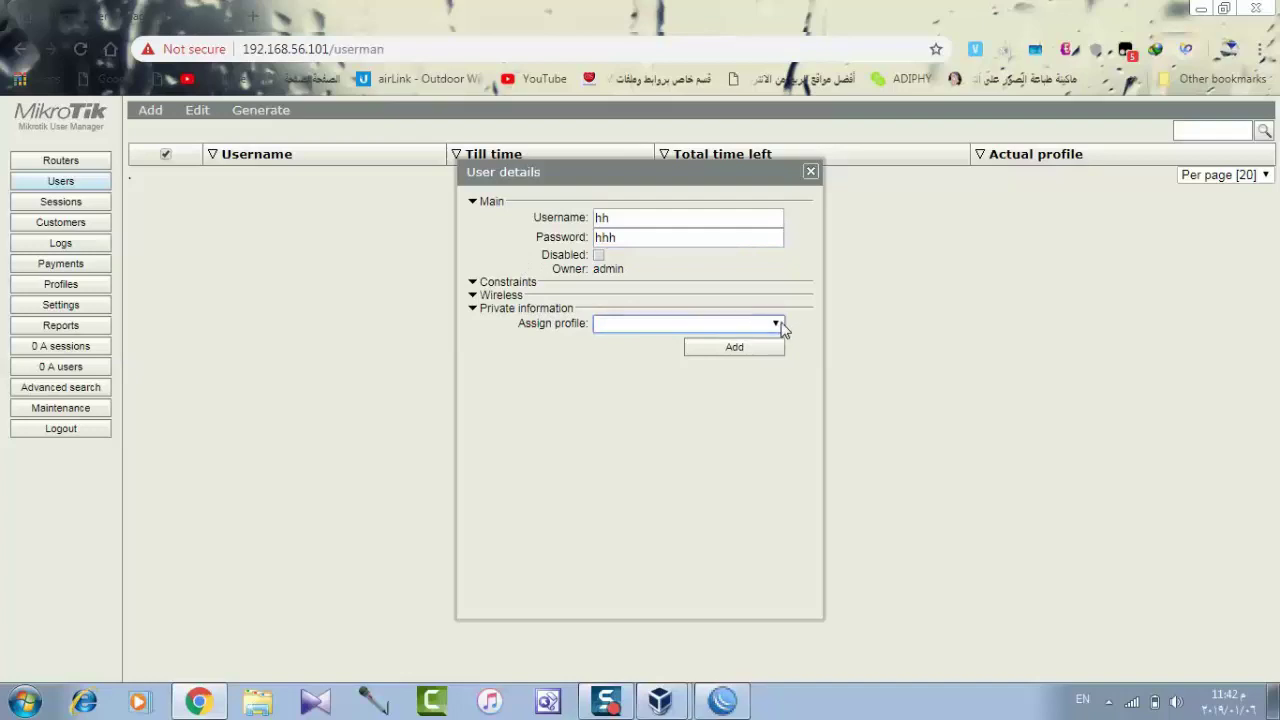
pyautogui.click(811, 172)
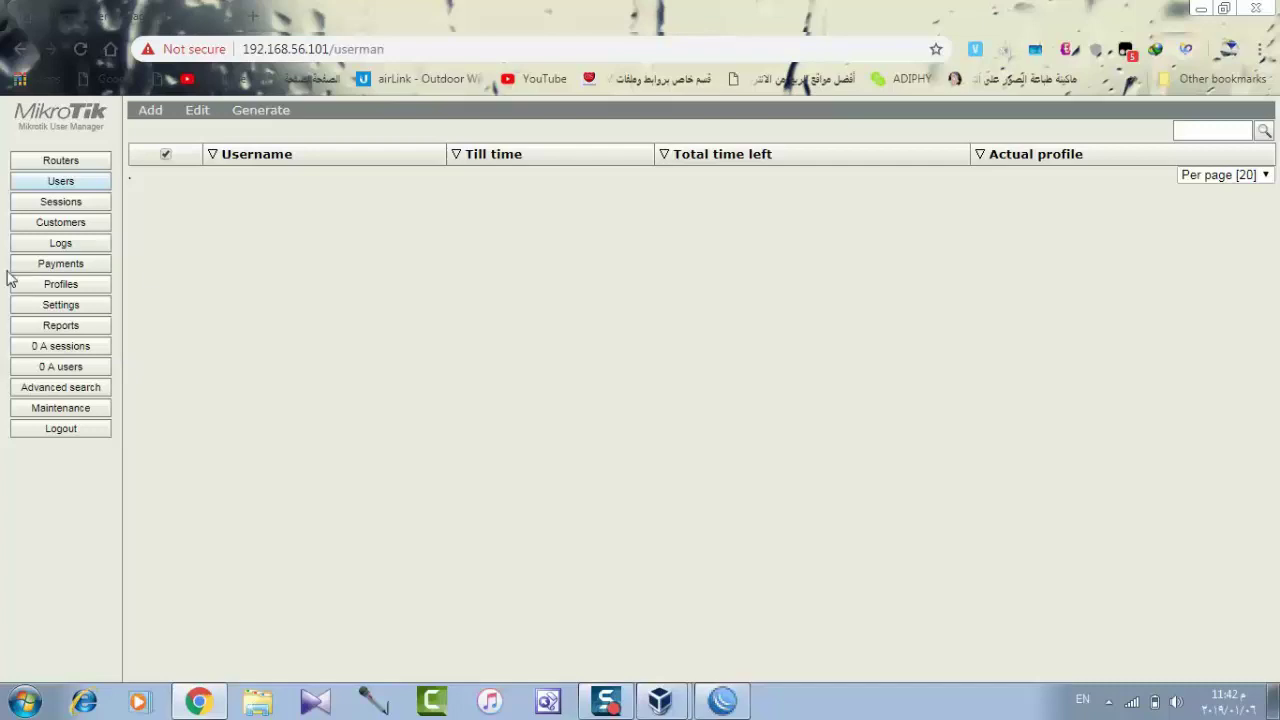
# Create a new User Manager profile named '1 pounds'.
pyautogui.click(62, 284)
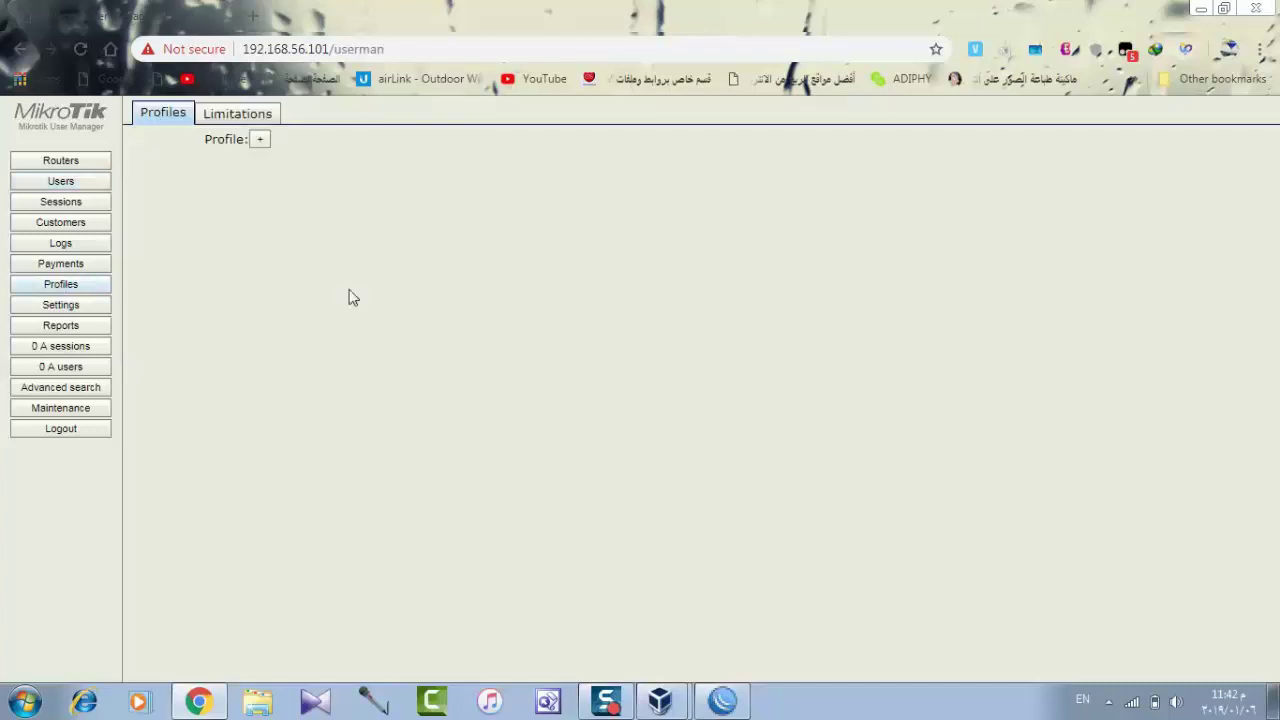
pyautogui.click(258, 141)
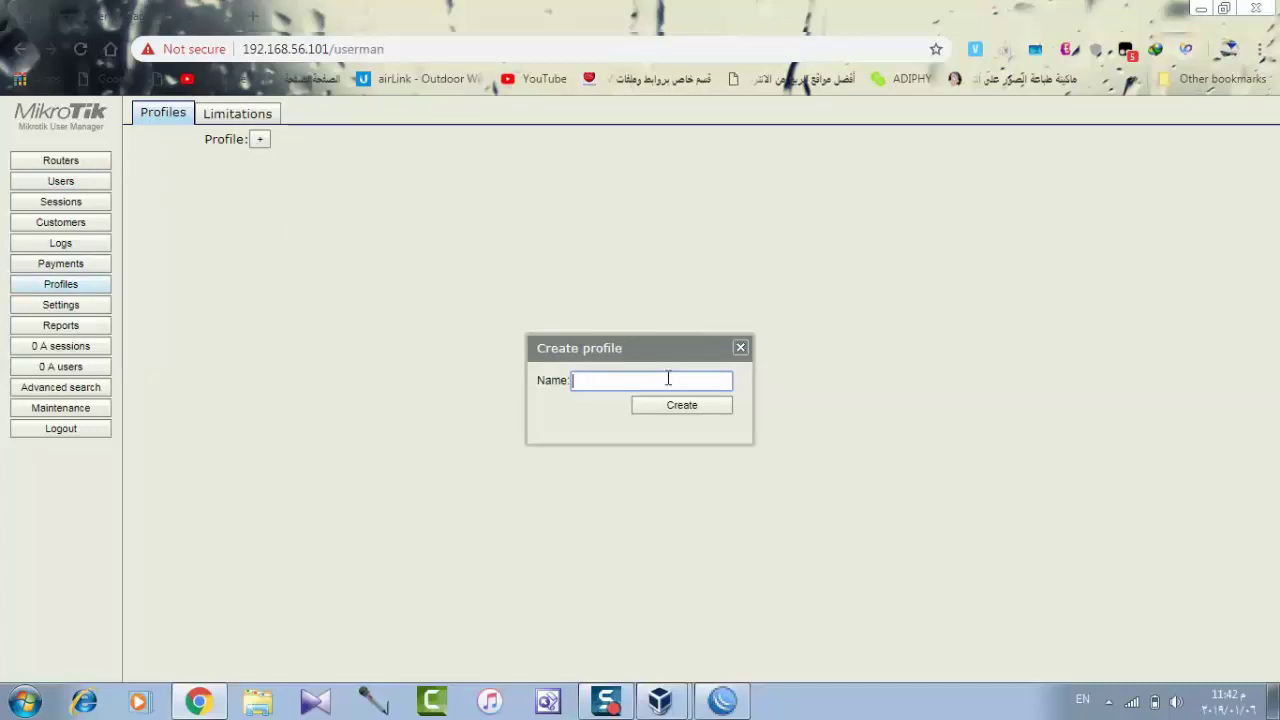
pyautogui.write('1 pou')
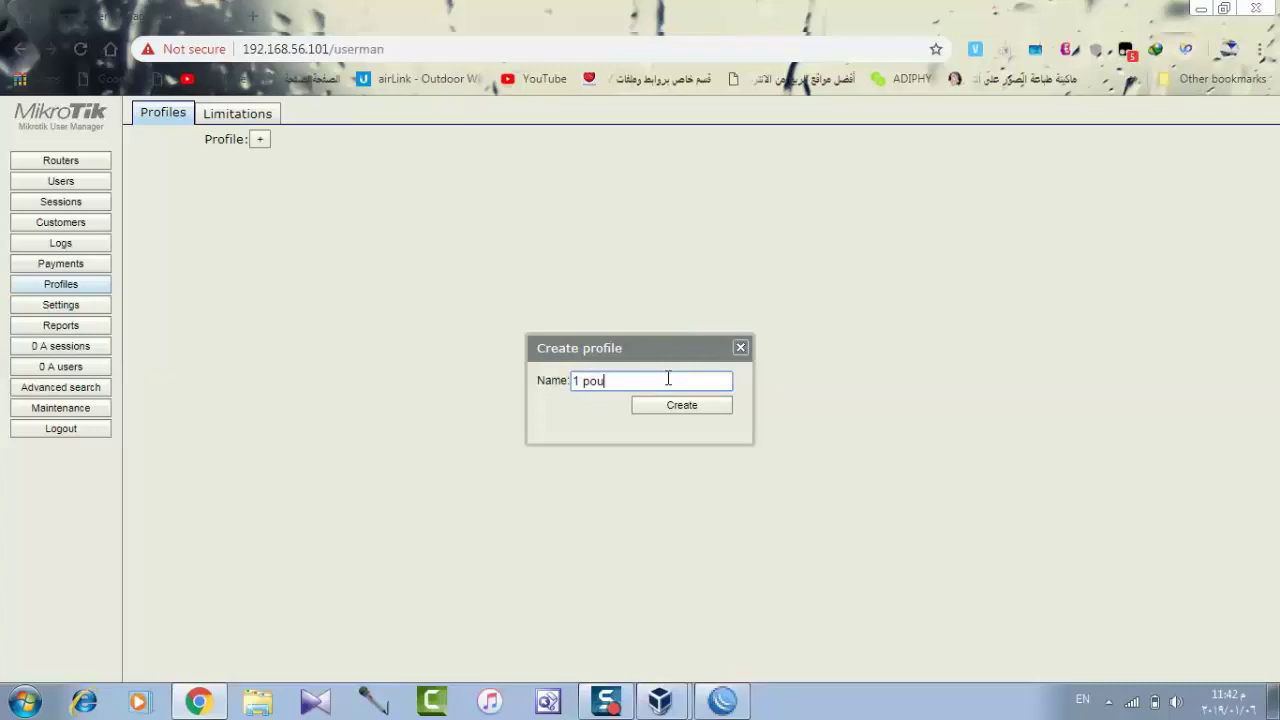
pyautogui.write('nds')
pyautogui.click(675, 407)
# Set the profile's Name for users to '1 pounds' and Validity 1h starting at first logon.
pyautogui.click(326, 177)
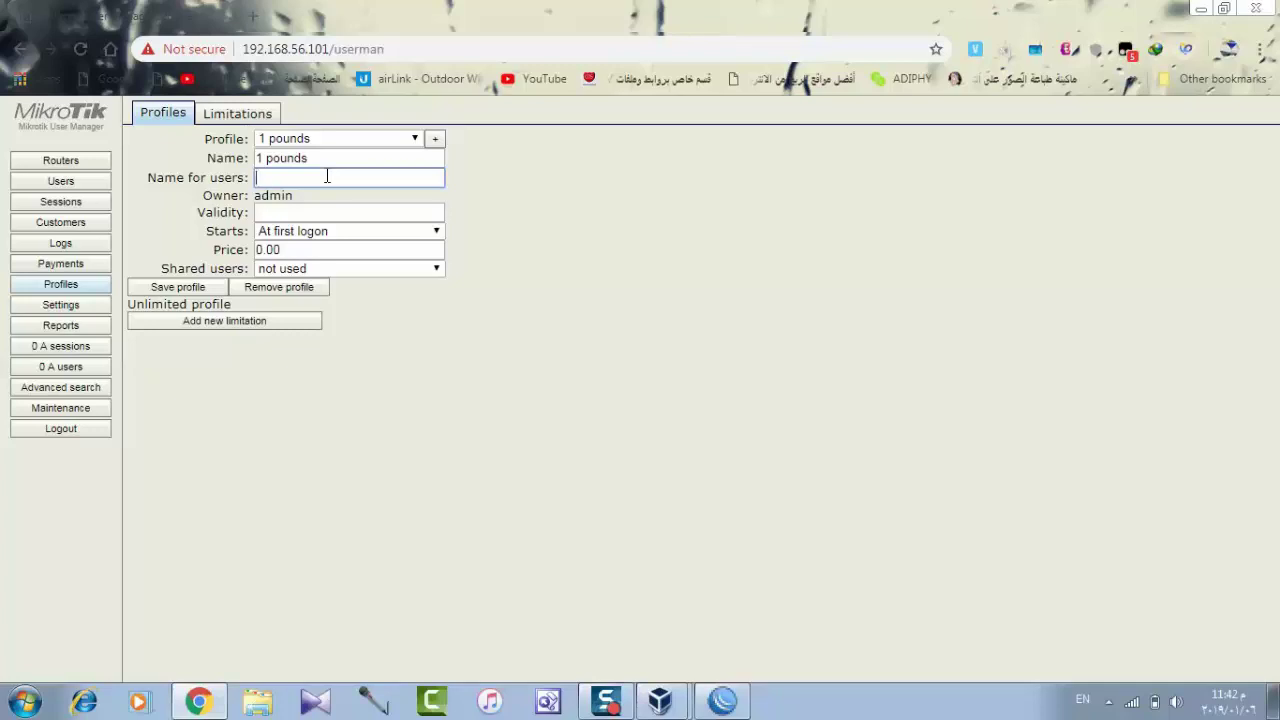
pyautogui.write('1 pounds')
pyautogui.click(319, 209)
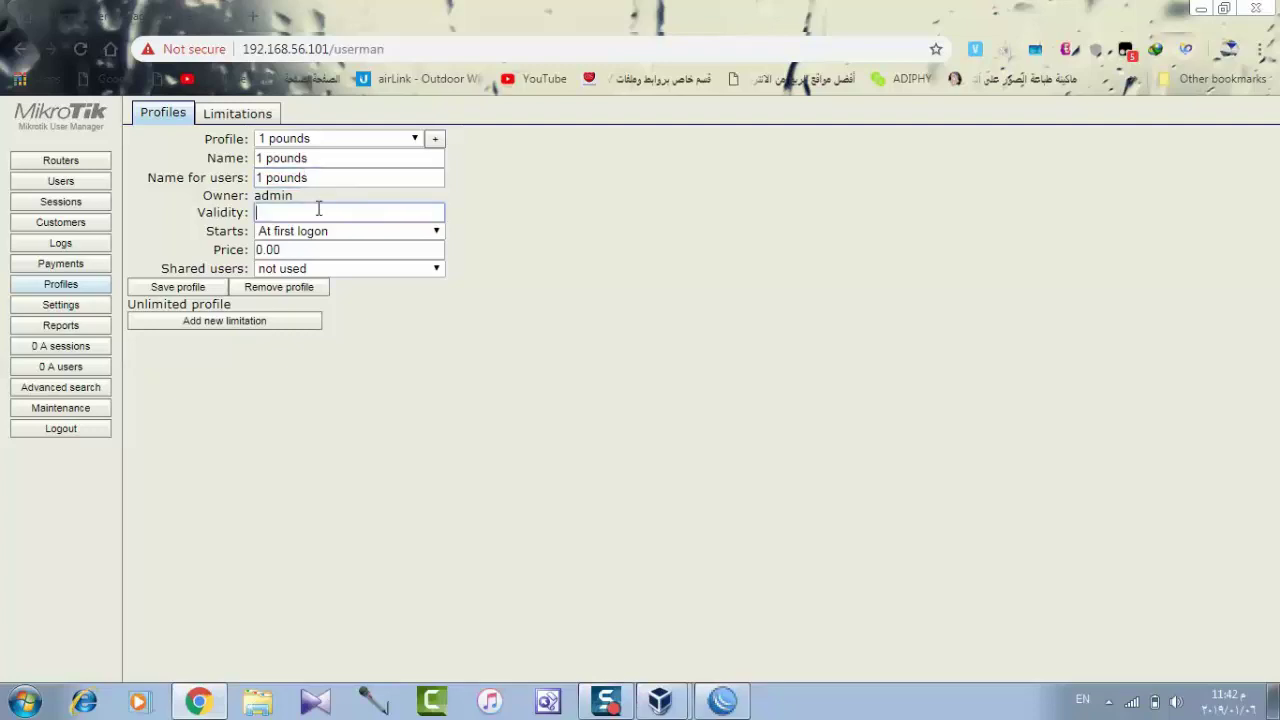
pyautogui.write('1h')
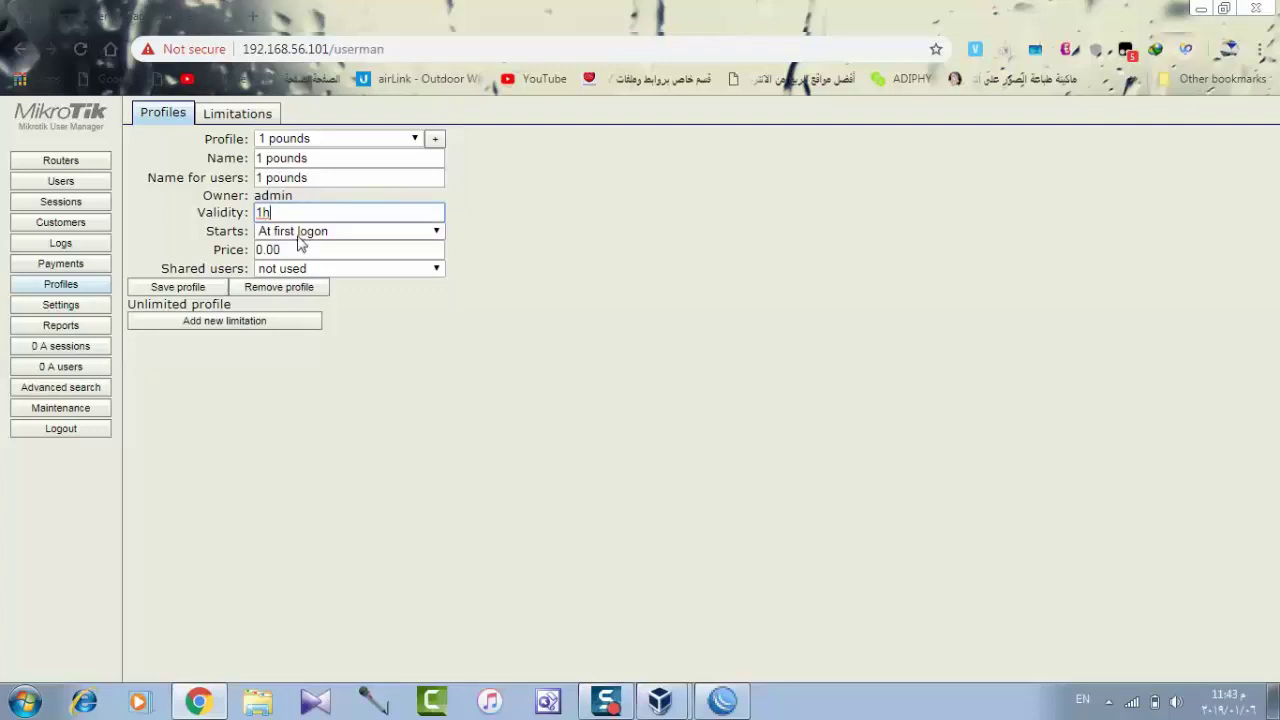
pyautogui.click(322, 234)
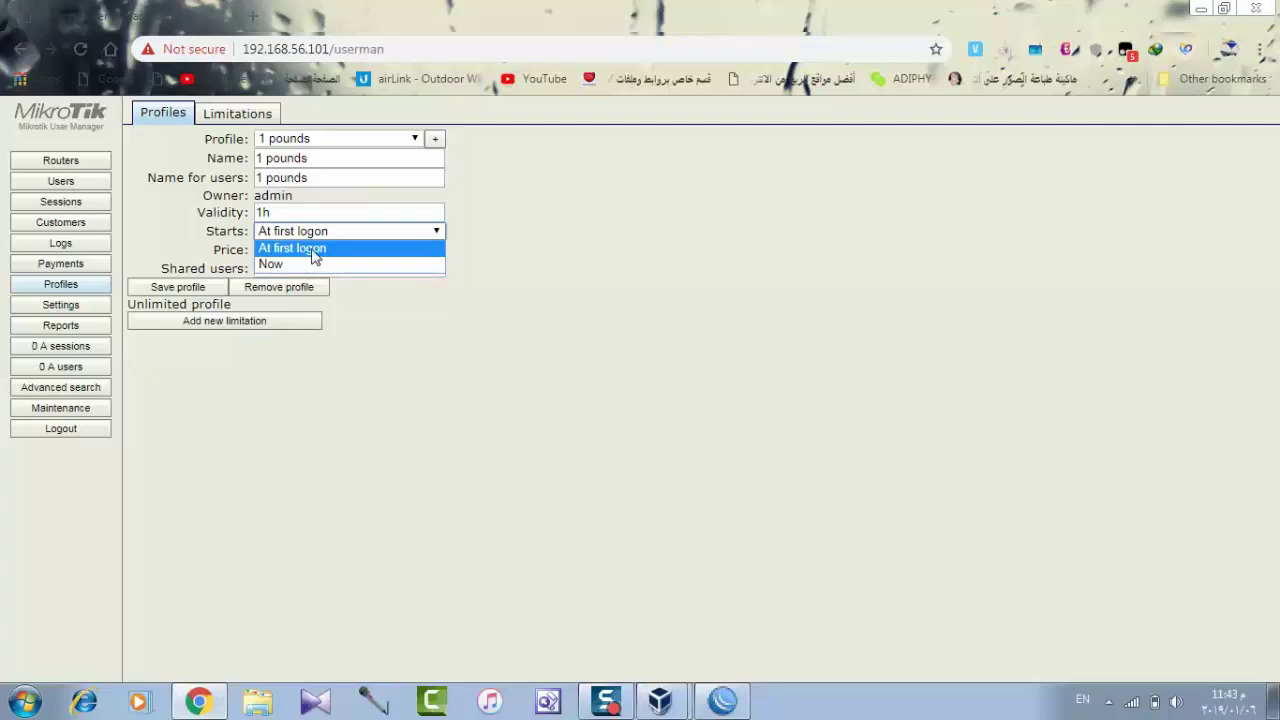
pyautogui.click(312, 250)
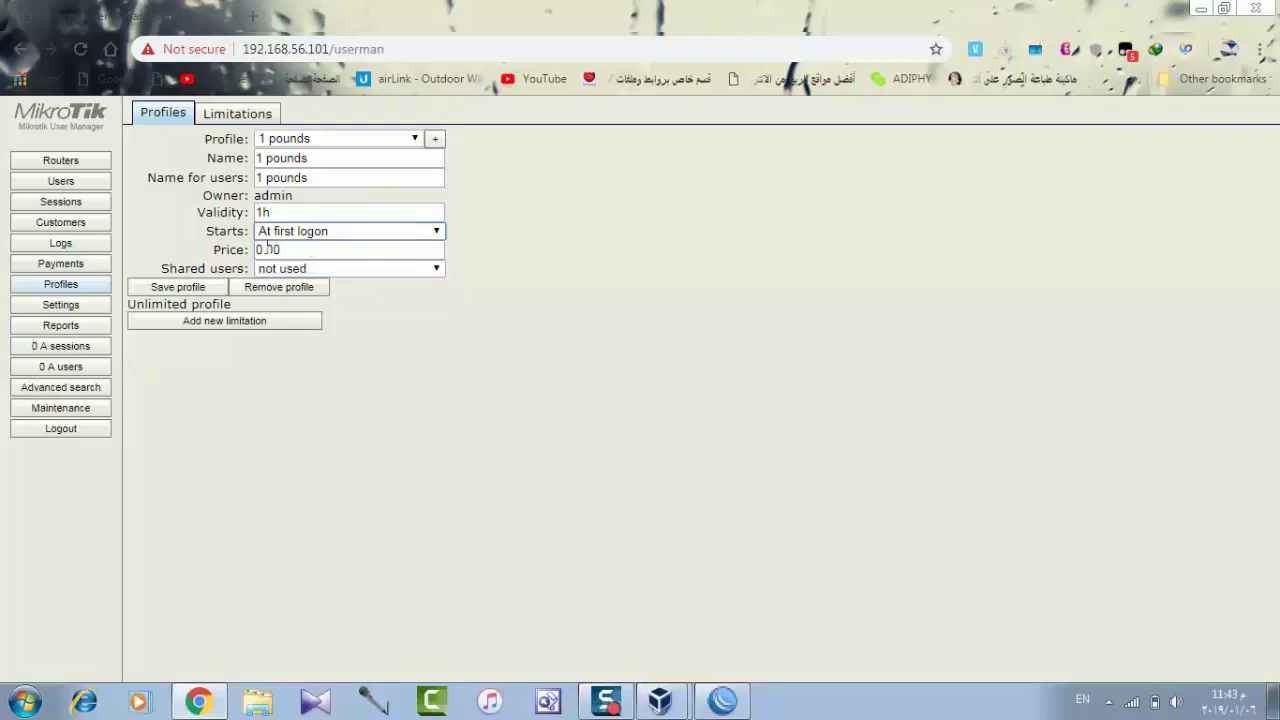
# Set the profile price to 1.00 and begin adding a new limitation.
pyautogui.click(259, 250)
pyautogui.moveTo(259, 250); pyautogui.dragTo(255, 251)
pyautogui.moveTo(669, 706)
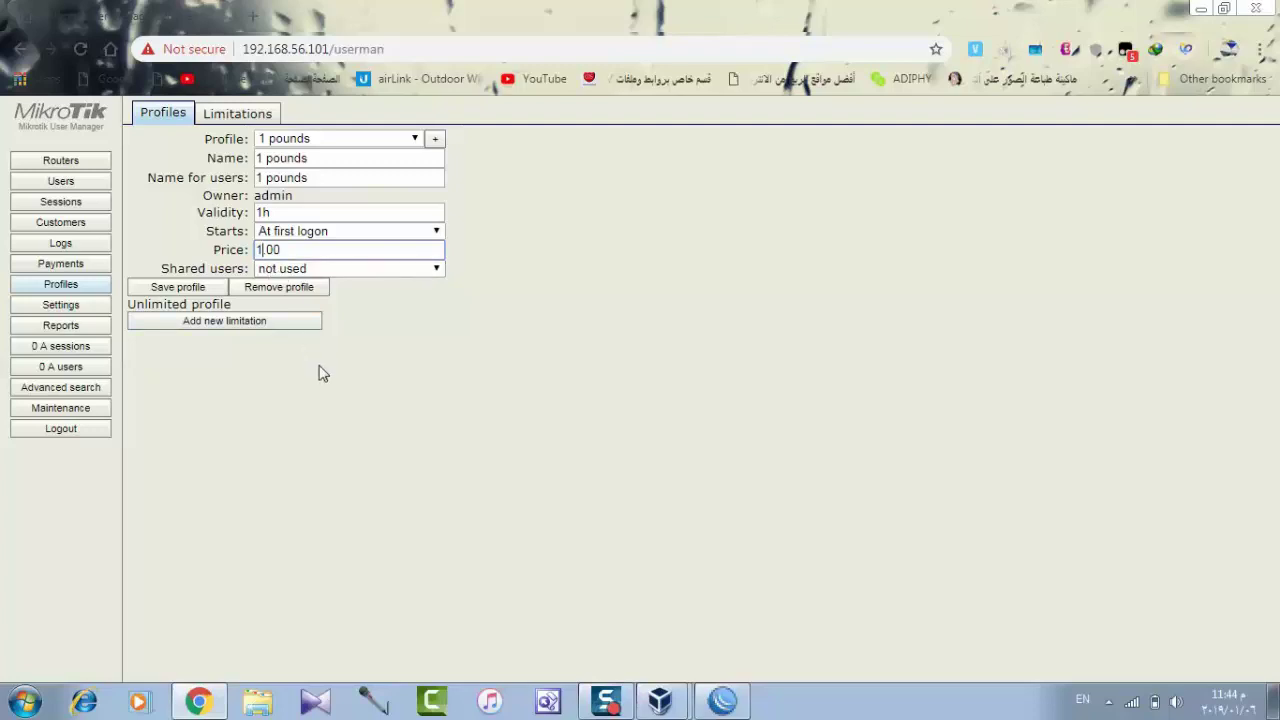
pyautogui.click(258, 337)
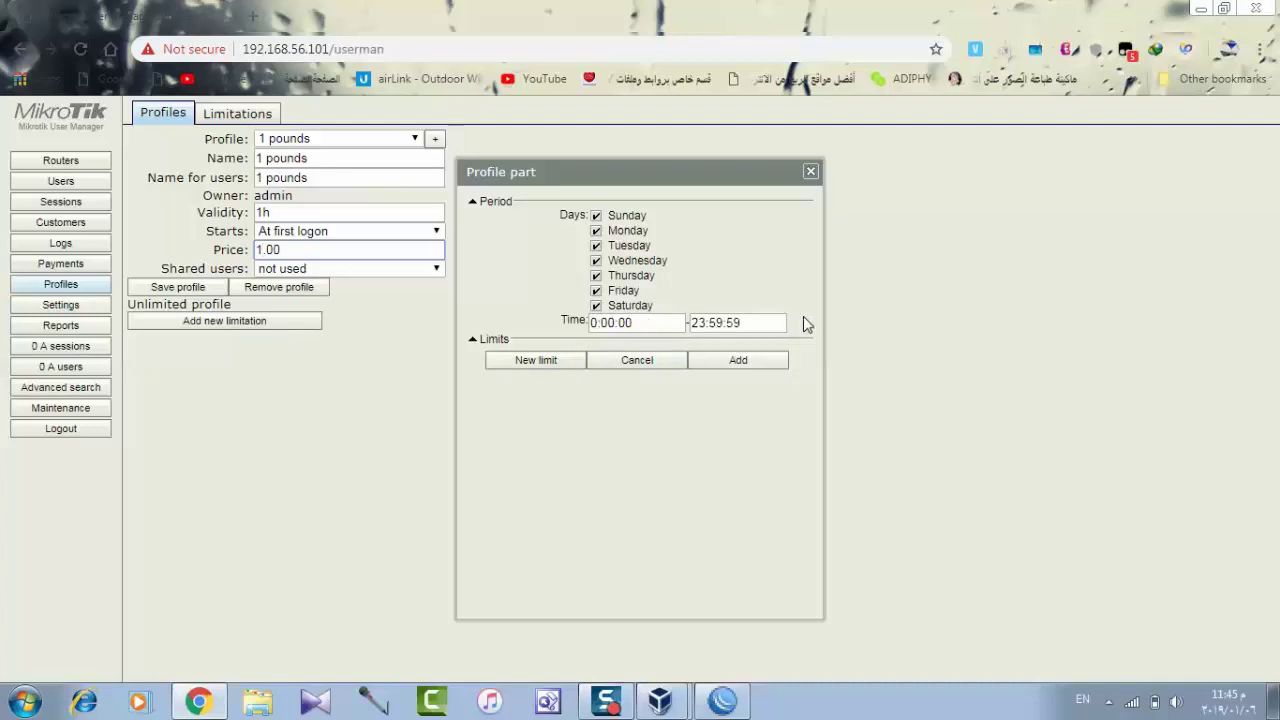
# Create a new limit and name it '1pounds'.
pyautogui.click(536, 360)
pyautogui.click(636, 172)
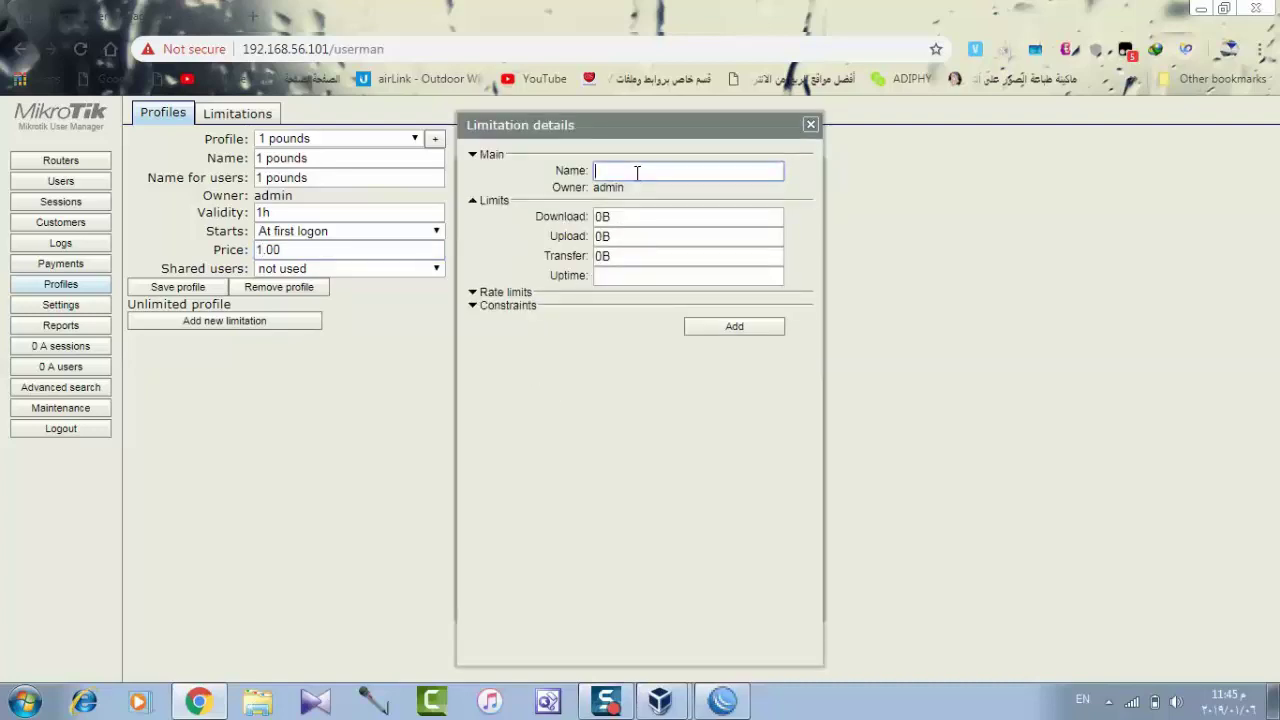
pyautogui.write('1ponds')
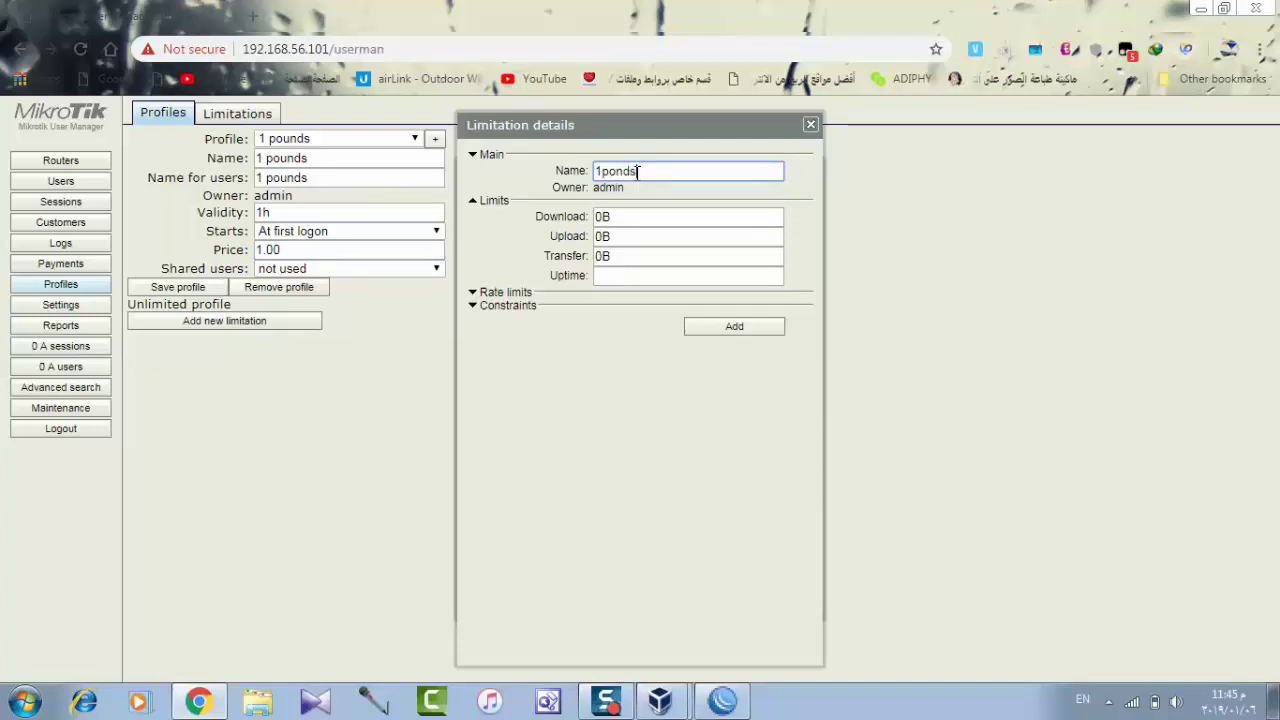
pyautogui.click(624, 171)
pyautogui.write('u')
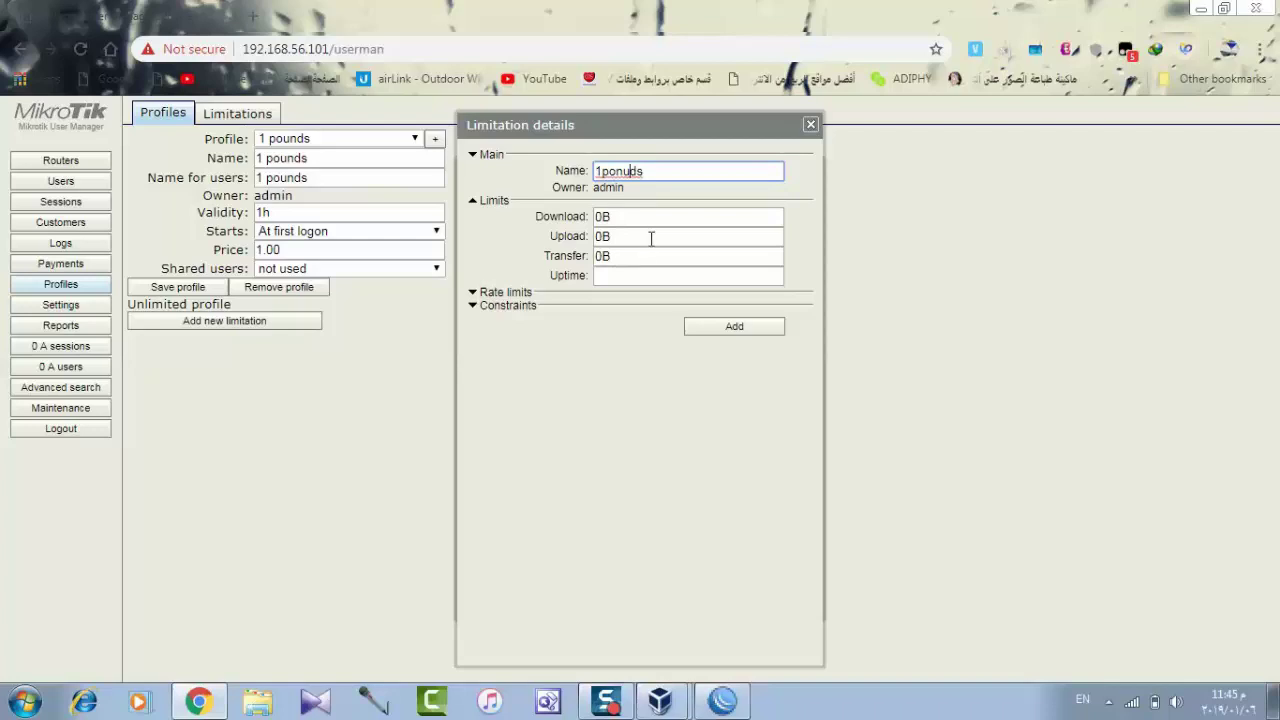
pyautogui.press('BackSpace')
pyautogui.press('BackSpace')
pyautogui.write('un')
# Give the limit 1h uptime and Rx 256k / Tx 512k rate limits, then save the profile.
pyautogui.click(627, 276)
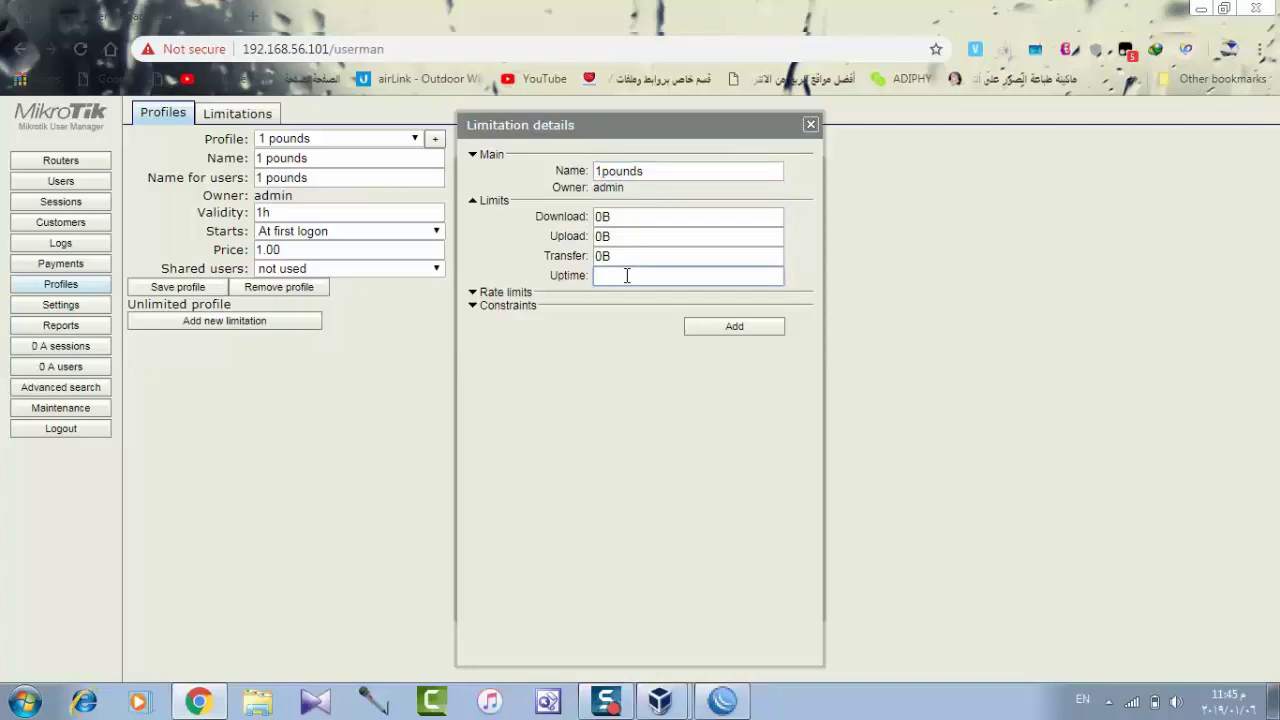
pyautogui.write('1h')
pyautogui.click(548, 294)
pyautogui.click(634, 312)
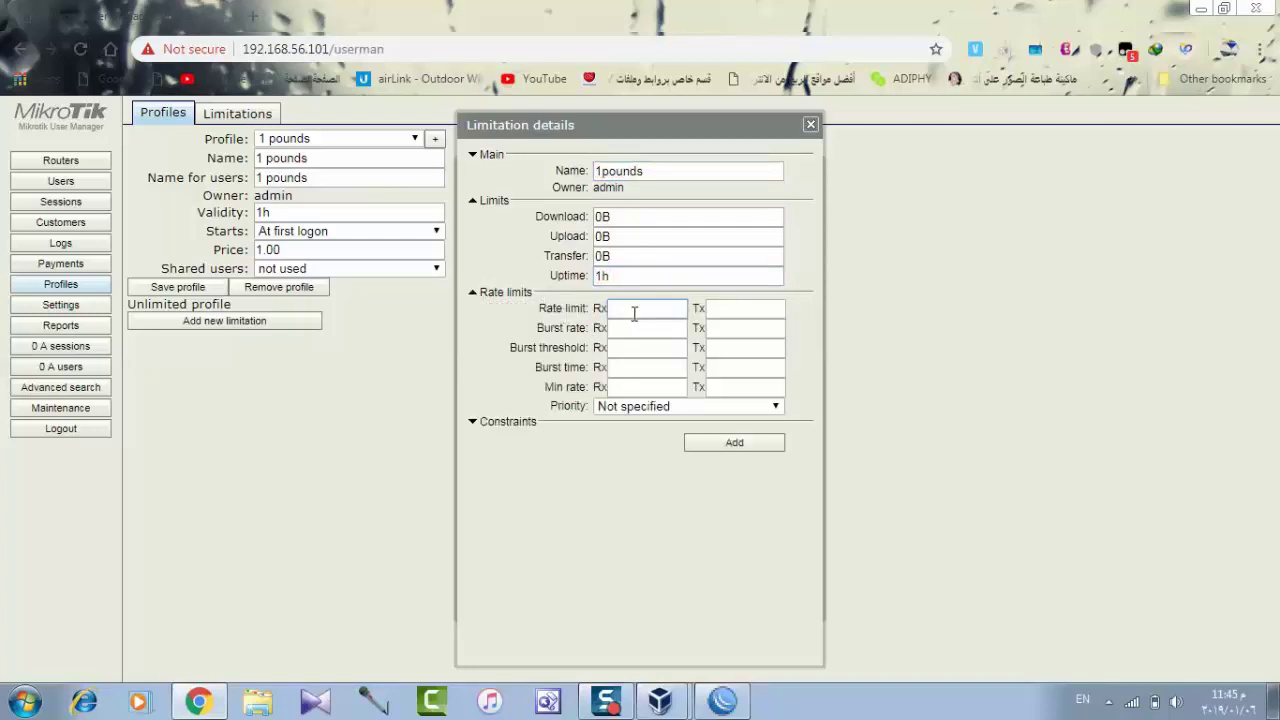
pyautogui.write('256k')
pyautogui.click(742, 310)
pyautogui.write('512')
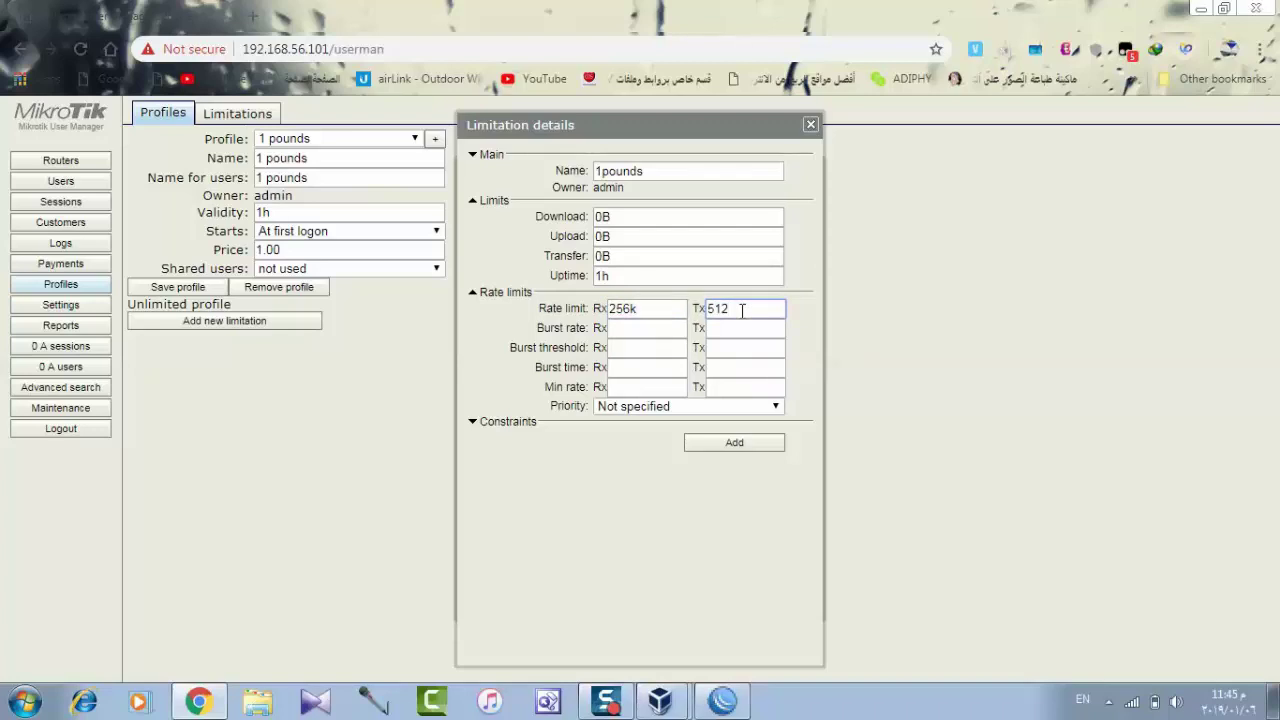
pyautogui.write('k')
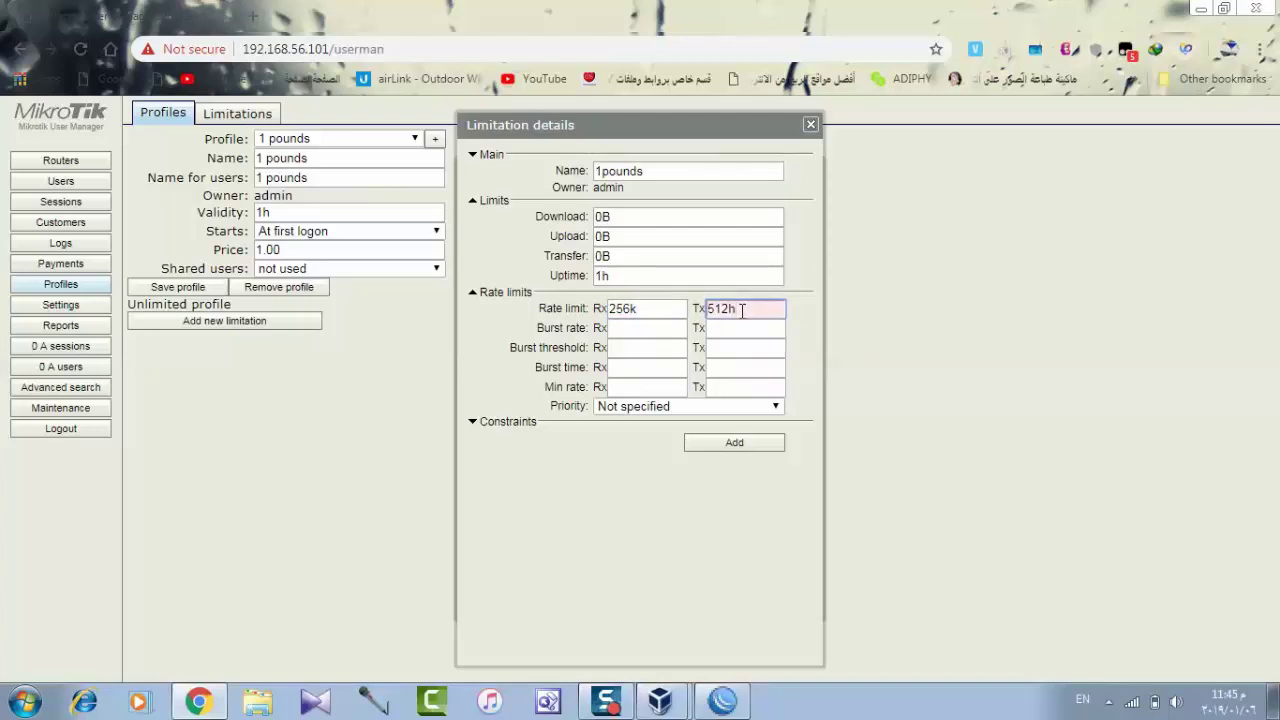
pyautogui.click(746, 443)
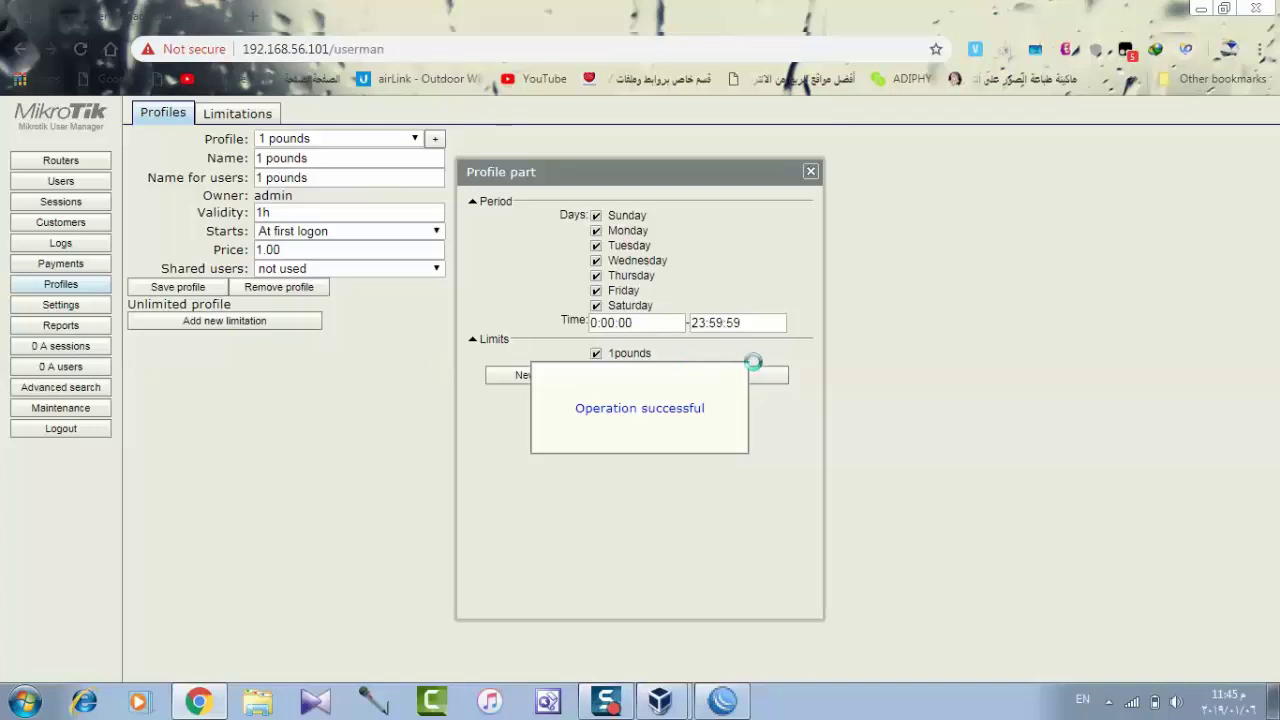
pyautogui.click(760, 377)
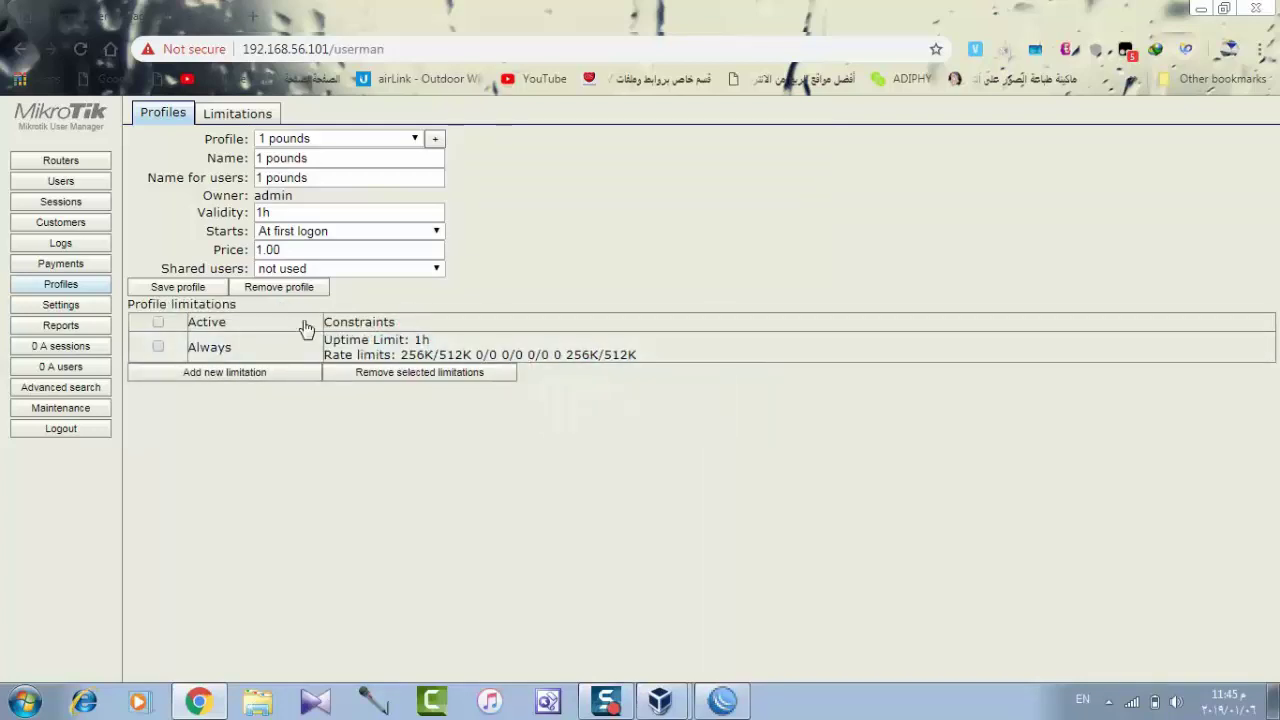
pyautogui.click(192, 287)
# Open the Users list and cancel an attempt to add a single user.
pyautogui.click(61, 181)
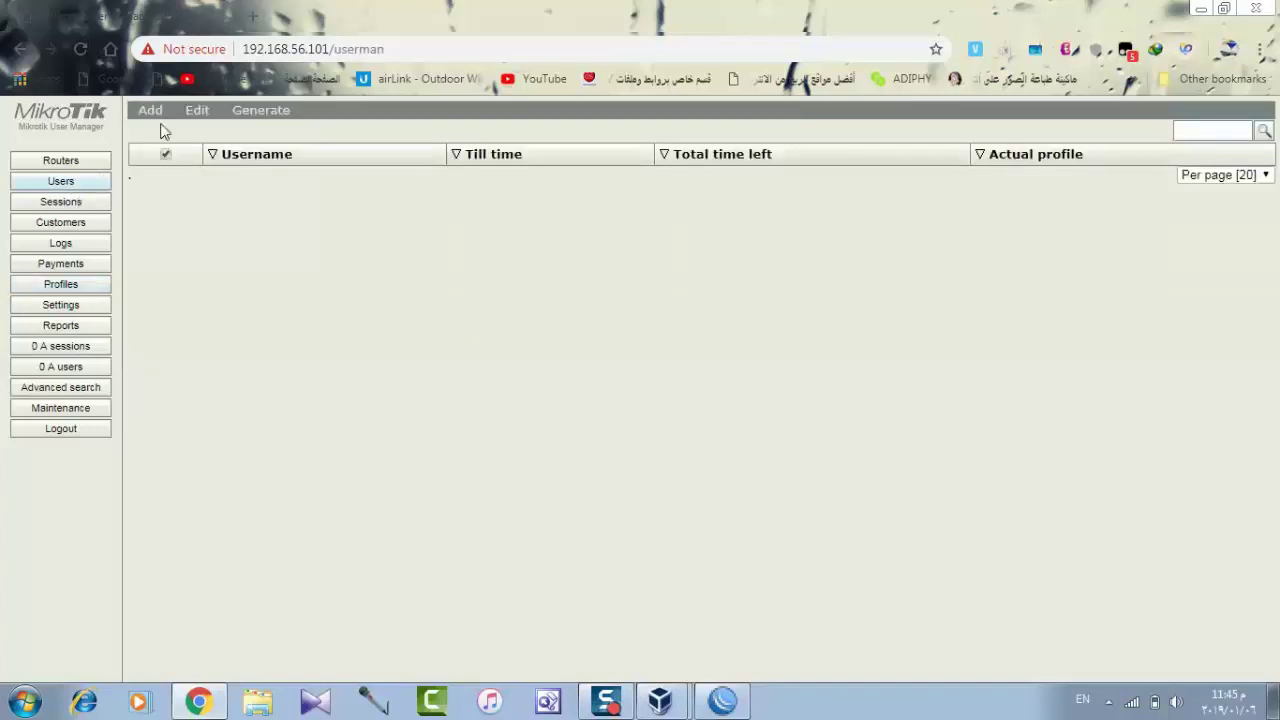
pyautogui.click(150, 110)
pyautogui.click(160, 134)
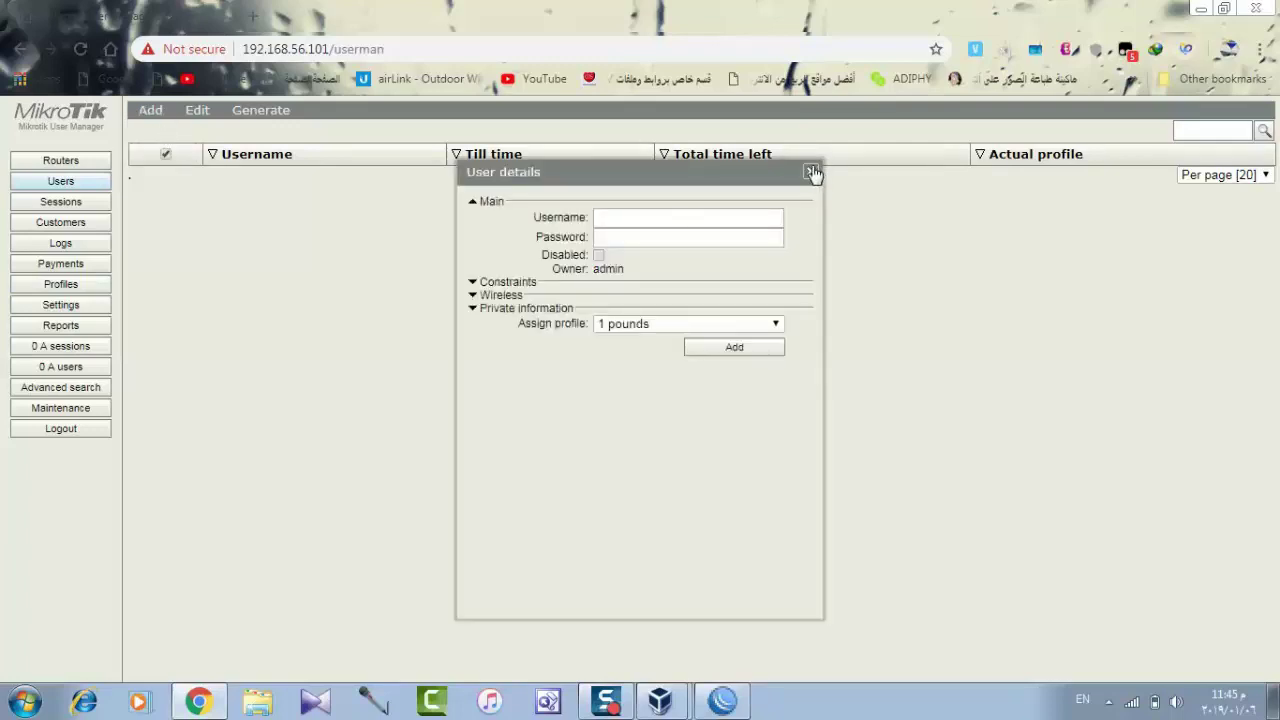
pyautogui.click(810, 172)
# Start batch user generation and set the number of users to 5.
pyautogui.click(150, 112)
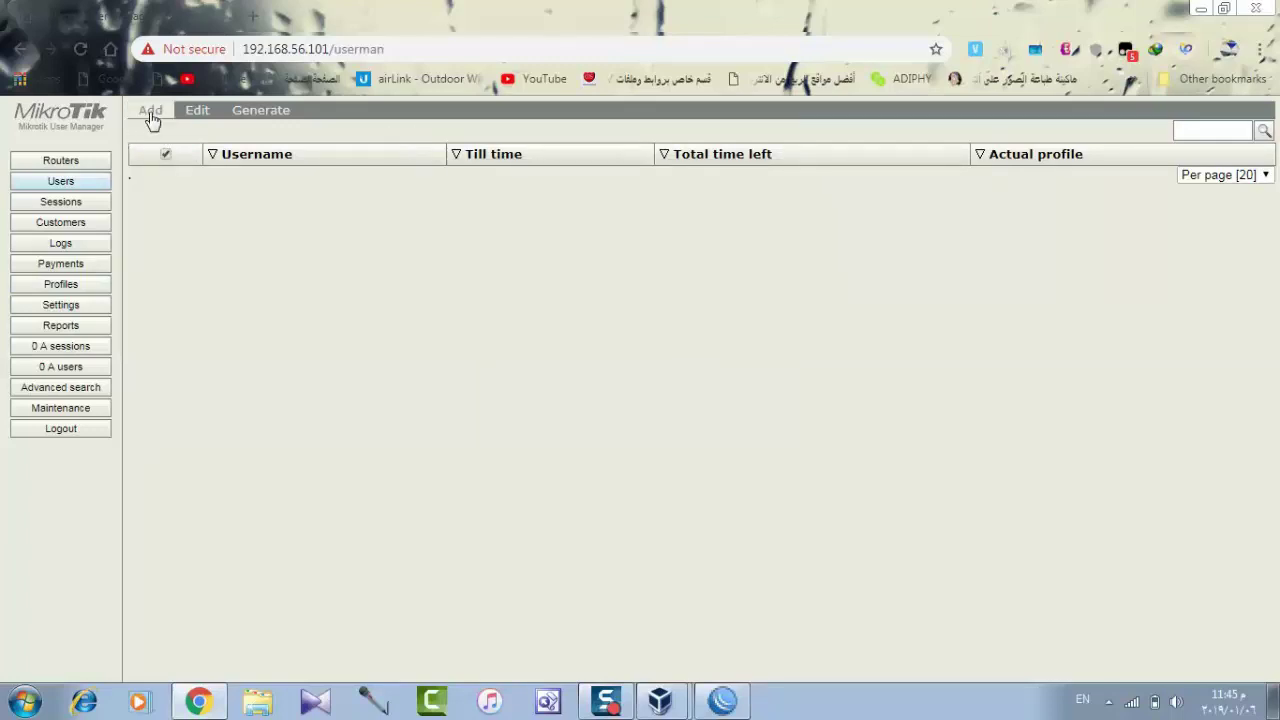
pyautogui.click(160, 147)
pyautogui.click(640, 224)
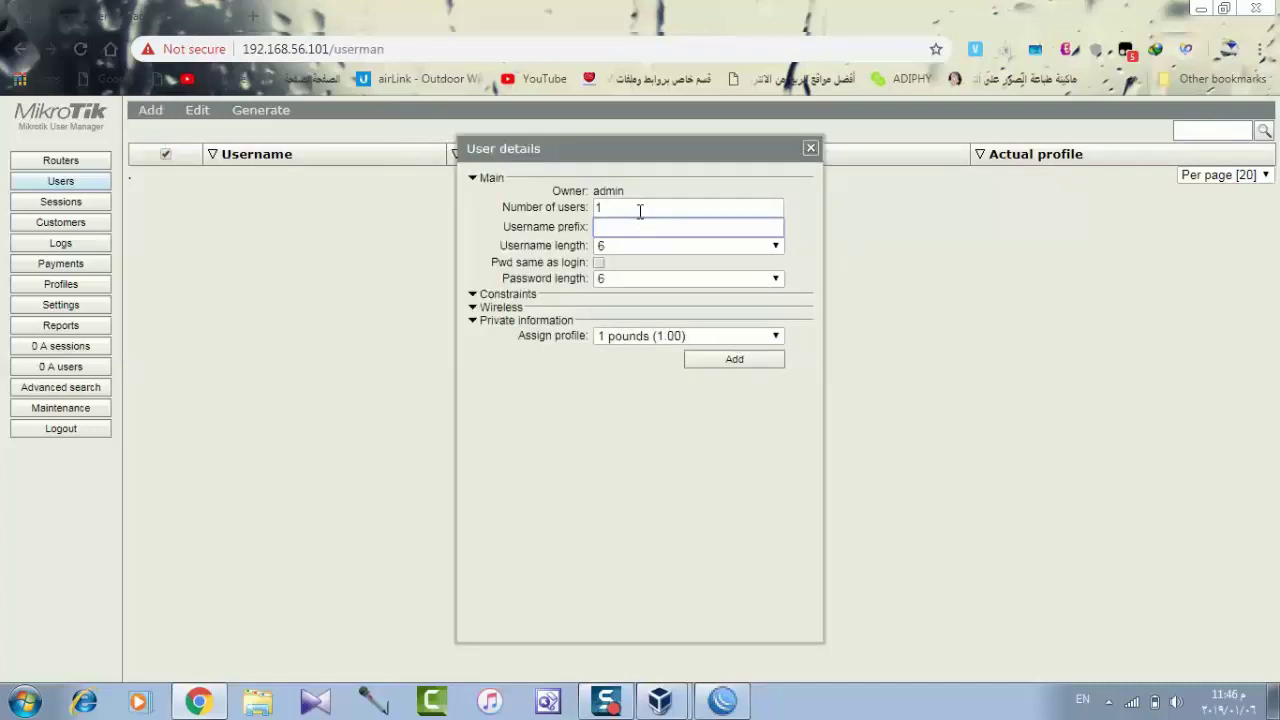
pyautogui.doubleClick(640, 208)
pyautogui.write('10')
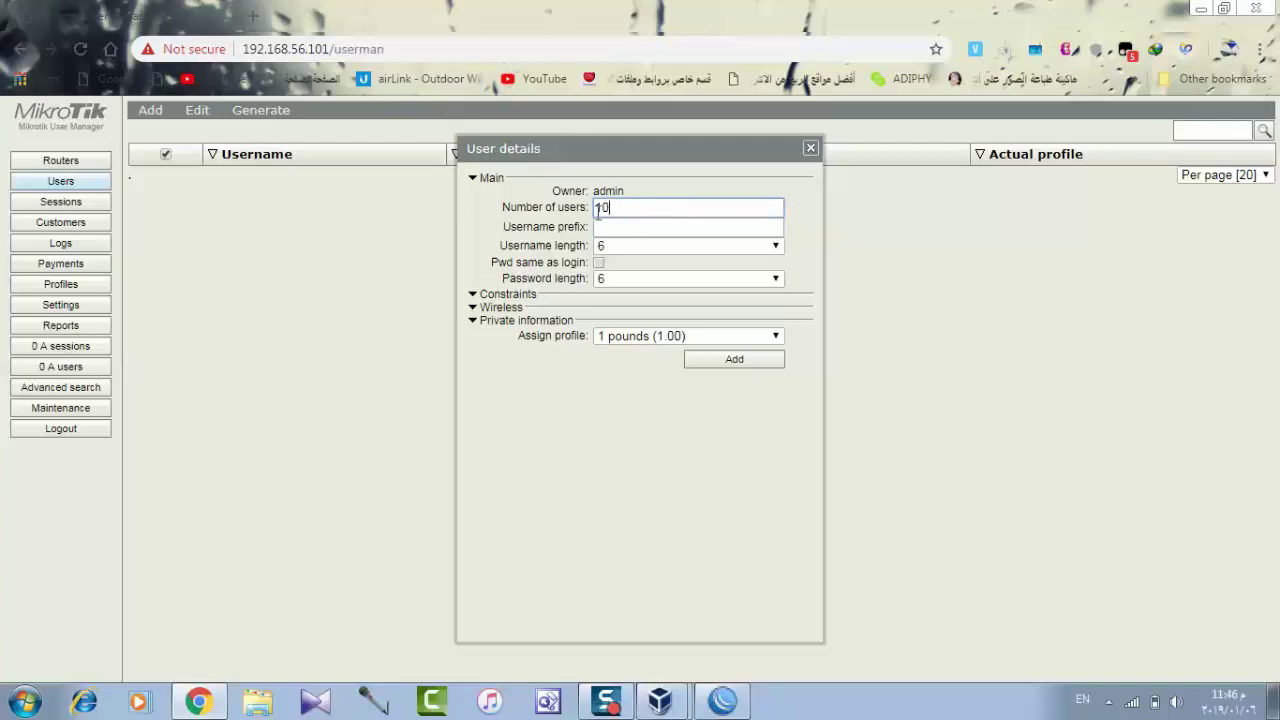
pyautogui.doubleClick(597, 208)
pyautogui.write('5')
# Set username and password length to 3 and generate the five users.
pyautogui.click(630, 248)
pyautogui.click(626, 262)
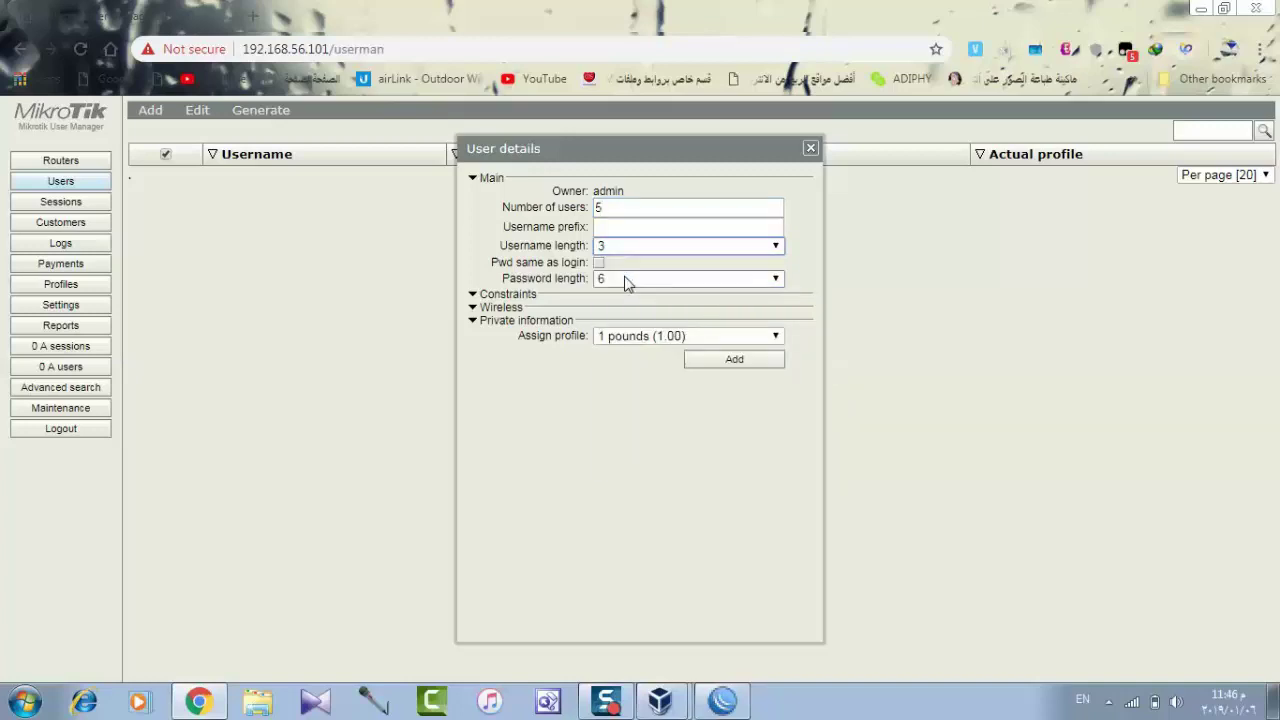
pyautogui.click(626, 281)
pyautogui.click(628, 295)
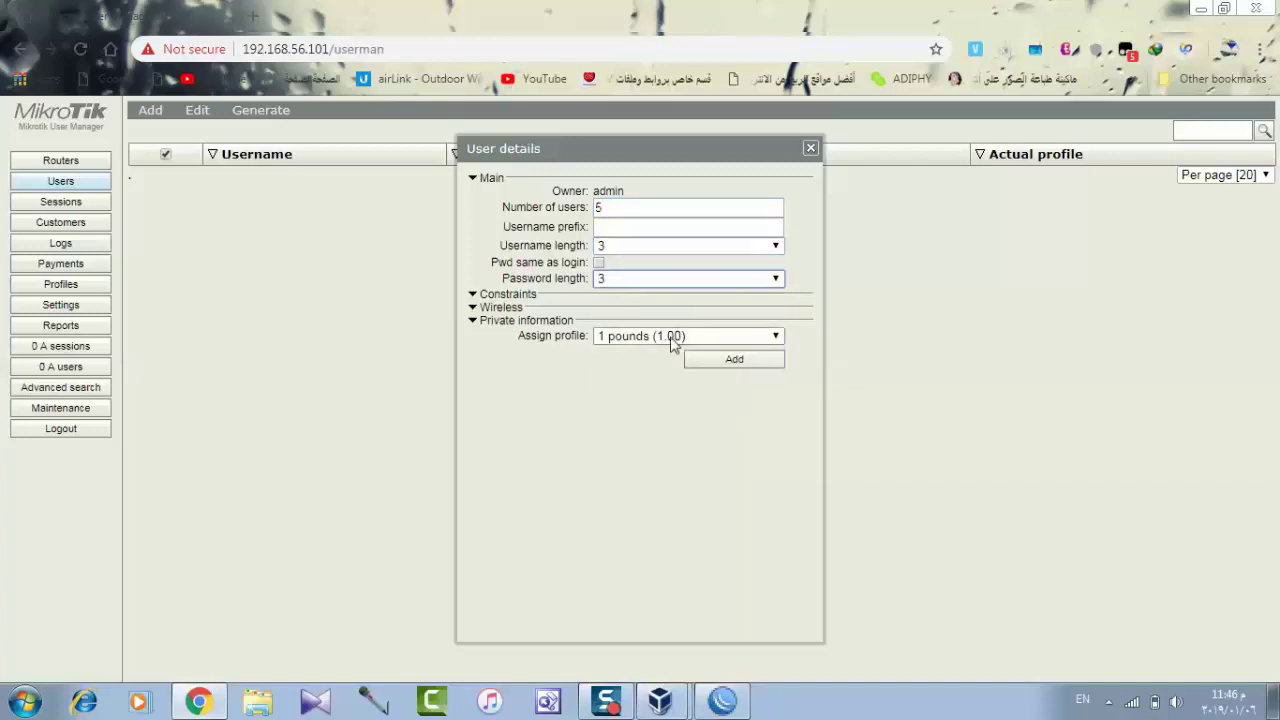
pyautogui.click(722, 365)
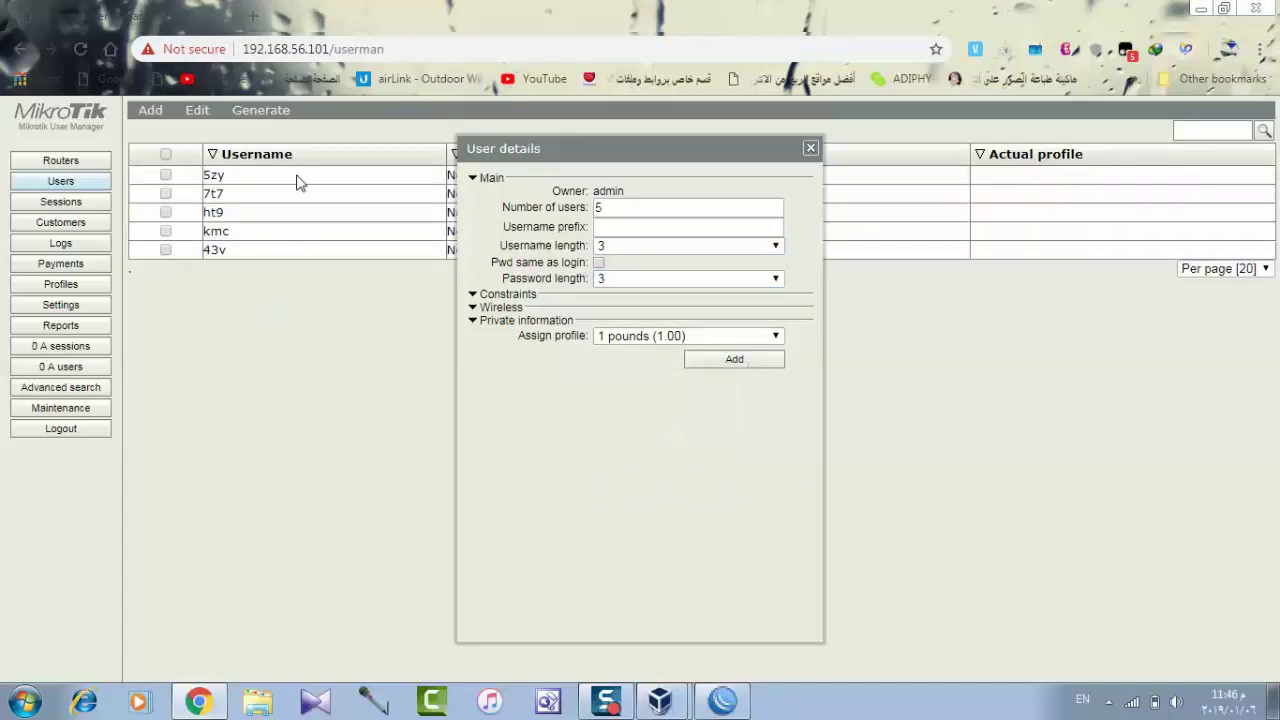
pyautogui.click(810, 148)
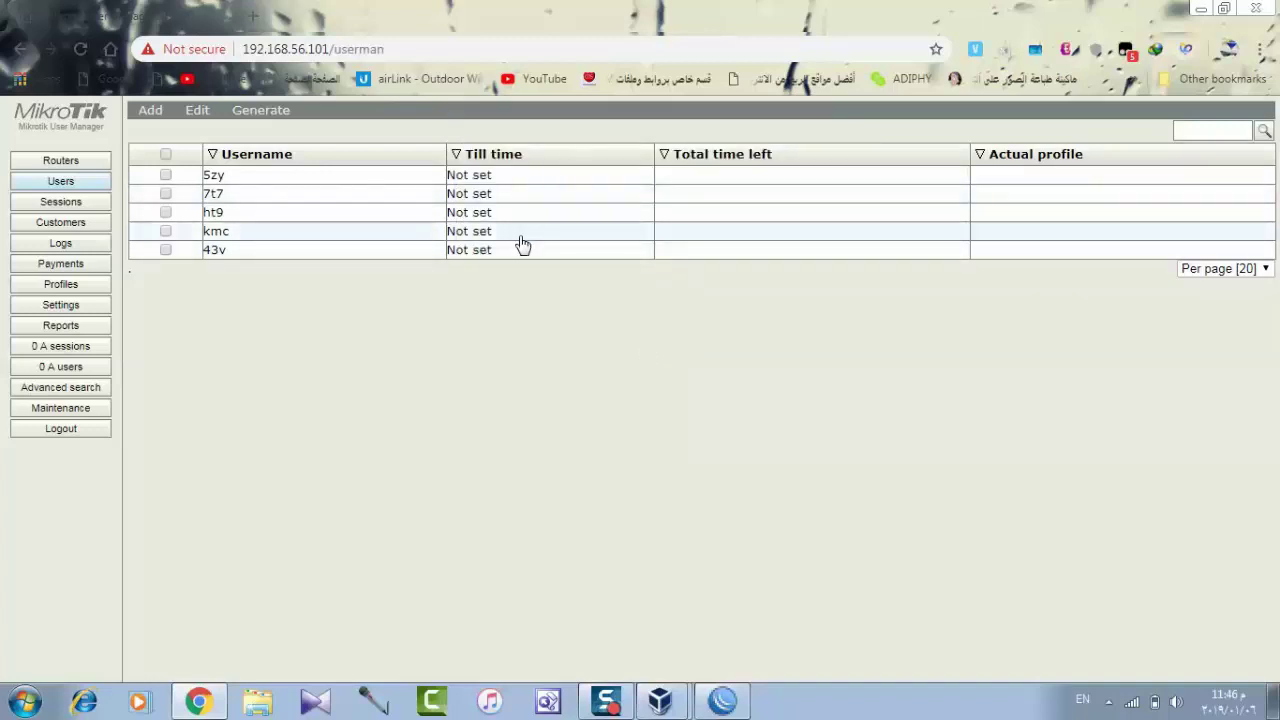
# Toggle the selection of all users, then view user ht9's details and close them.
pyautogui.click(166, 155)
pyautogui.click(166, 155)
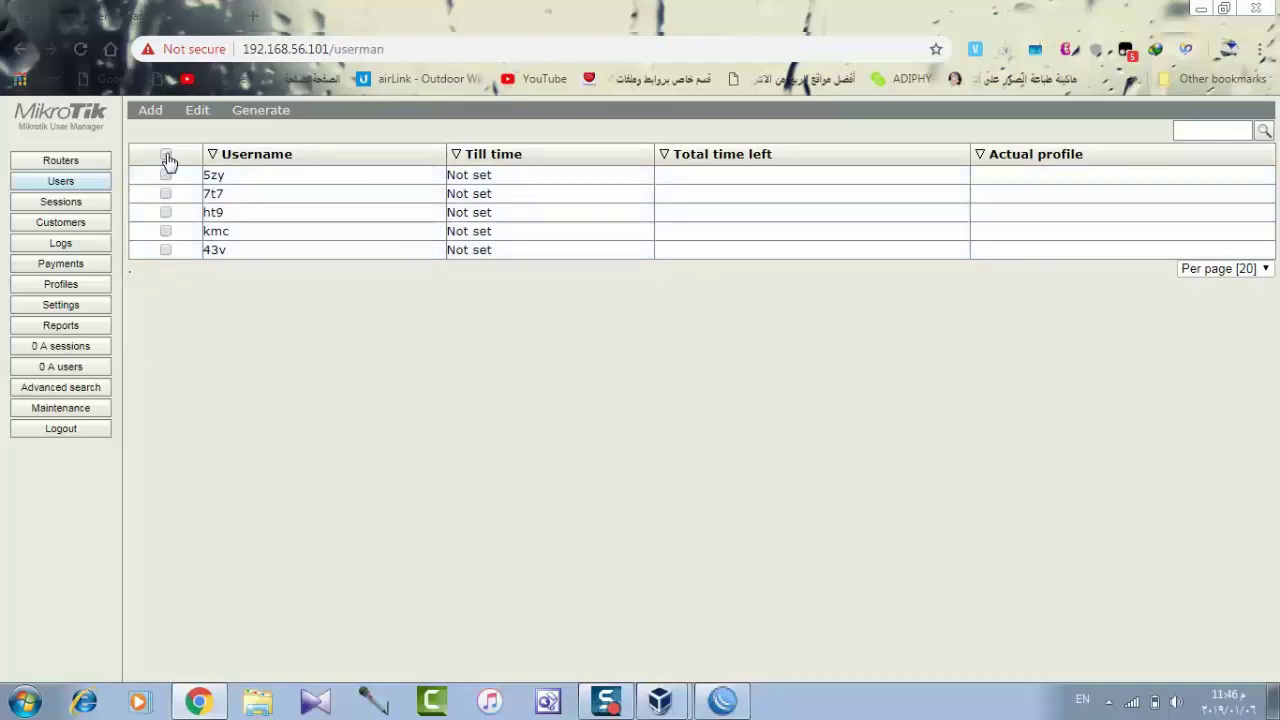
pyautogui.click(166, 155)
pyautogui.click(166, 155)
pyautogui.click(62, 305)
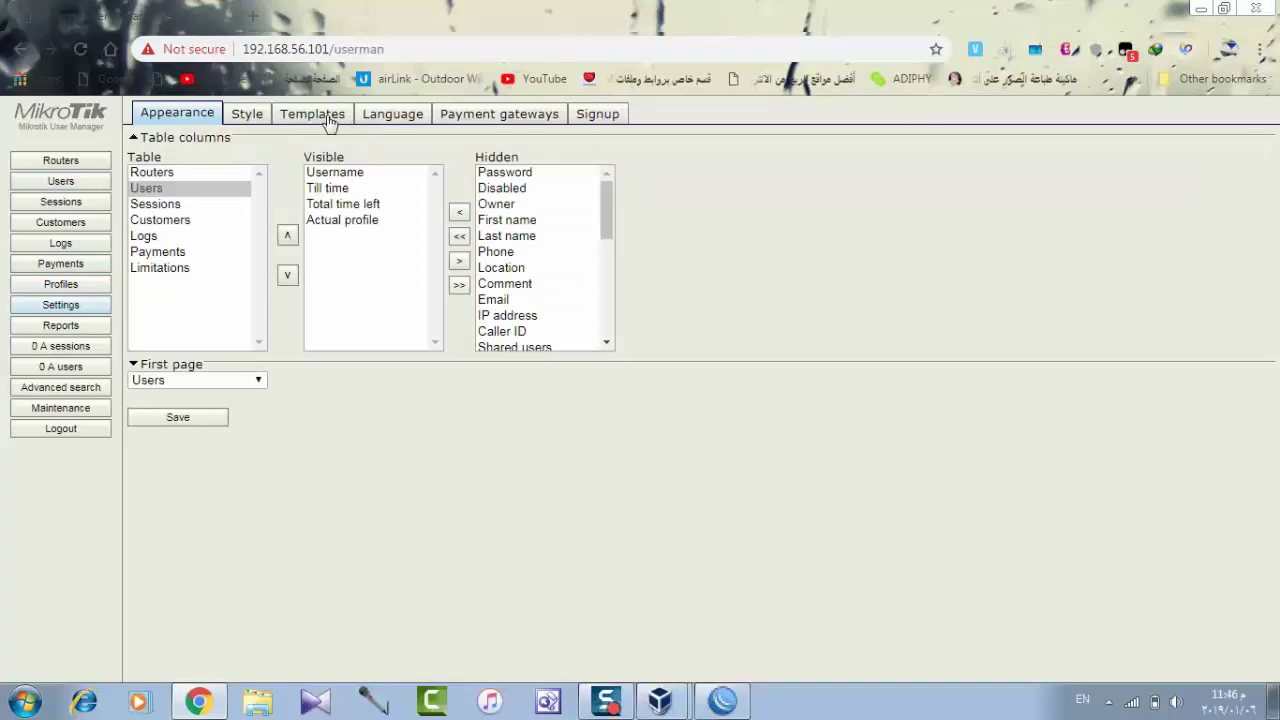
pyautogui.click(75, 181)
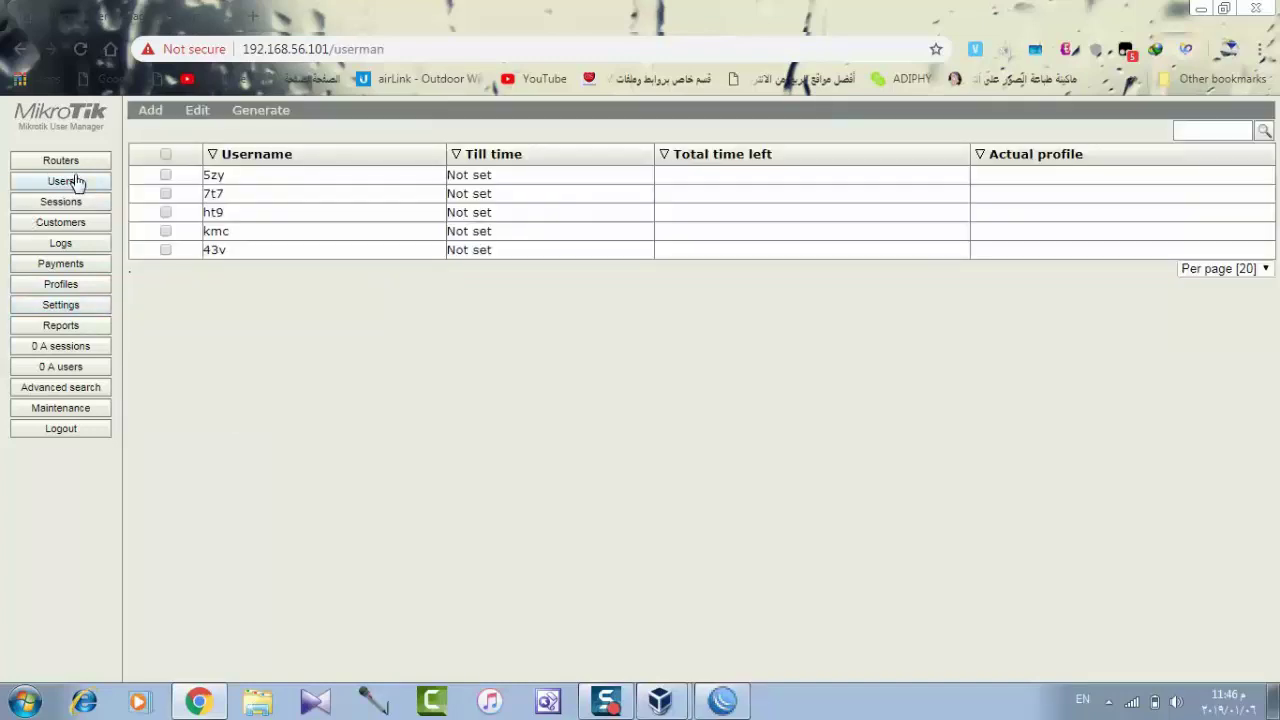
pyautogui.click(360, 215)
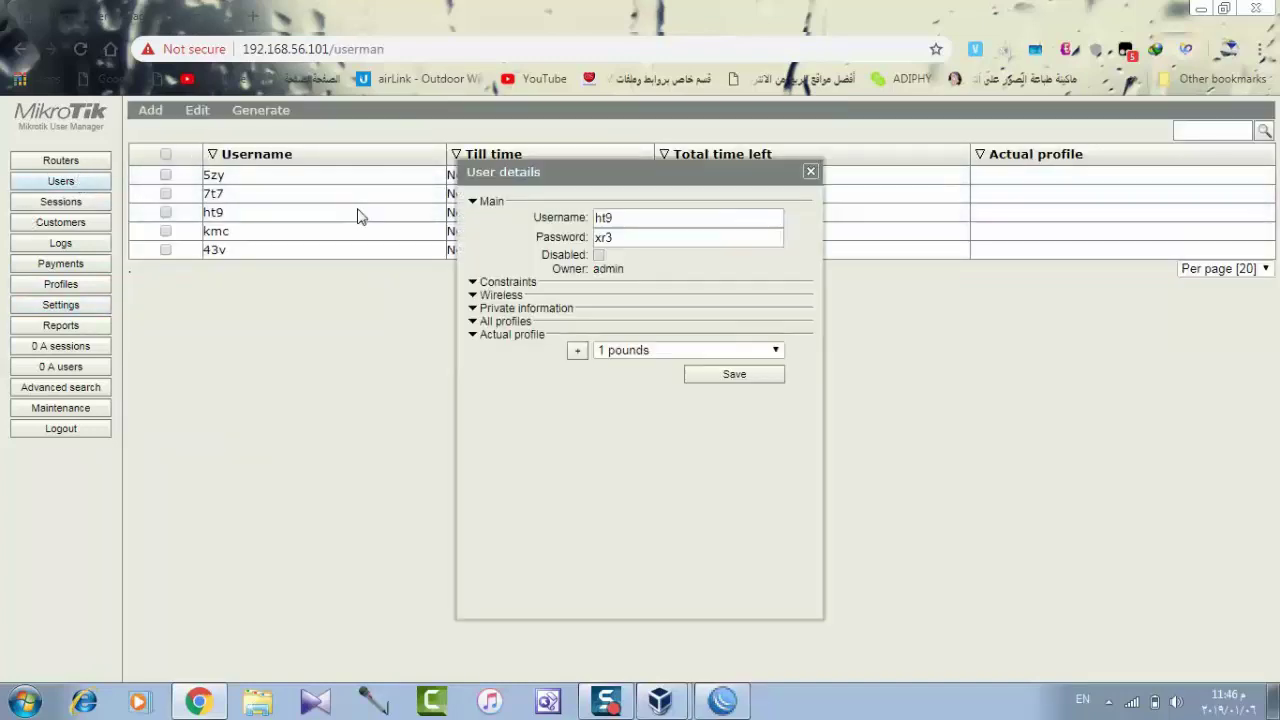
pyautogui.click(810, 174)
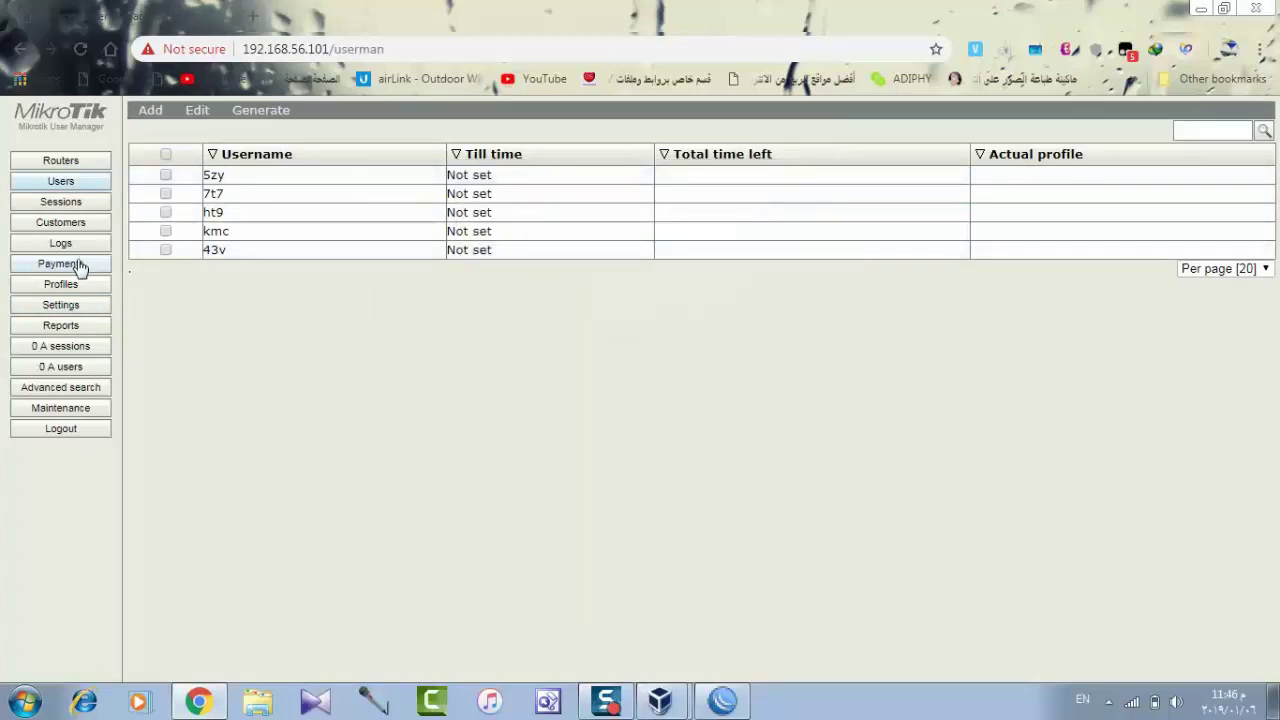
# Create a new profile named '30 day', correcting the mistyped name.
pyautogui.click(60, 284)
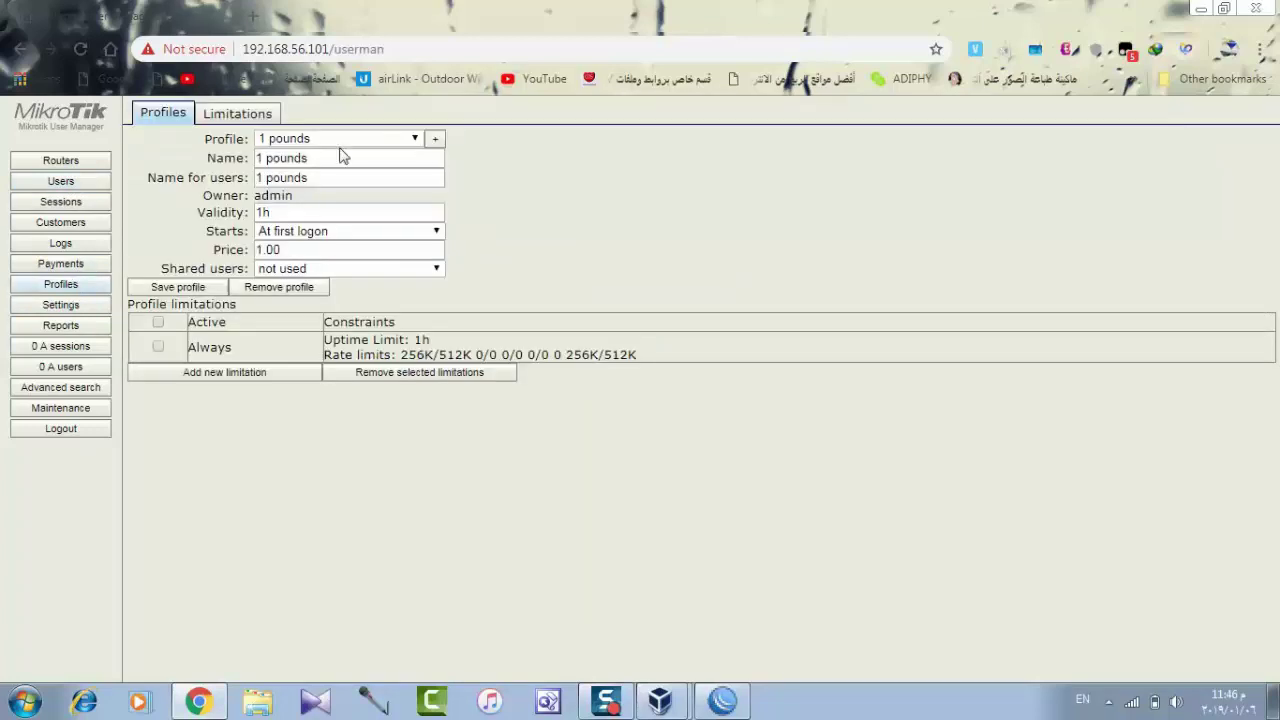
pyautogui.click(436, 139)
pyautogui.click(583, 379)
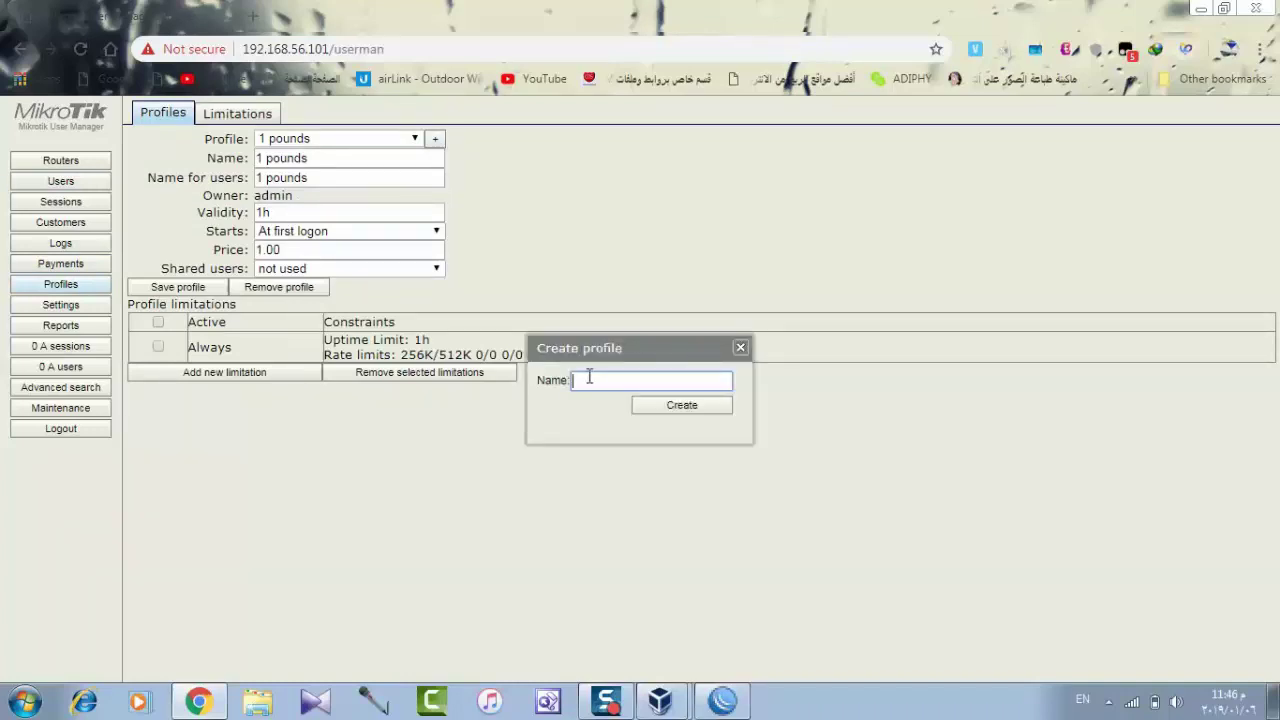
pyautogui.write('360')
pyautogui.write(' dauy')
pyautogui.press('BackSpace')
pyautogui.press('BackSpace')
pyautogui.write('y')
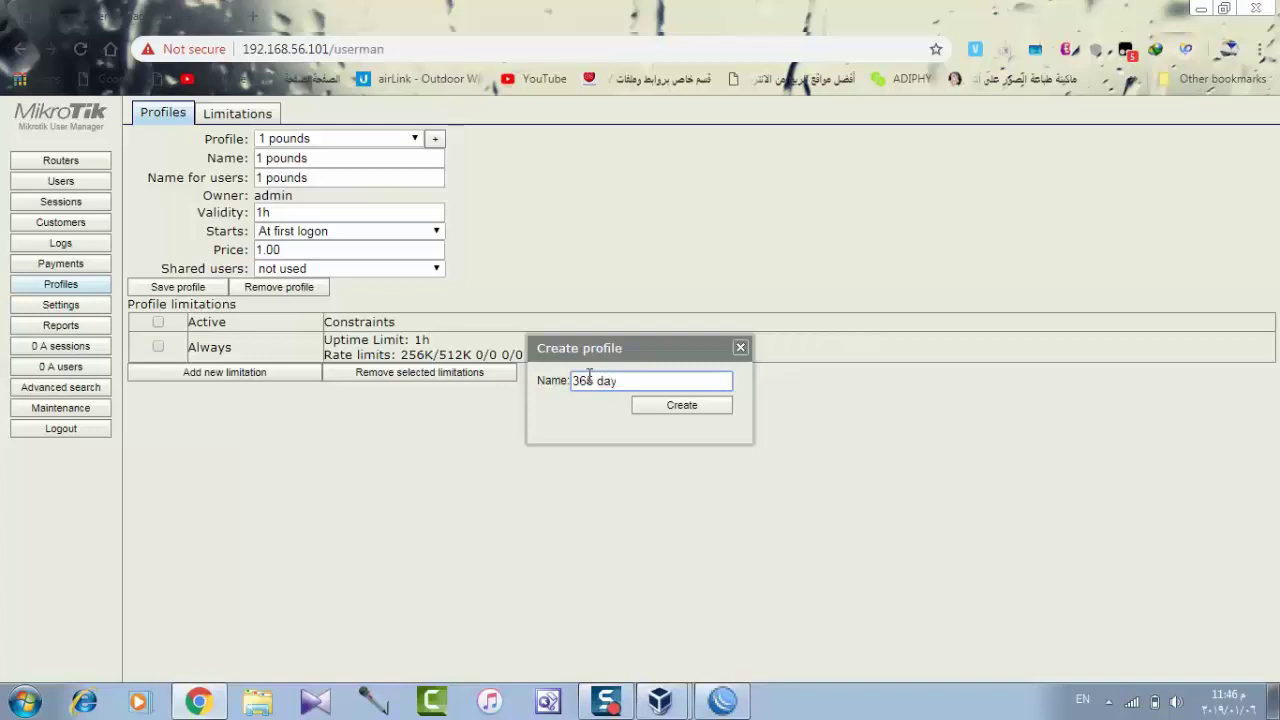
pyautogui.press('BackSpace')
pyautogui.press('BackSpace')
pyautogui.press('BackSpace')
pyautogui.press('BackSpace')
pyautogui.press('BackSpace')
pyautogui.click(645, 422)
pyautogui.click(680, 406)
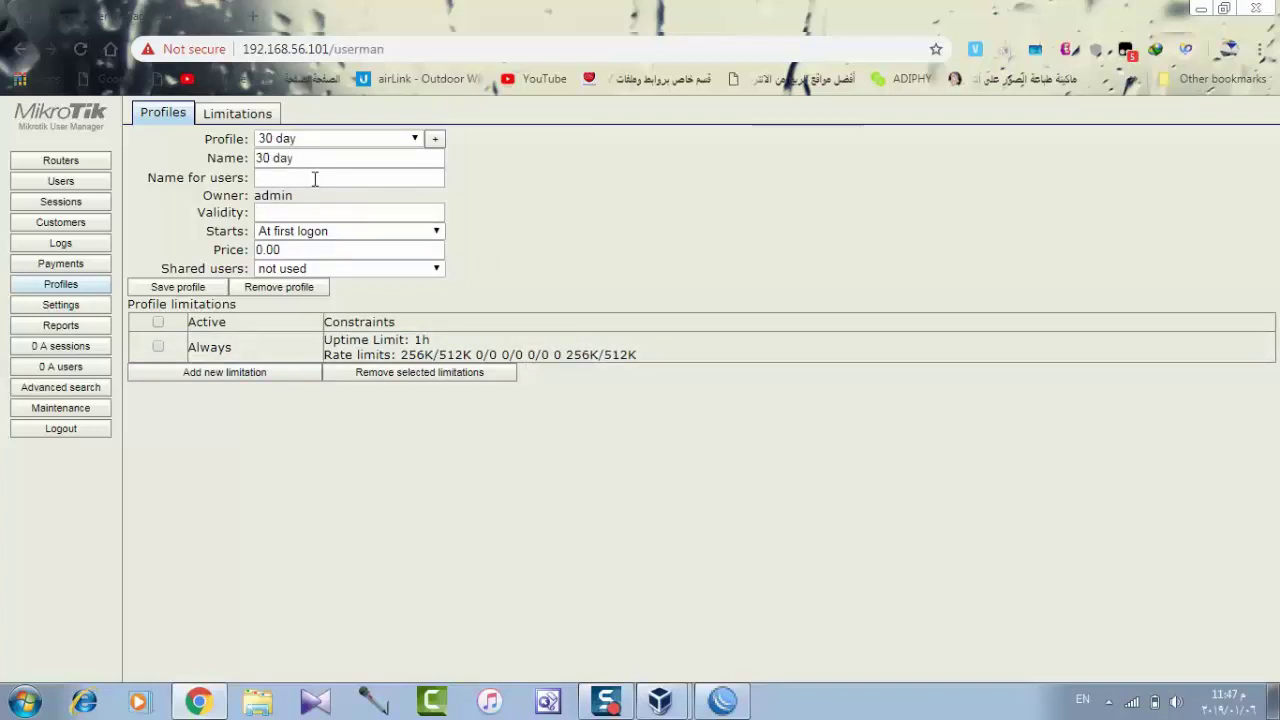
# Copy '30 day' into Name for users and enter 30d as the validity.
pyautogui.click(314, 178)
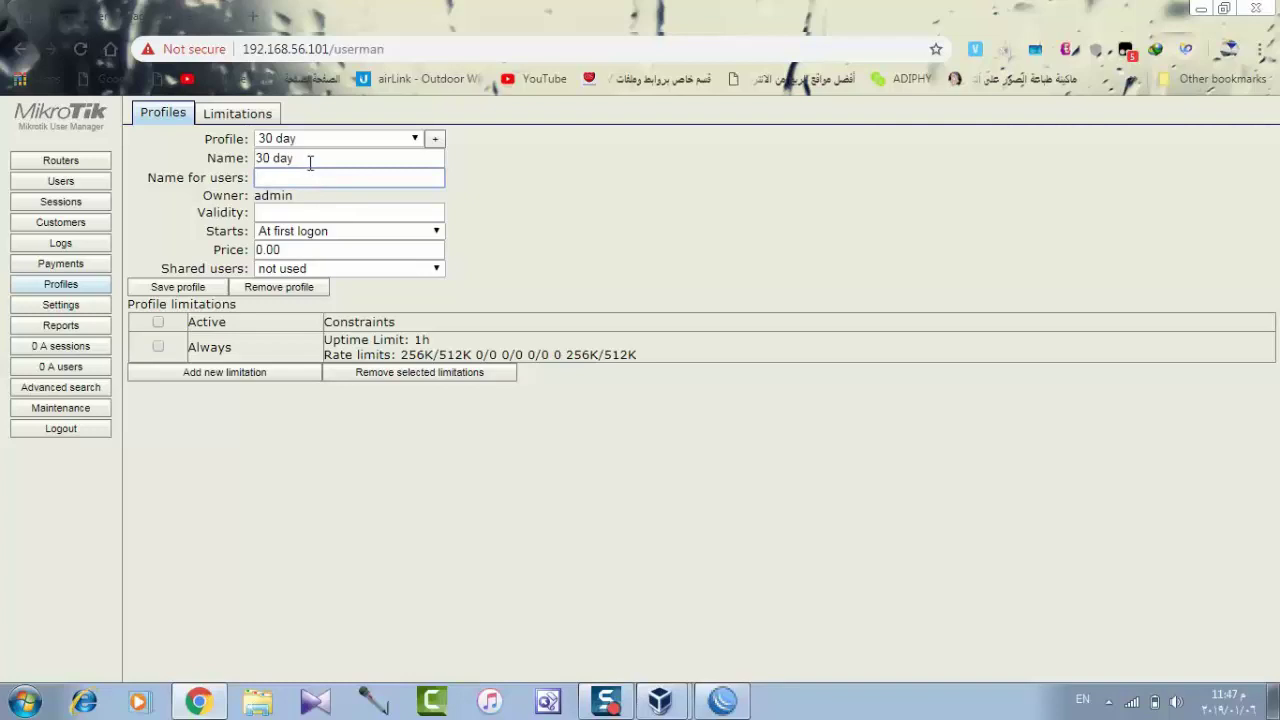
pyautogui.moveTo(309, 159); pyautogui.dragTo(240, 153)
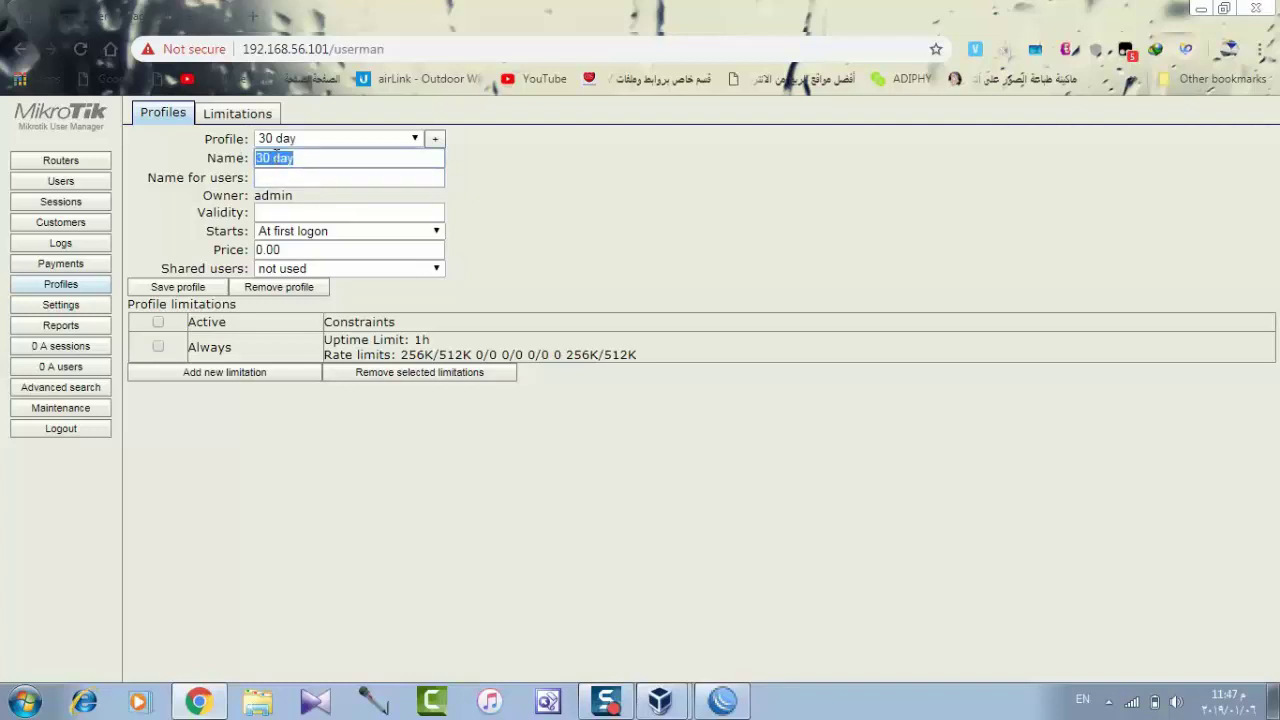
pyautogui.rightClick(272, 154)
pyautogui.click(300, 194)
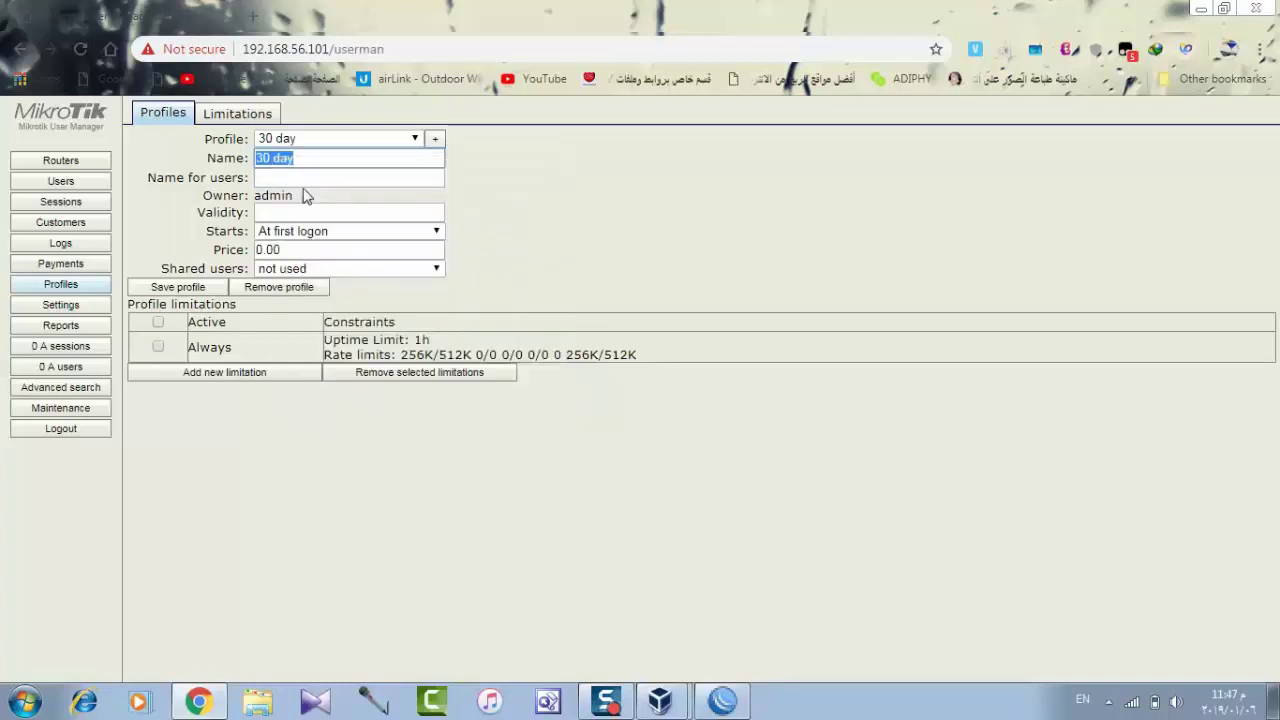
pyautogui.click(294, 180)
pyautogui.rightClick(294, 180)
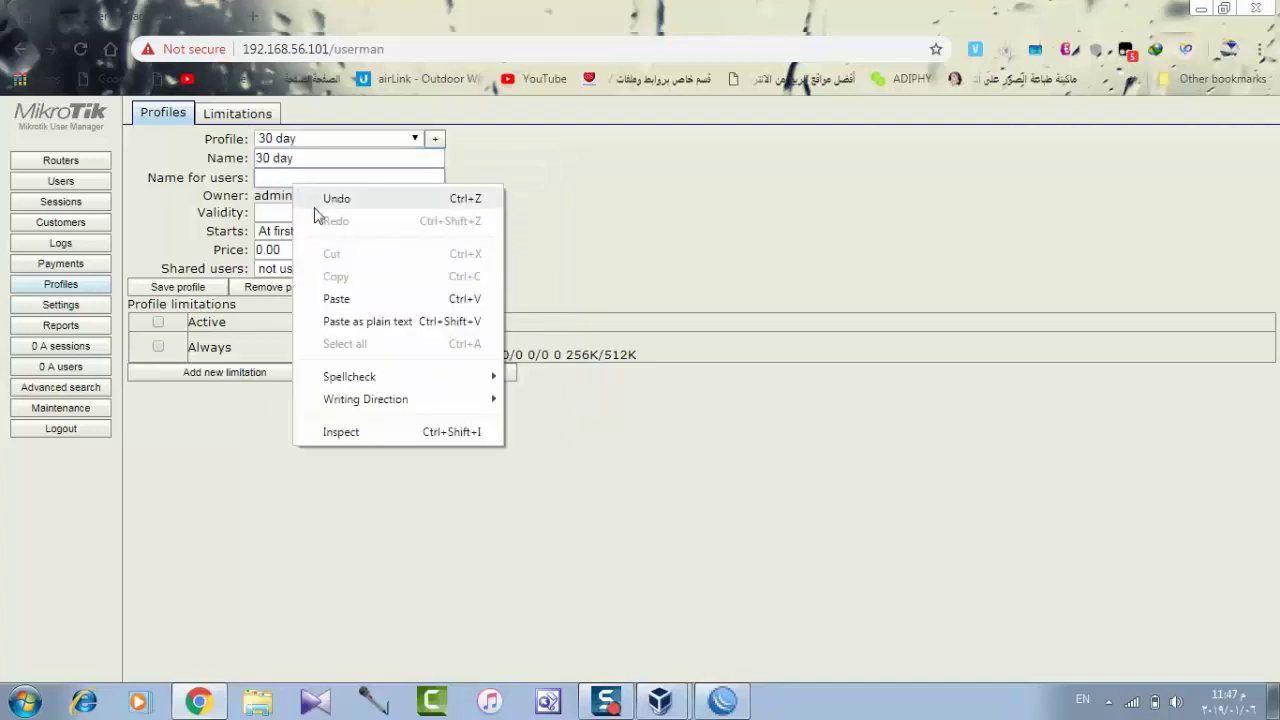
pyautogui.click(343, 301)
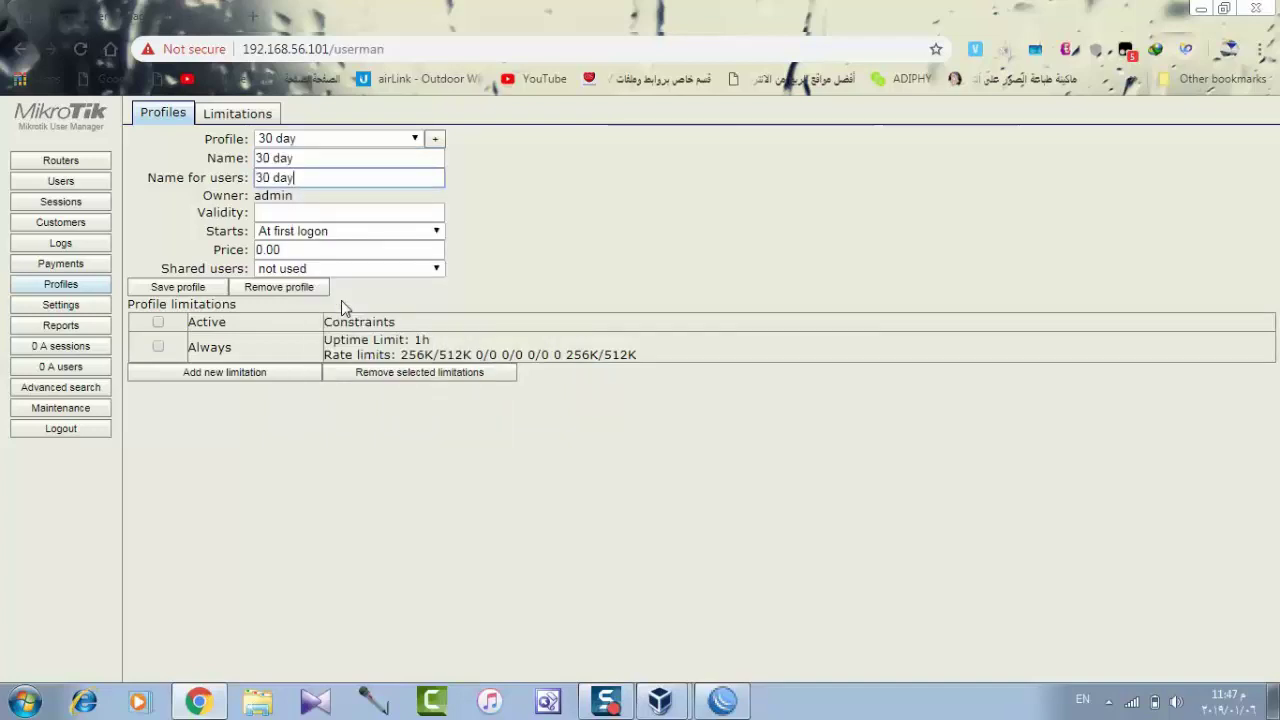
pyautogui.click(302, 212)
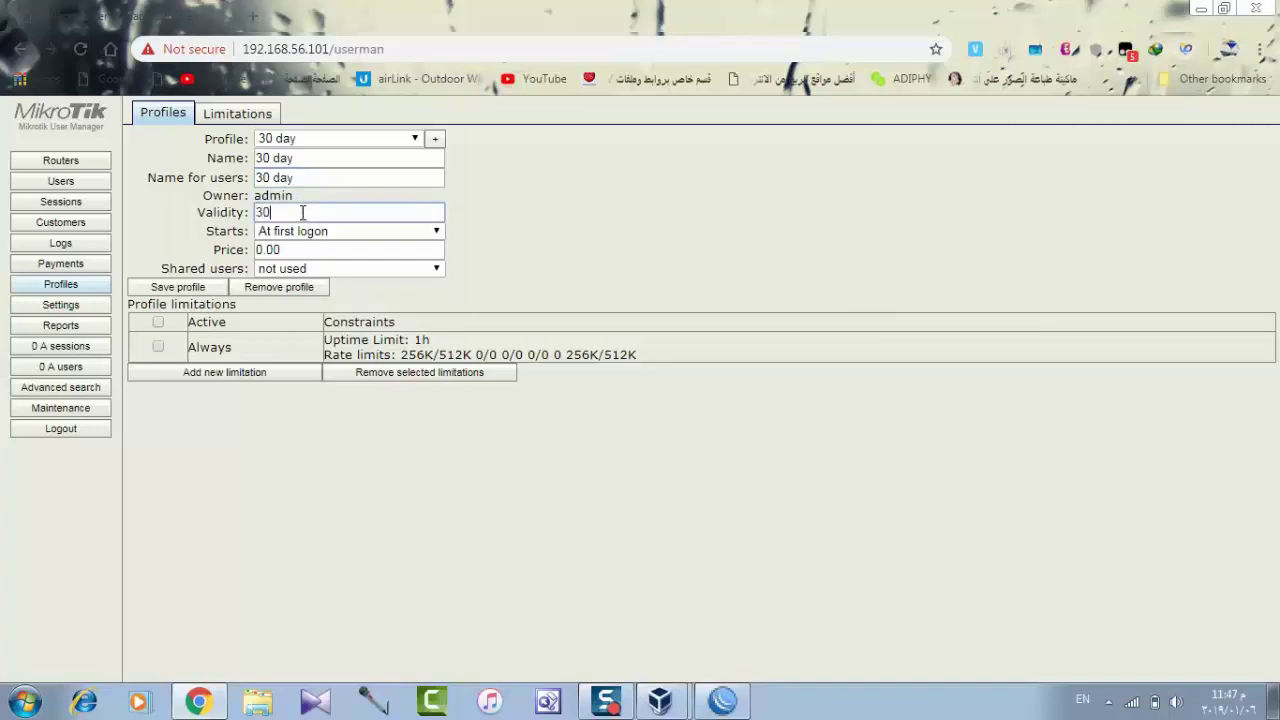
pyautogui.write('30d')
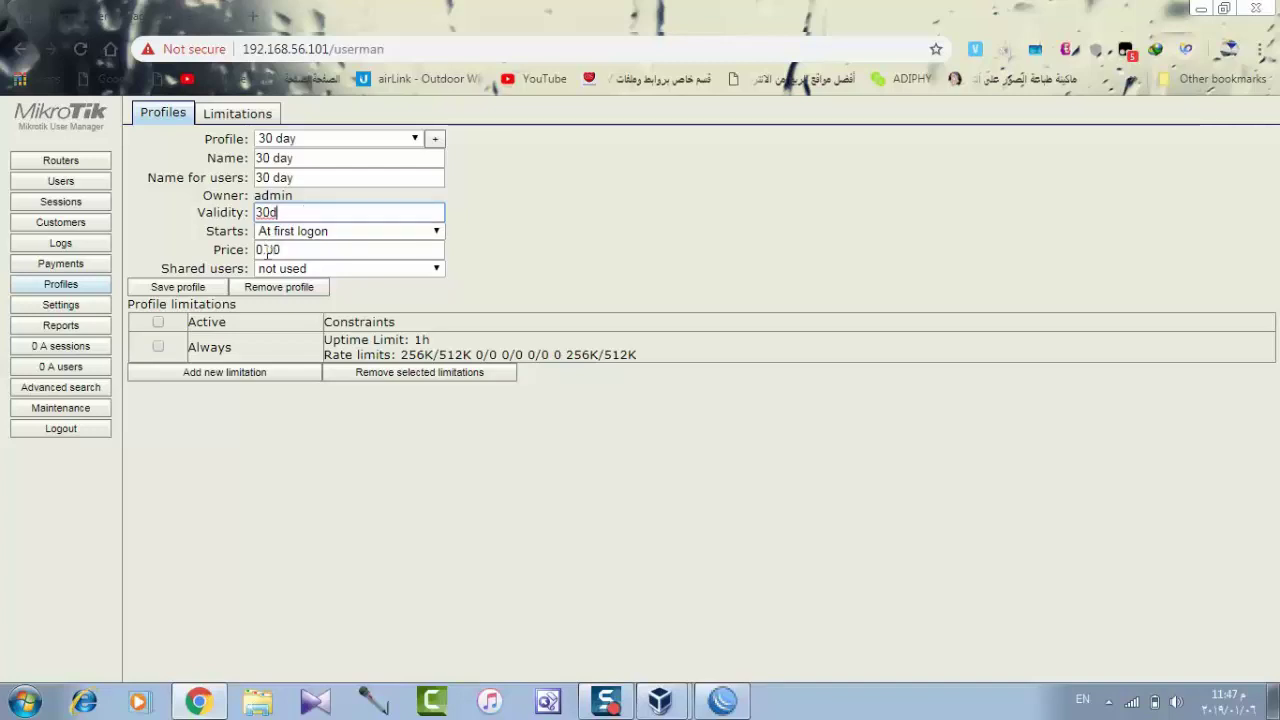
# Show the Templates tab in User Manager Settings and place the cursor in the Header box.
pyautogui.click(70, 308)
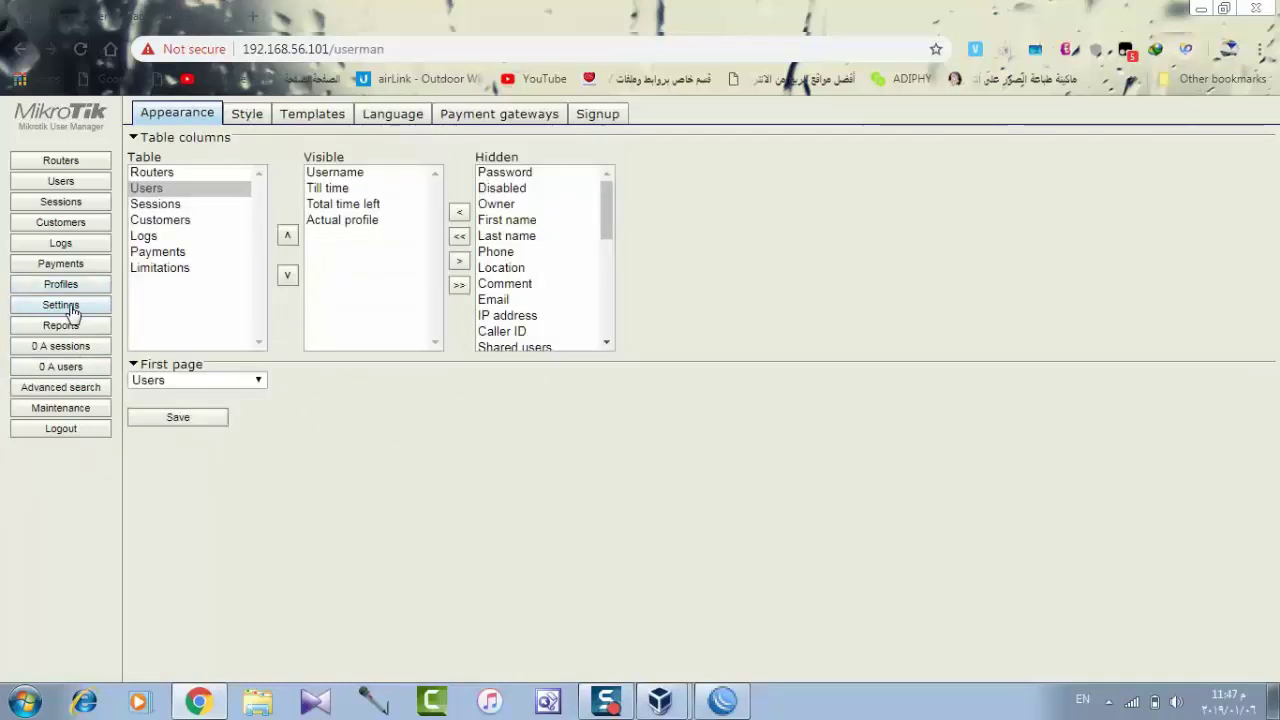
pyautogui.click(324, 116)
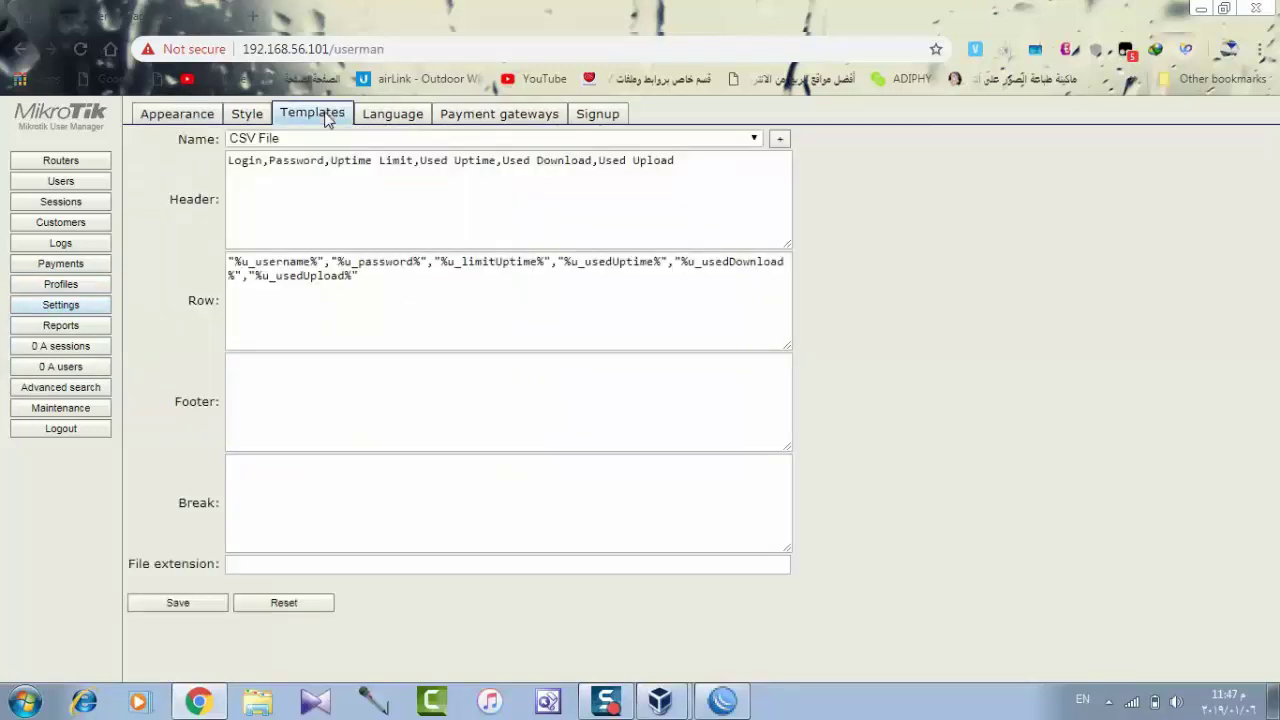
pyautogui.click(455, 160)
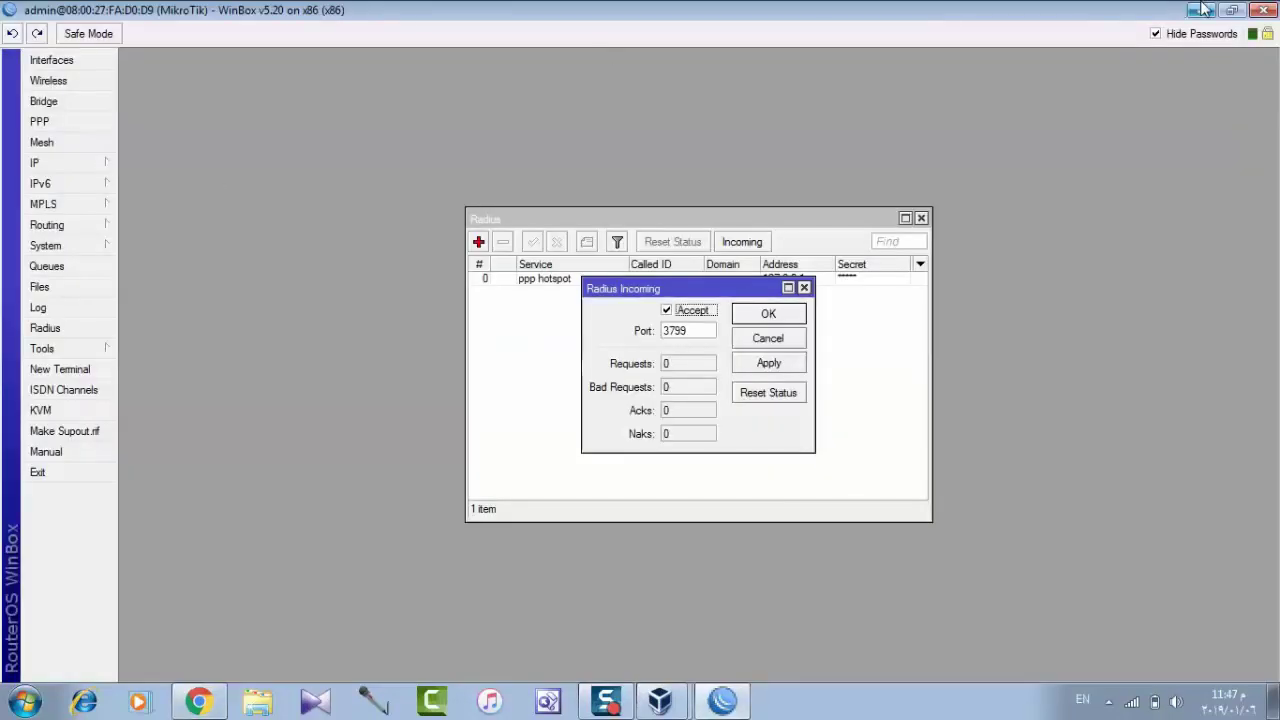
# Open جنية.txt from F:\هايكروتك\كروت in Notepad.
pyautogui.click(1200, 9)
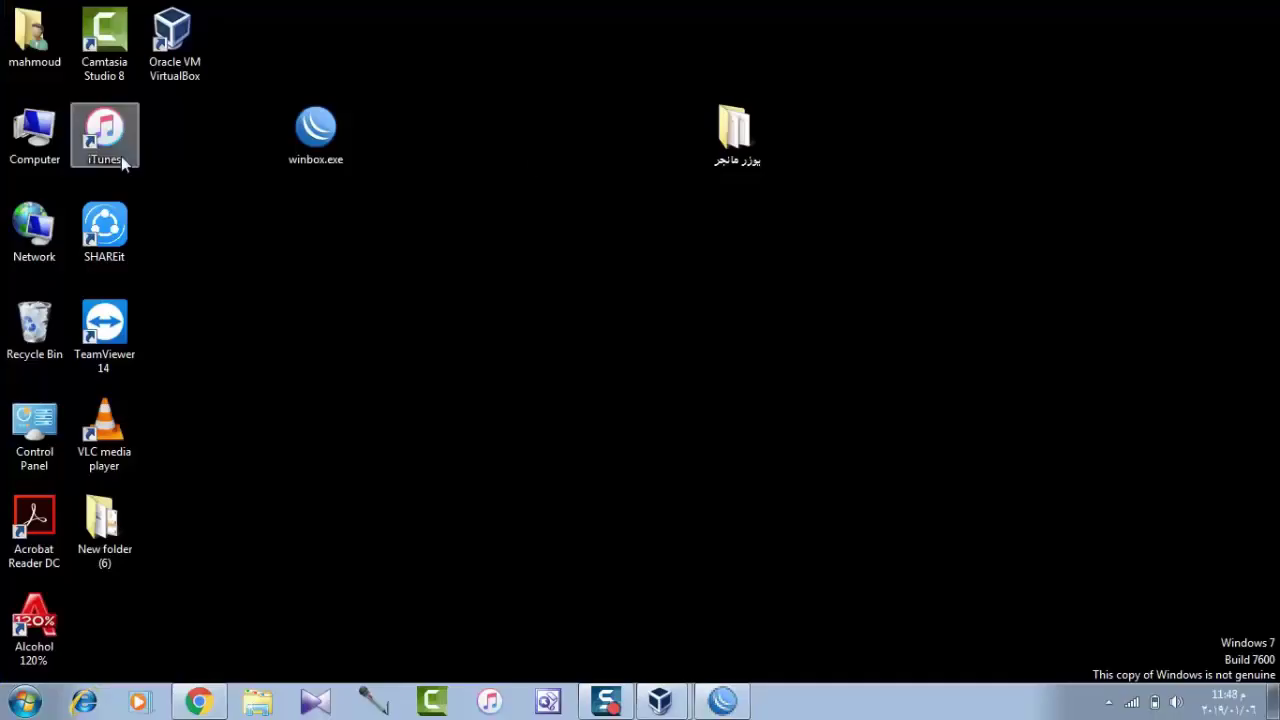
pyautogui.doubleClick(34, 130)
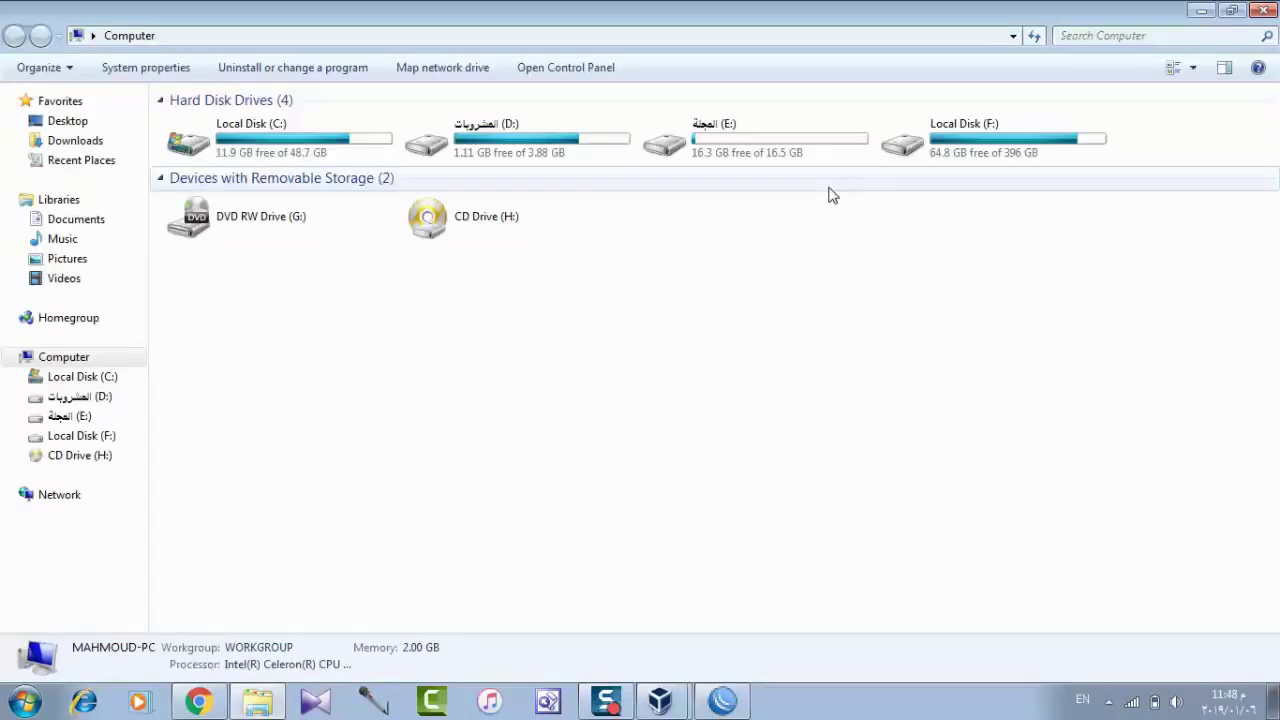
pyautogui.click(993, 130)
pyautogui.doubleClick(993, 130)
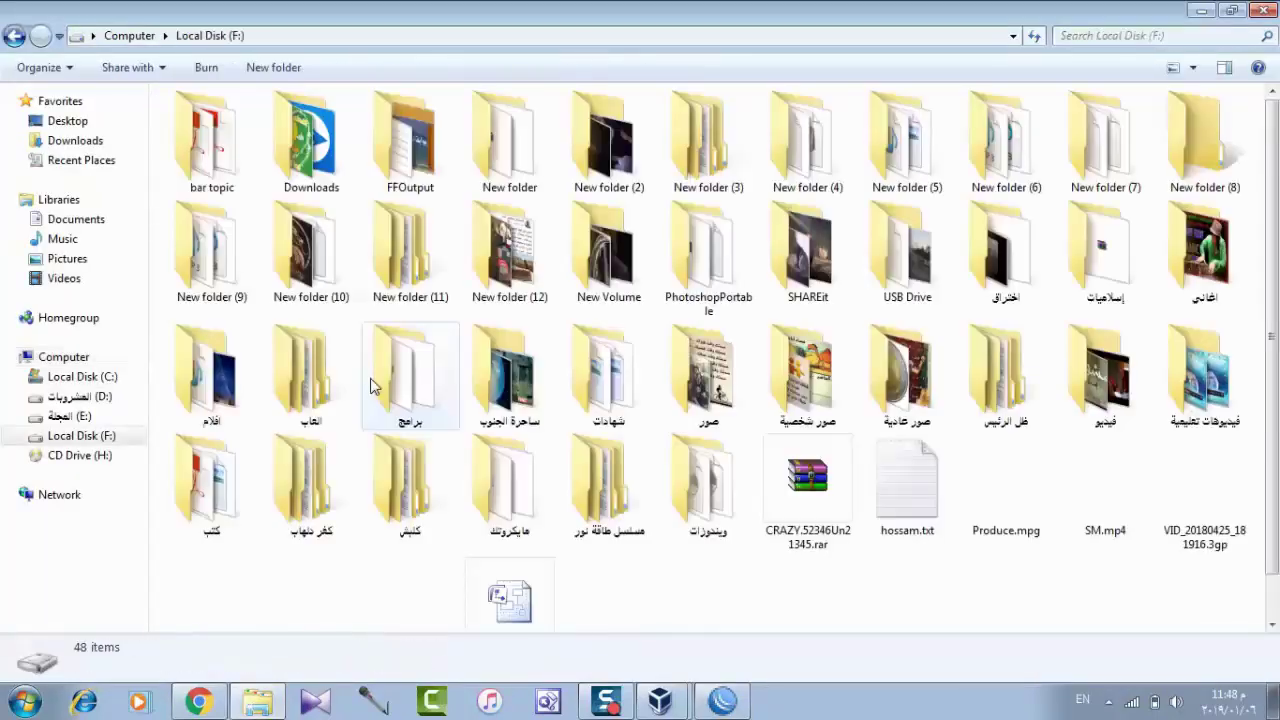
pyautogui.doubleClick(503, 515)
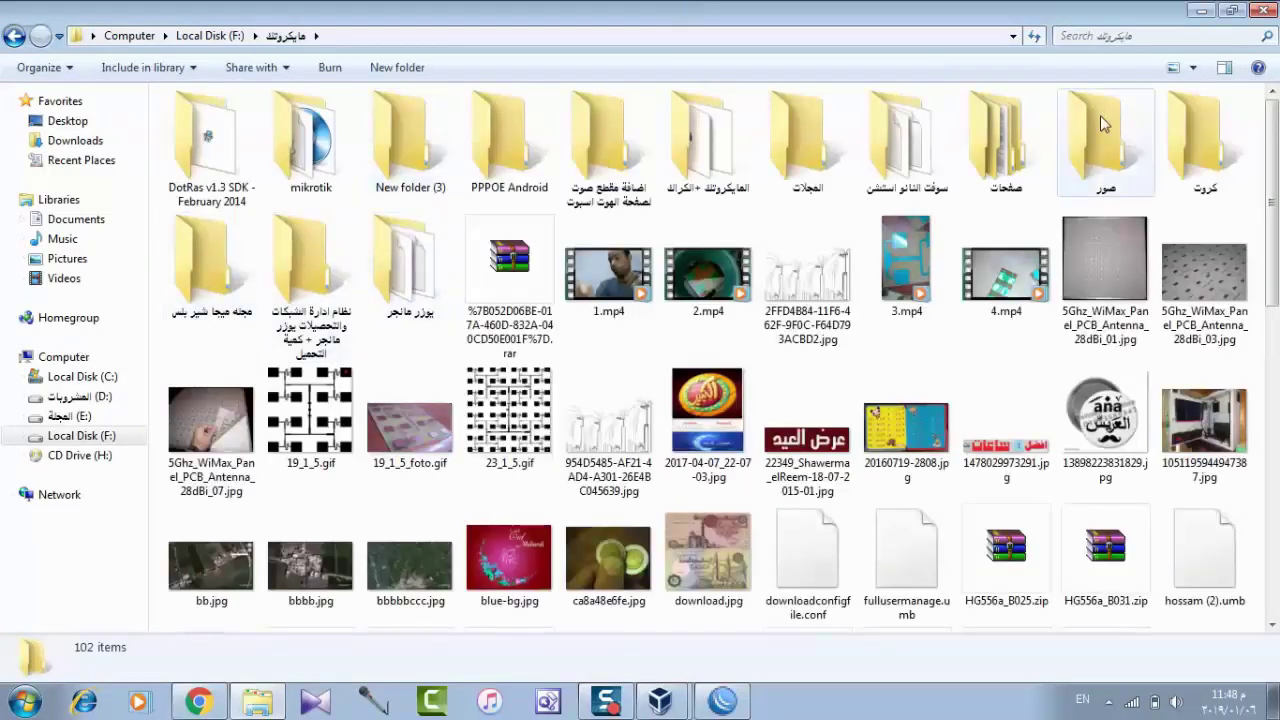
pyautogui.doubleClick(1205, 140)
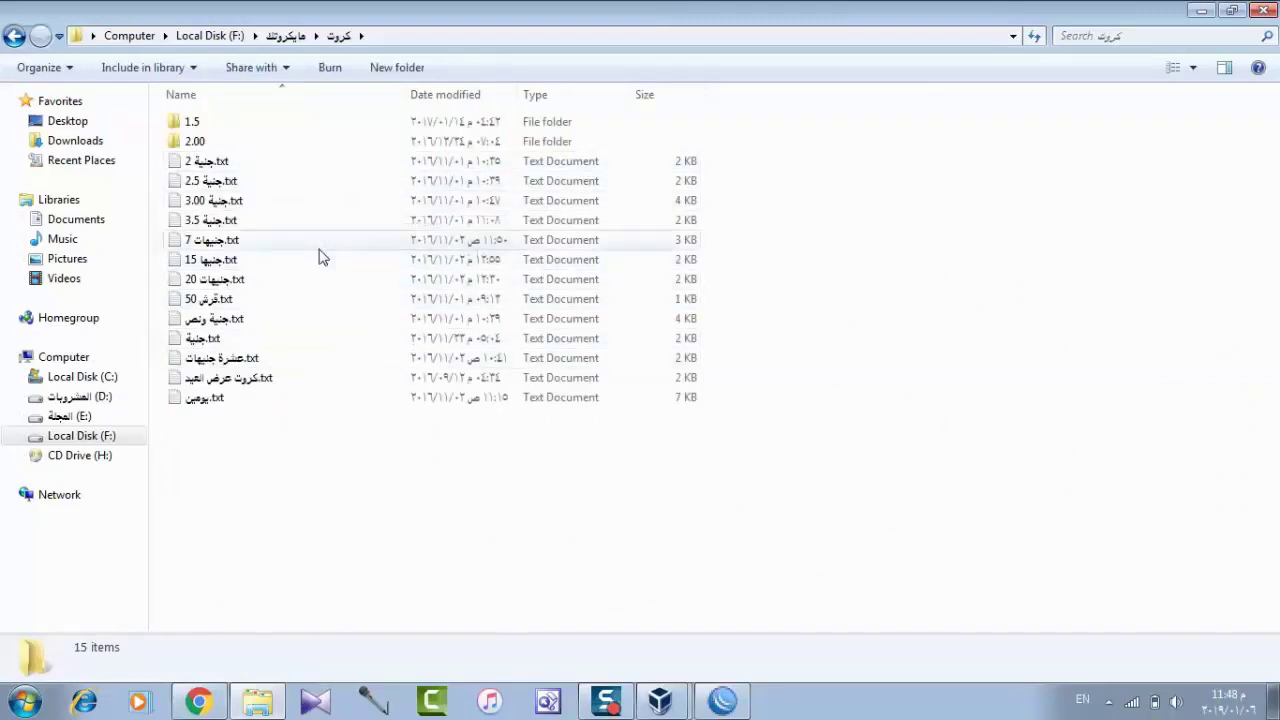
pyautogui.doubleClick(305, 340)
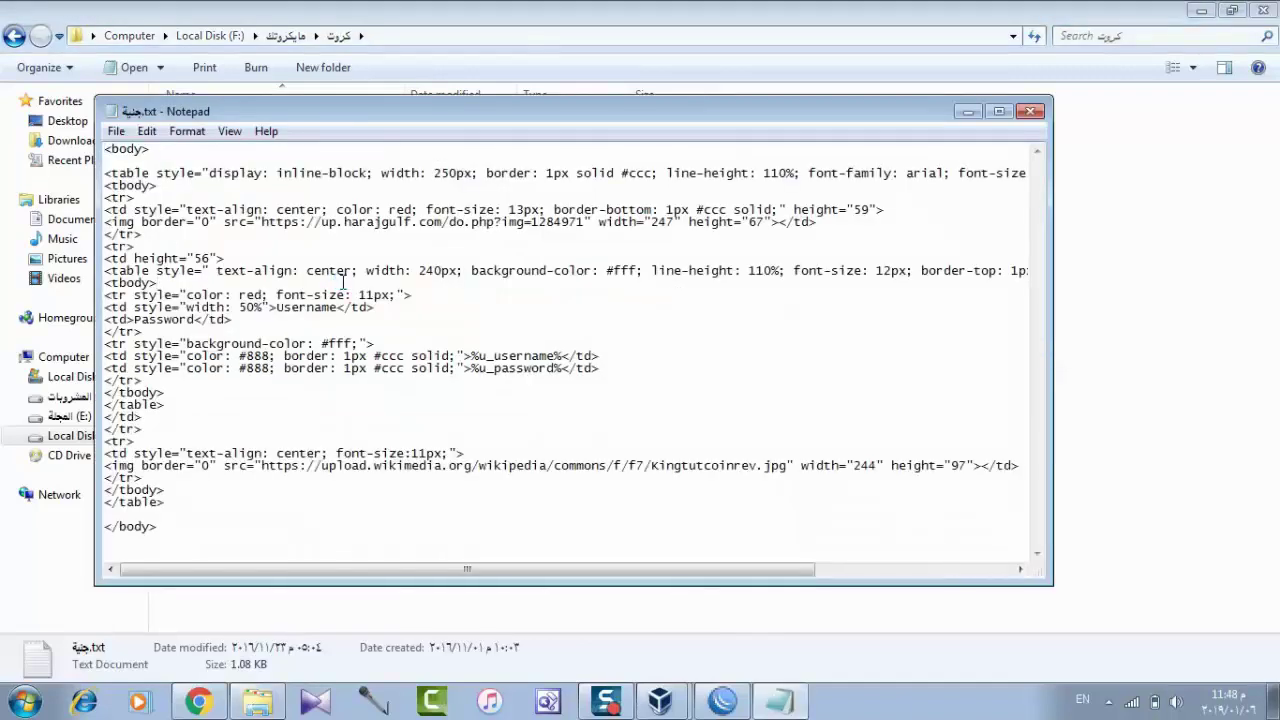
# Select all of the voucher HTML and copy it.
pyautogui.hotkey('ctrl', 'a')
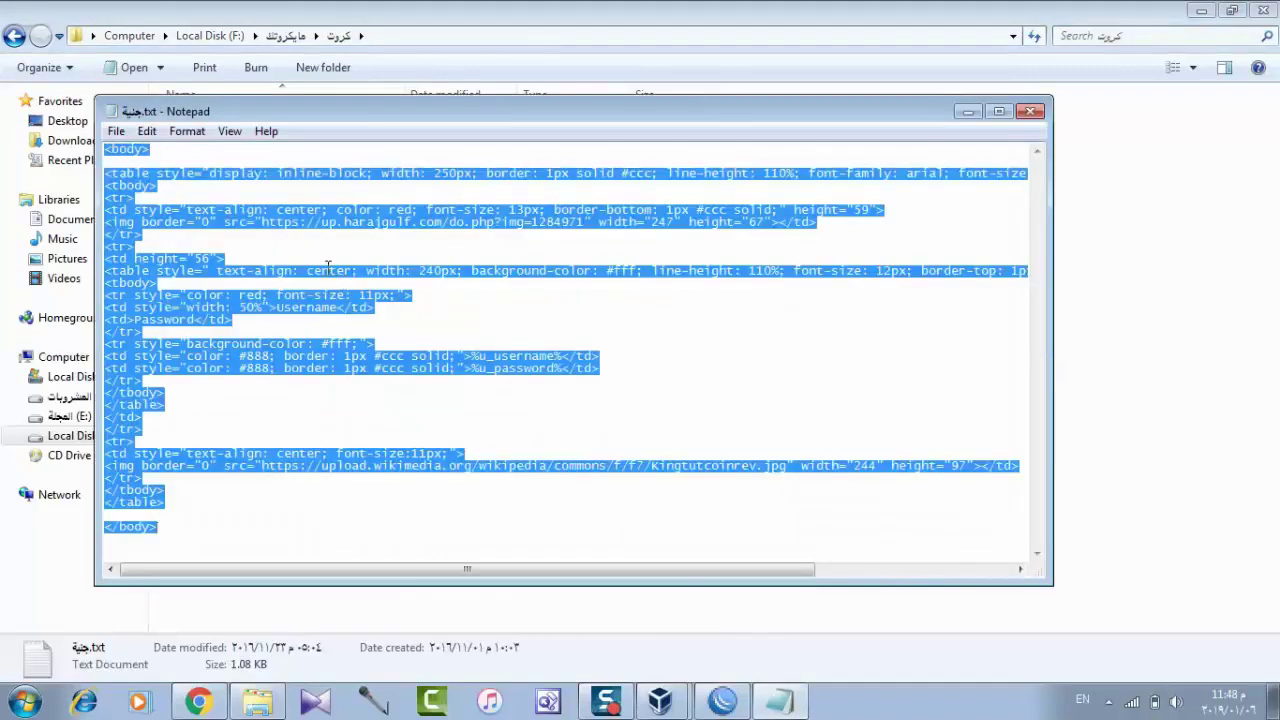
pyautogui.rightClick(328, 266)
pyautogui.click(362, 333)
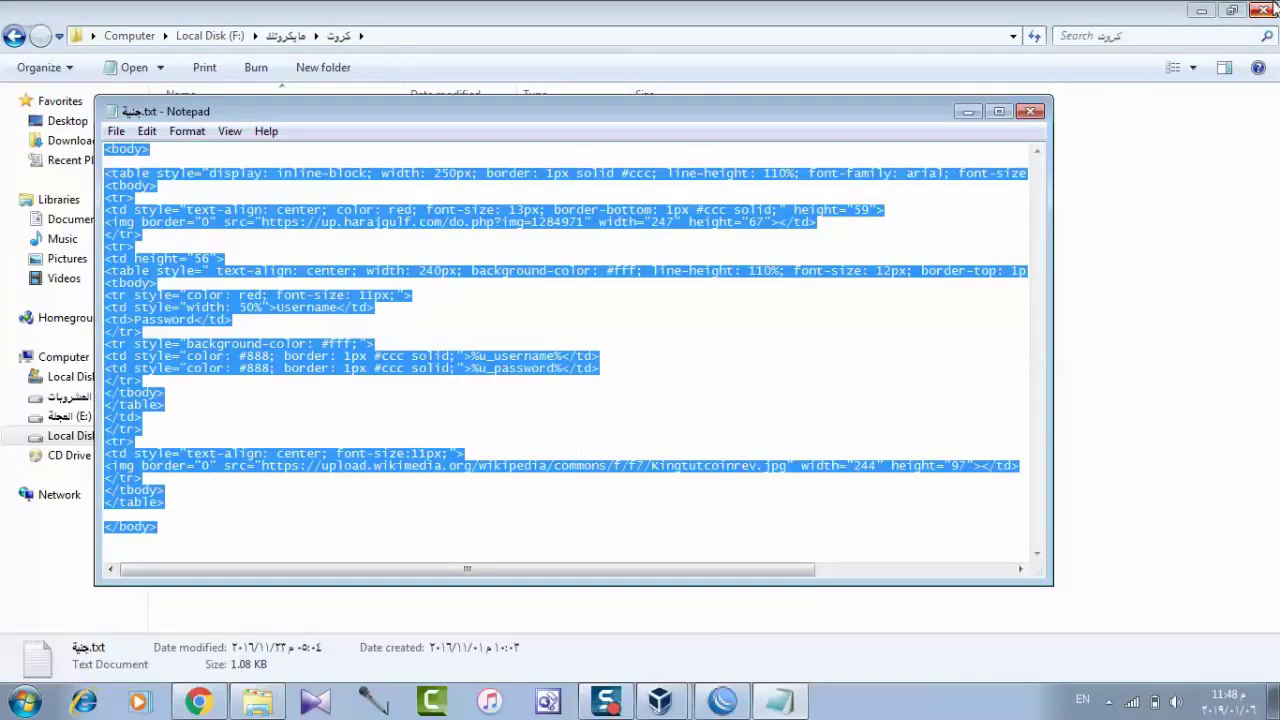
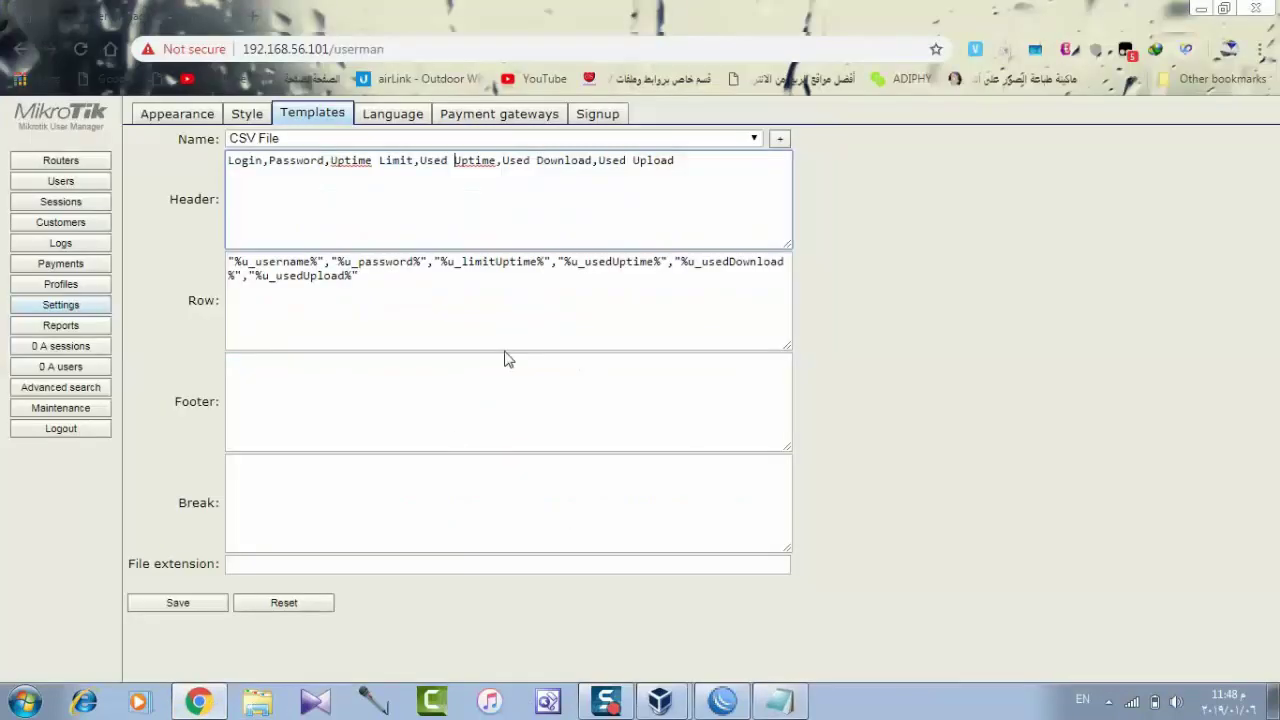
# Create a new template named 'pounds'.
pyautogui.doubleClick(634, 182)
pyautogui.click(777, 147)
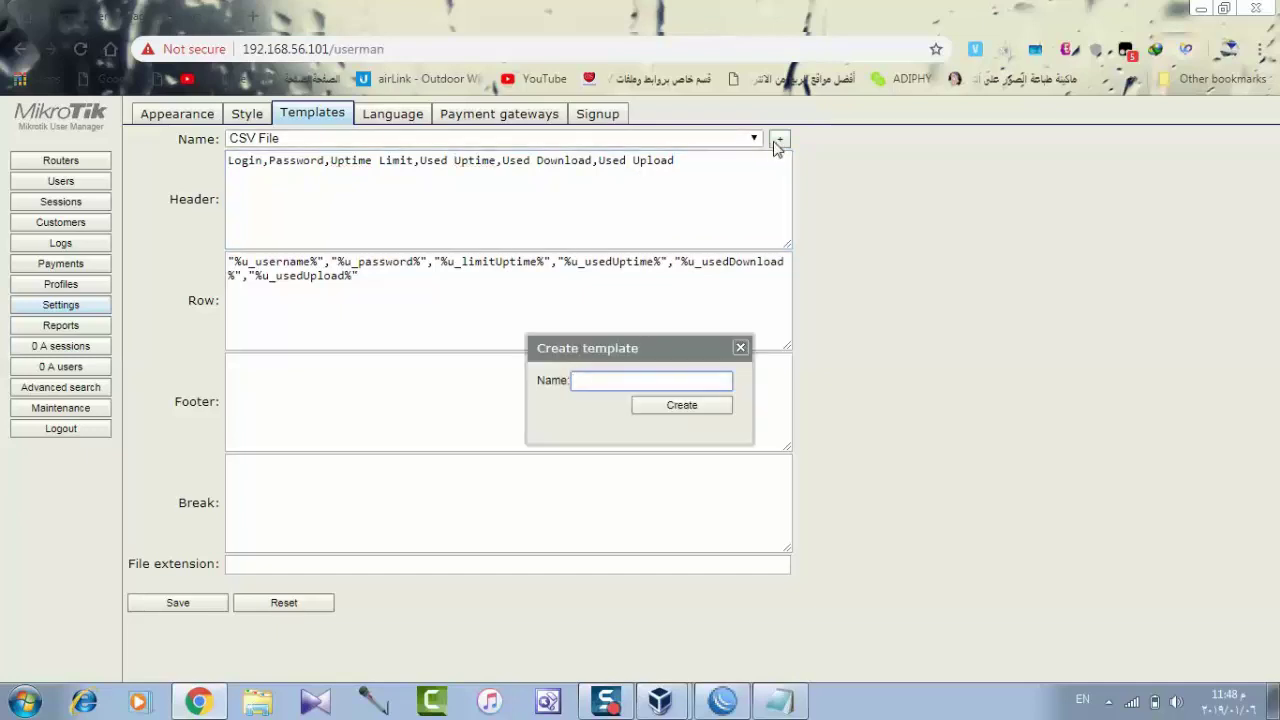
pyautogui.write('pounds')
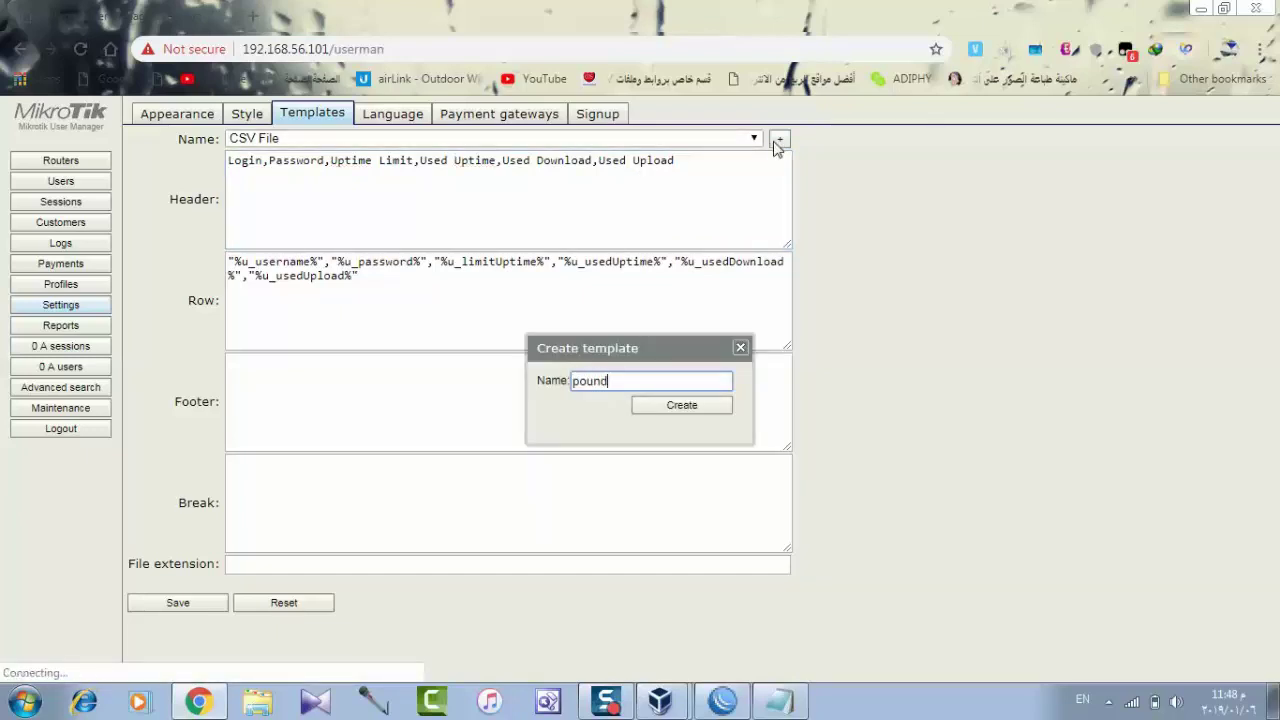
pyautogui.click(681, 405)
# Empty the header, replace the row with the HTML coin card code, and save the template.
pyautogui.click(523, 202)
pyautogui.hotkey('ctrl', 'a')
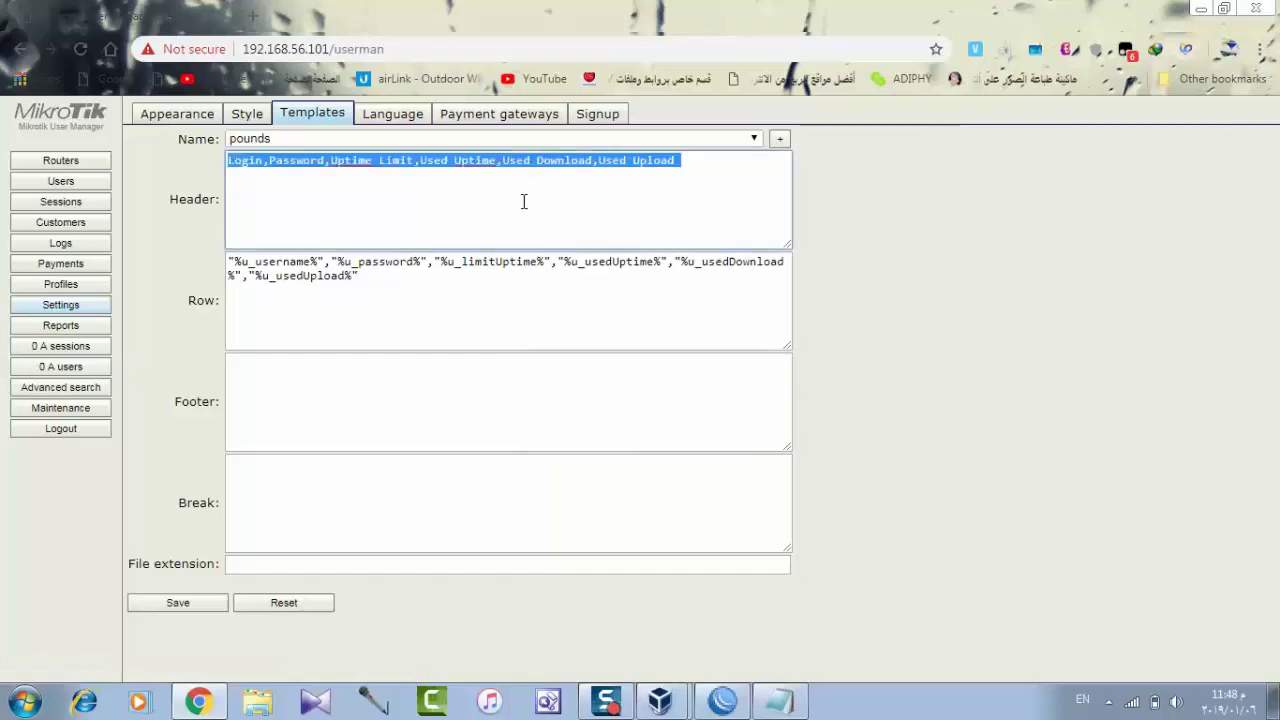
pyautogui.press('Delete')
pyautogui.click(526, 283)
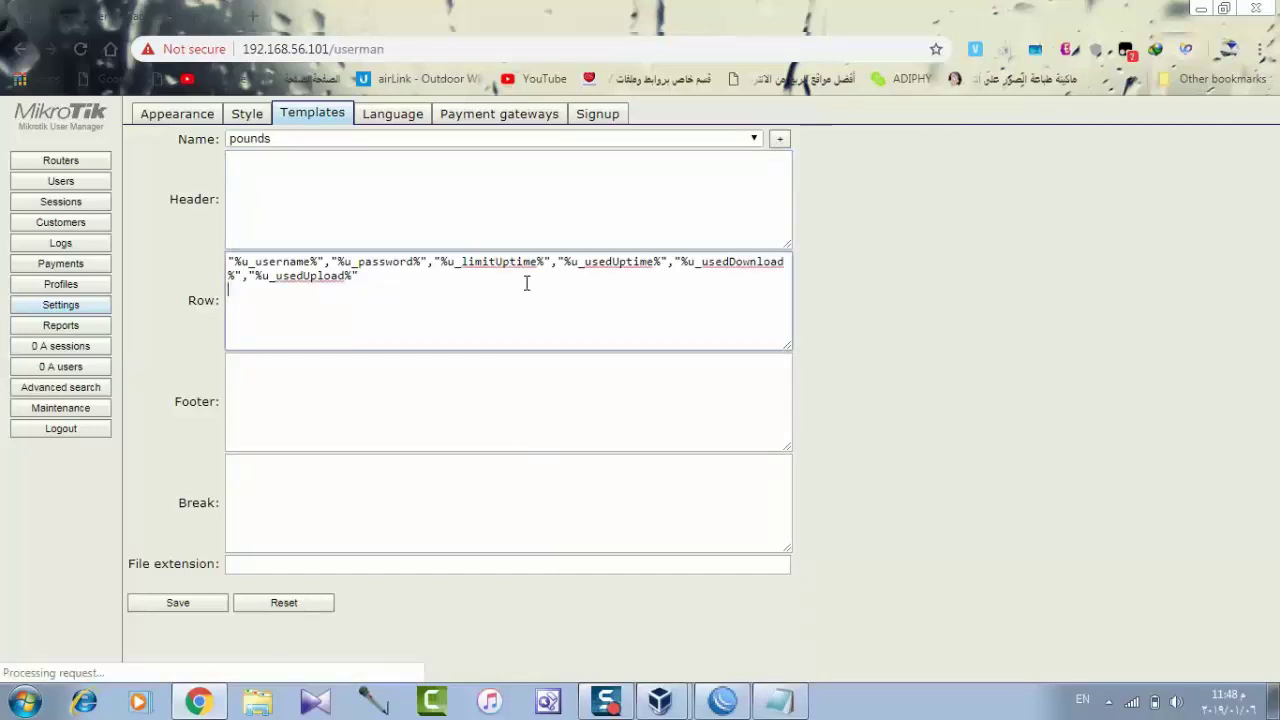
pyautogui.hotkey('ctrl', 'a')
pyautogui.press('Delete')
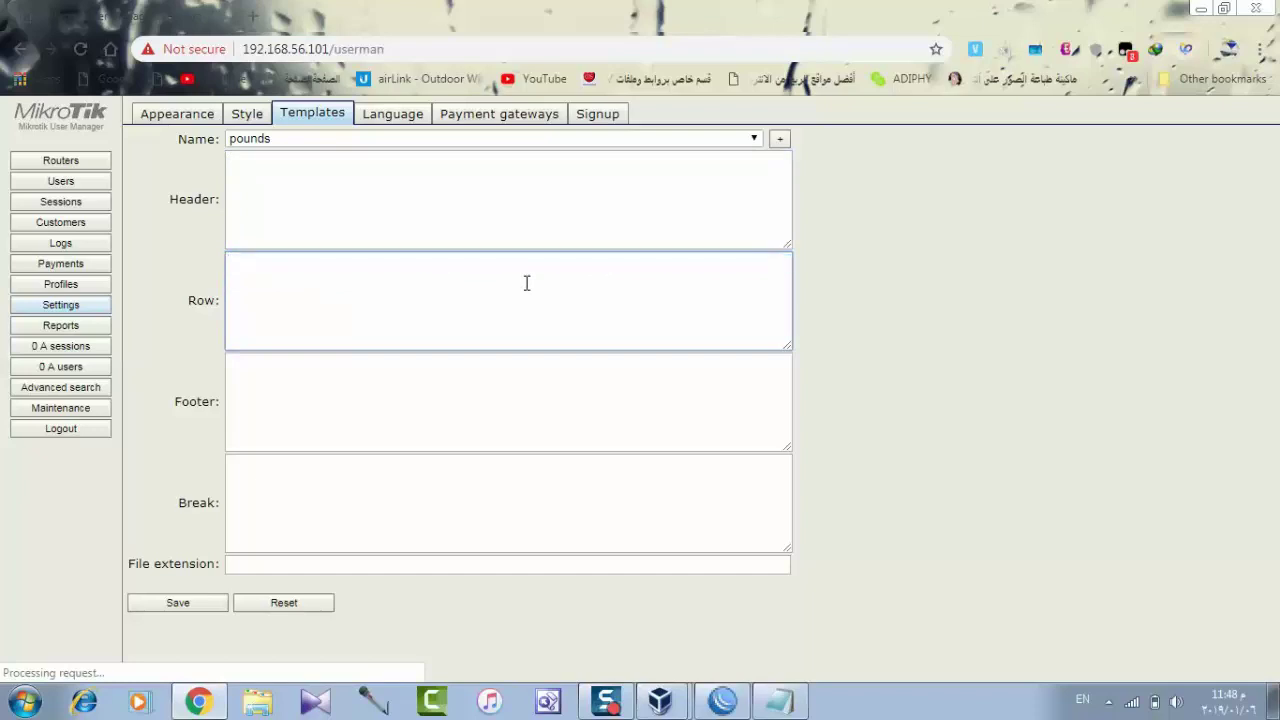
pyautogui.rightClick(526, 283)
pyautogui.click(586, 400)
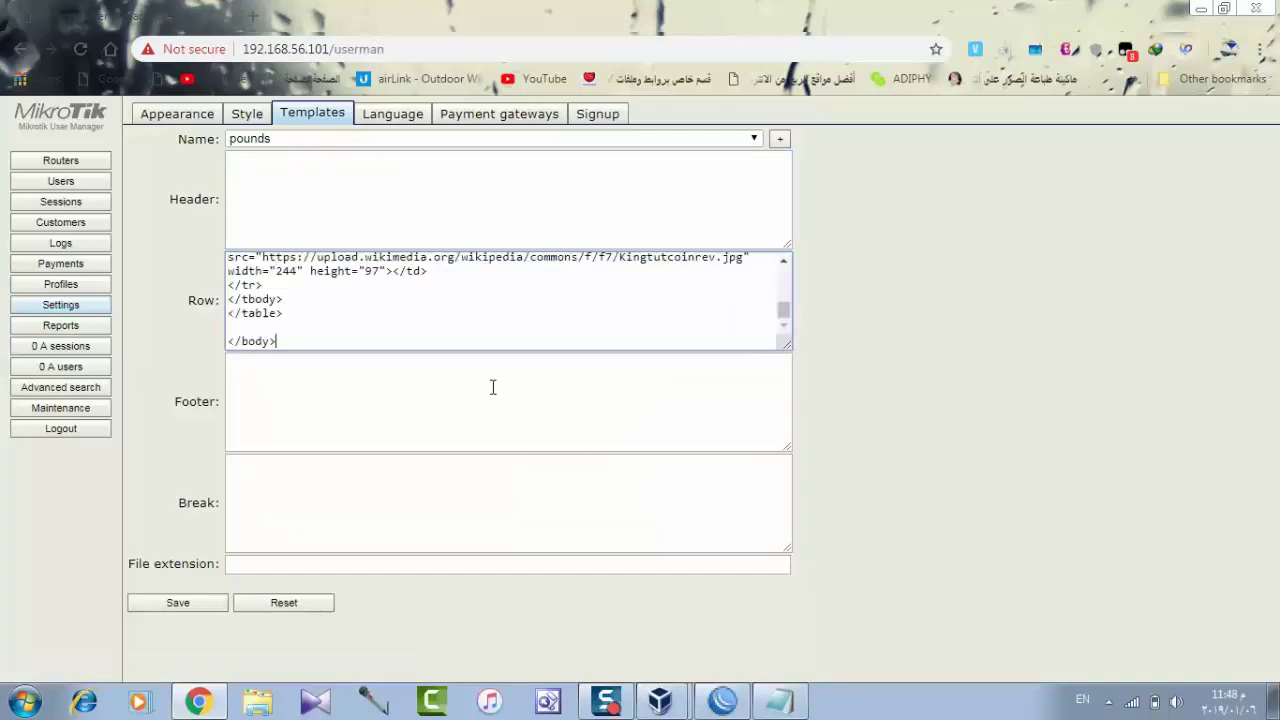
pyautogui.click(491, 387)
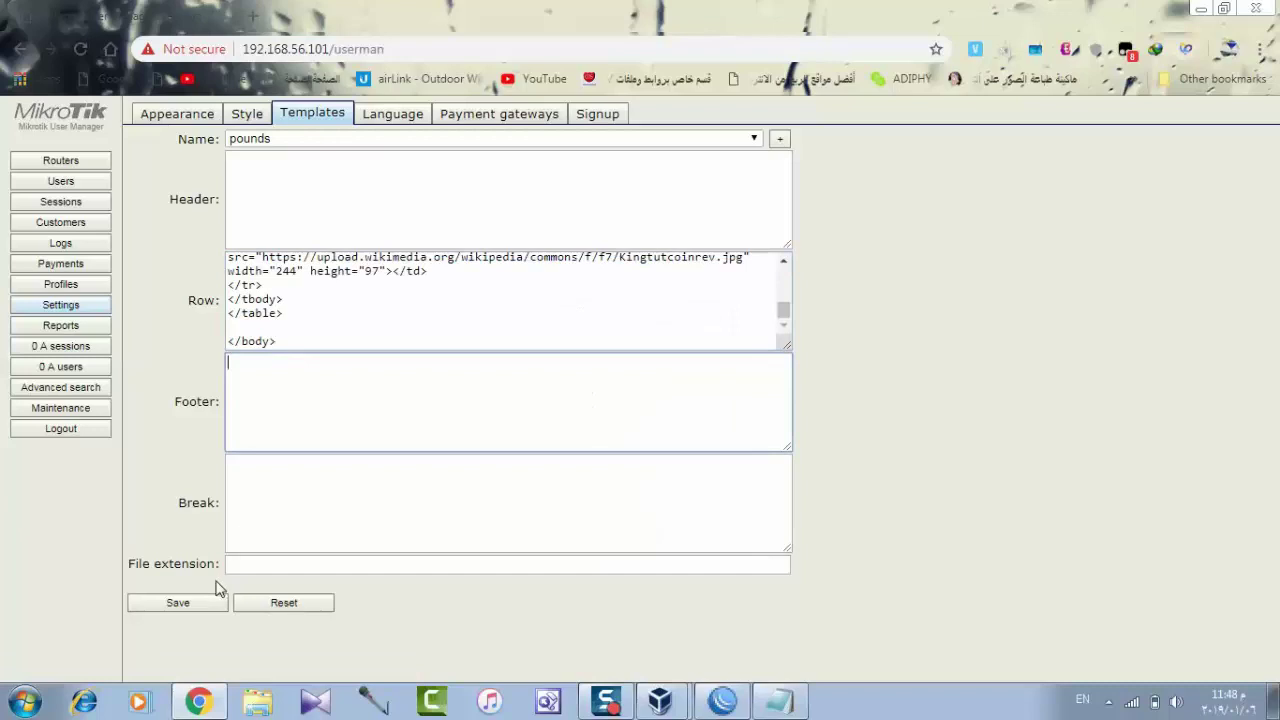
pyautogui.click(178, 603)
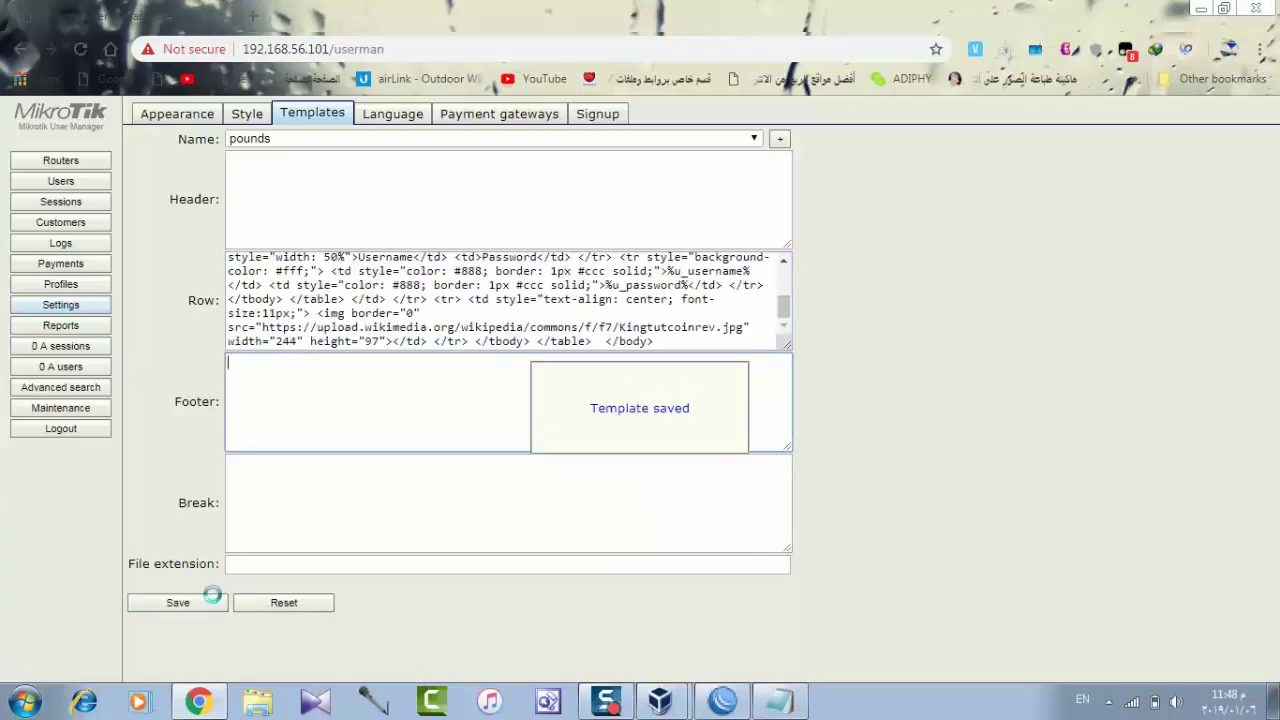
pyautogui.click(84, 186)
# Generate cards for all five users with the pounds template and open the popup.
pyautogui.click(165, 154)
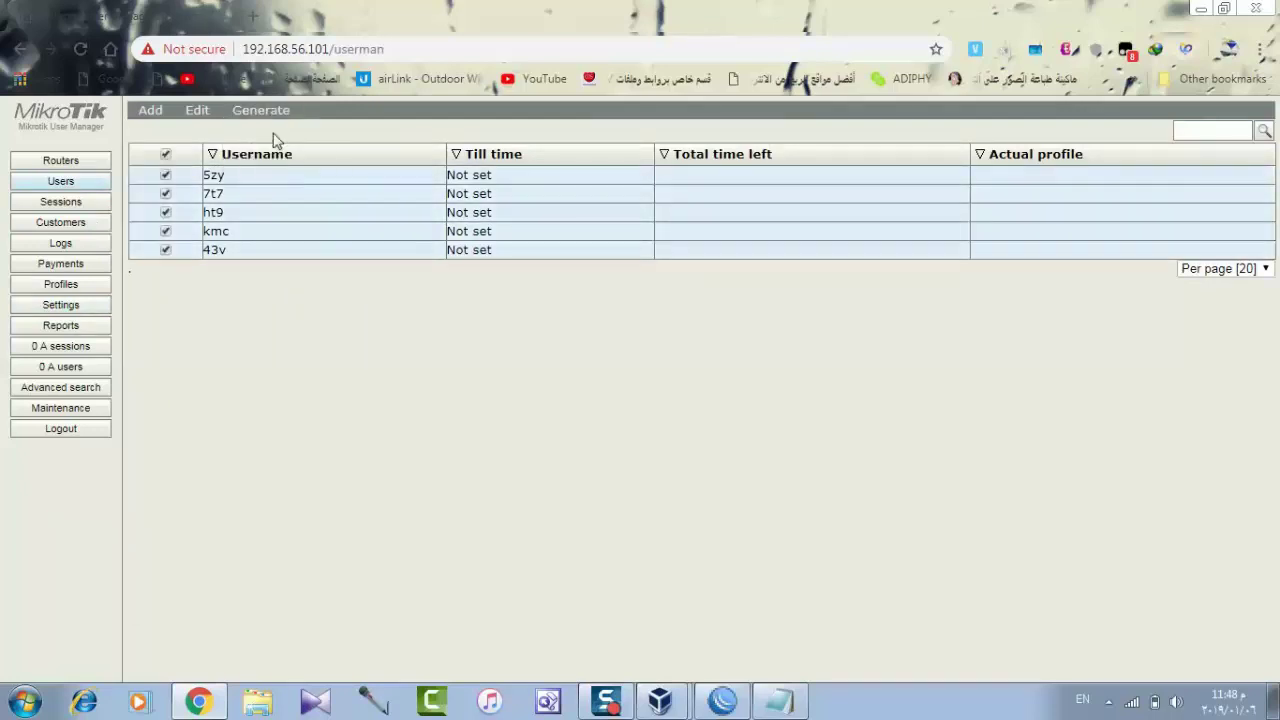
pyautogui.click(276, 139)
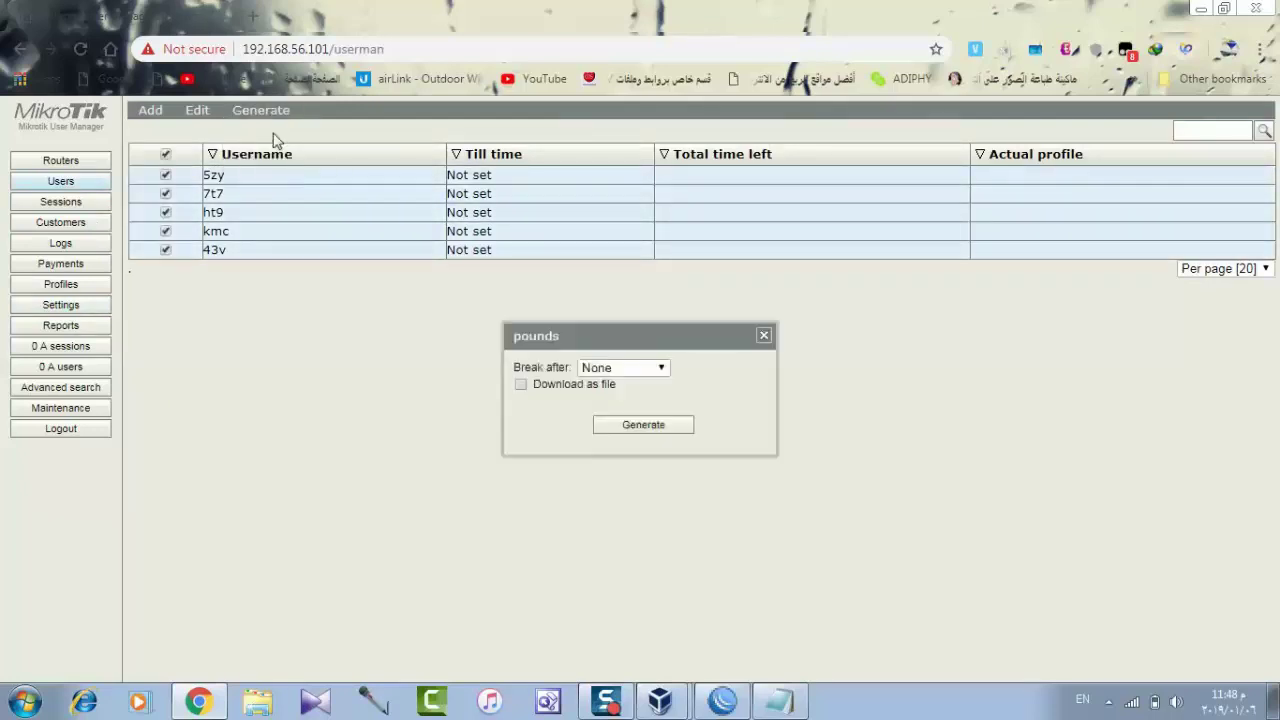
pyautogui.click(631, 428)
pyautogui.click(597, 389)
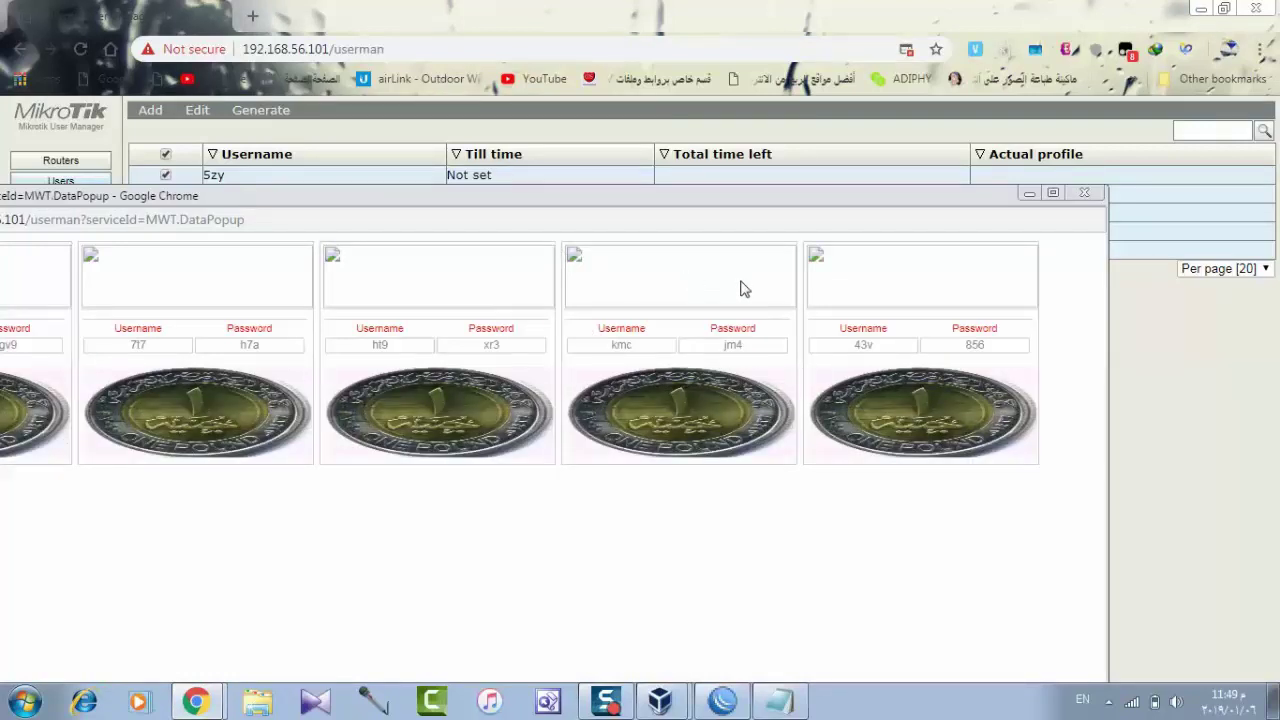
# Open the broken coin image in a new tab and view the cards window full screen.
pyautogui.rightClick(640, 294)
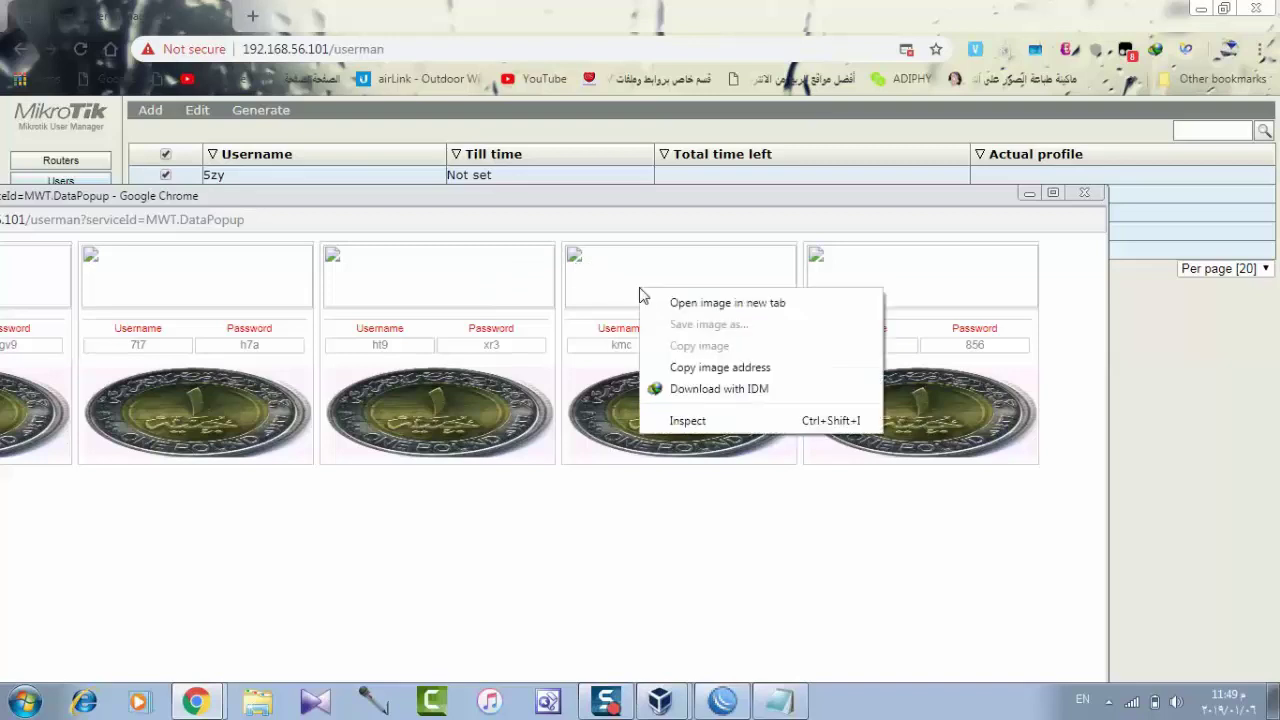
pyautogui.click(666, 303)
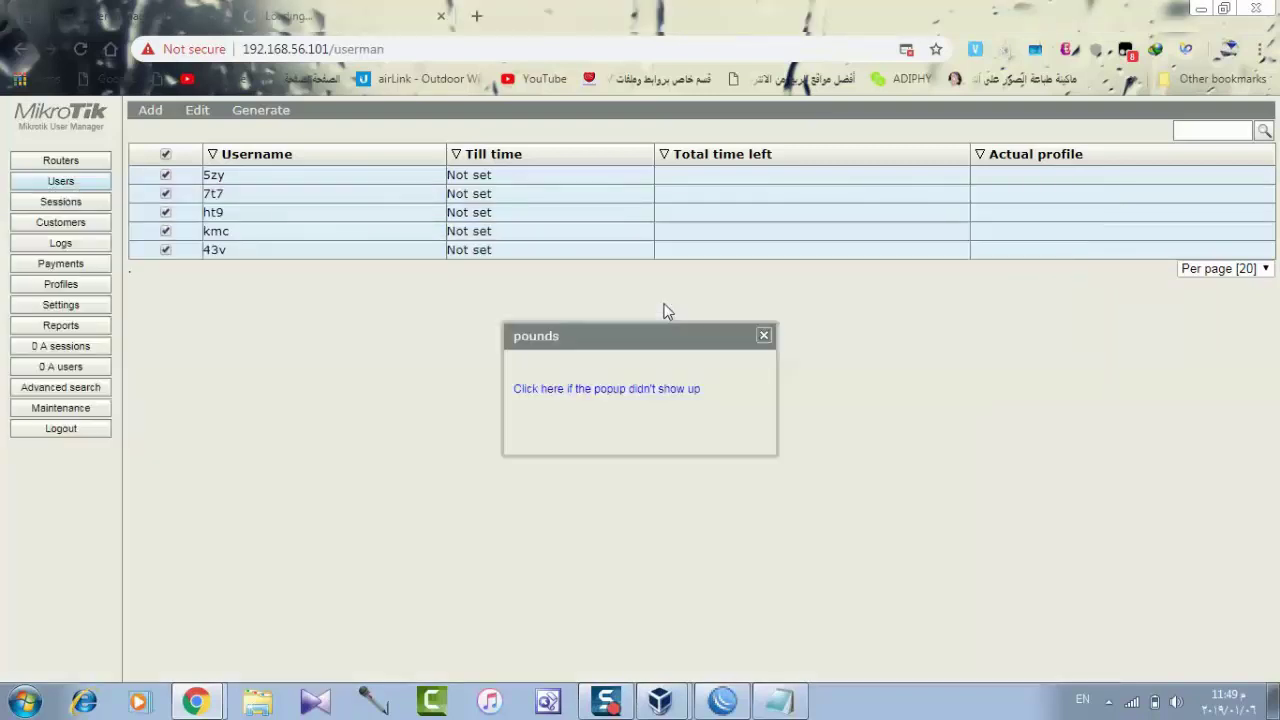
pyautogui.click(764, 337)
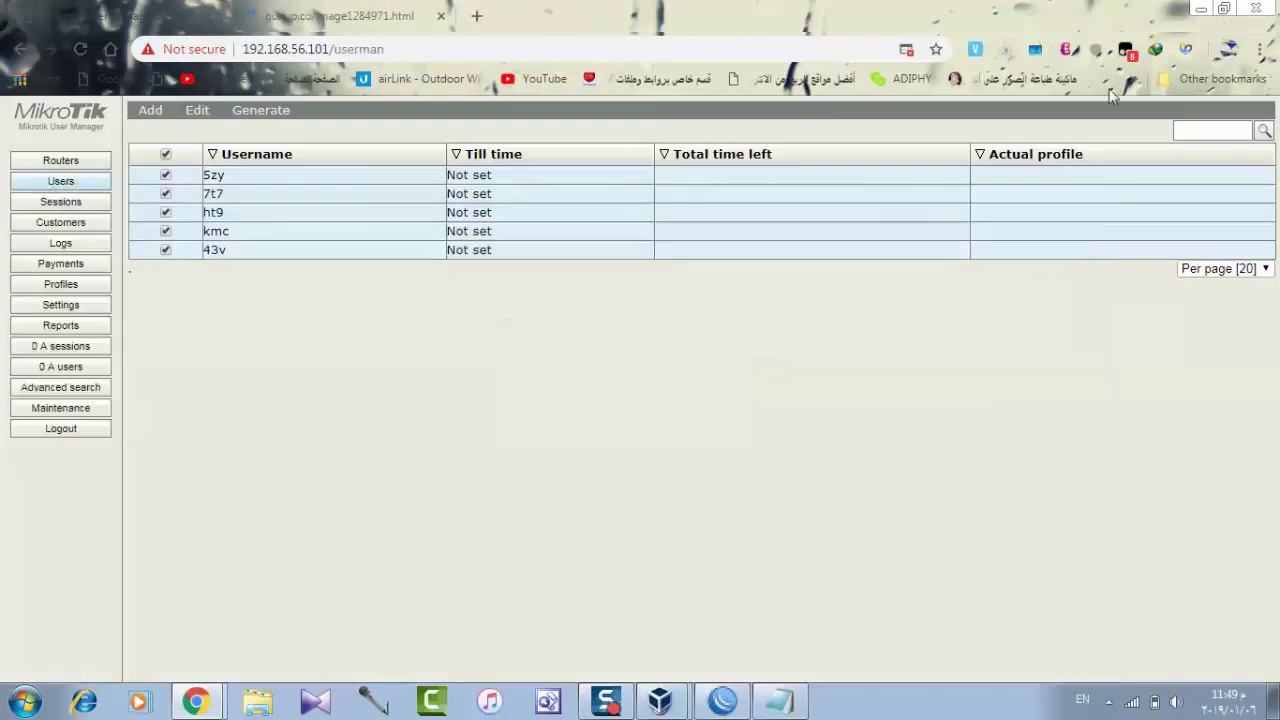
pyautogui.click(1205, 10)
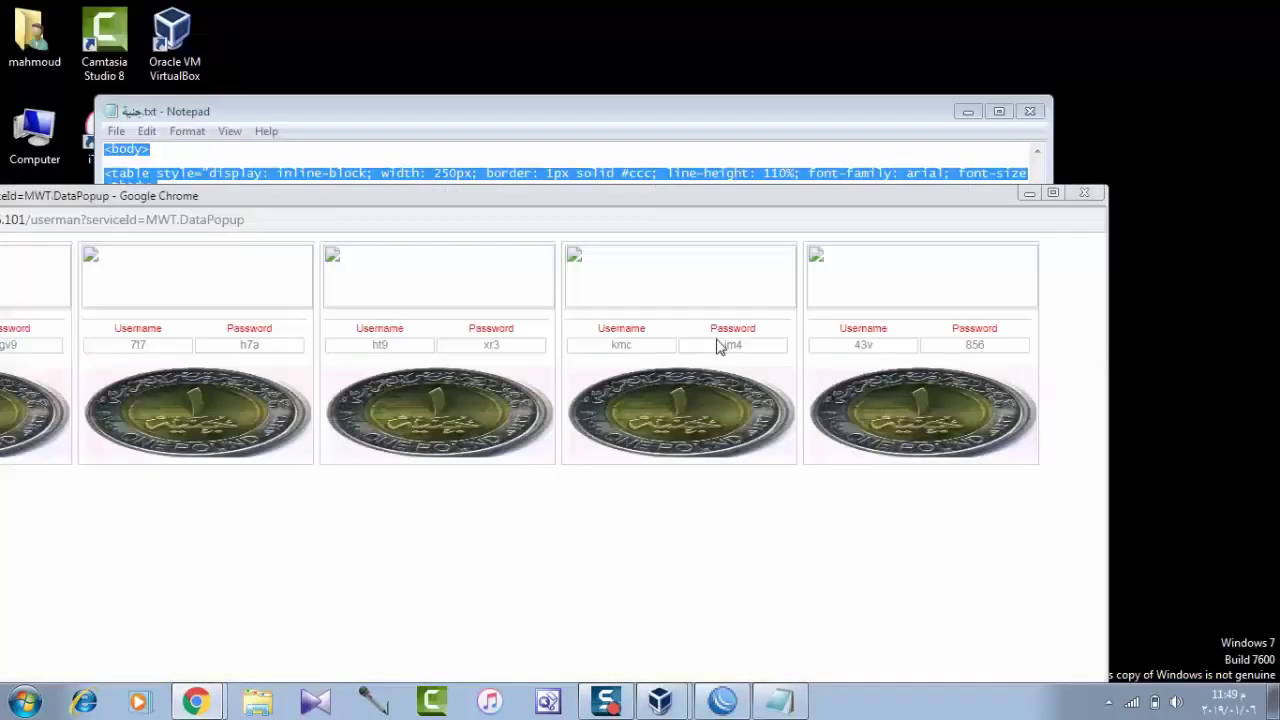
pyautogui.doubleClick(885, 207)
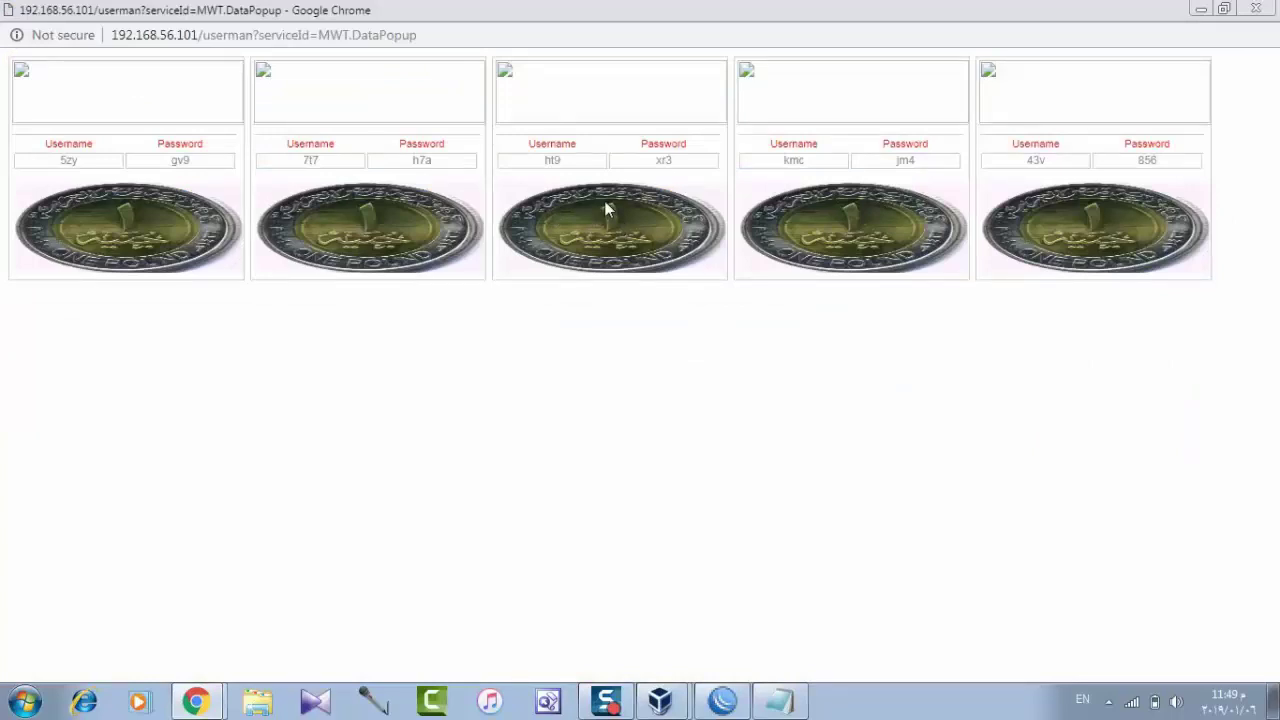
# Close the cards window and Notepad, returning to User Manager.
pyautogui.click(1256, 8)
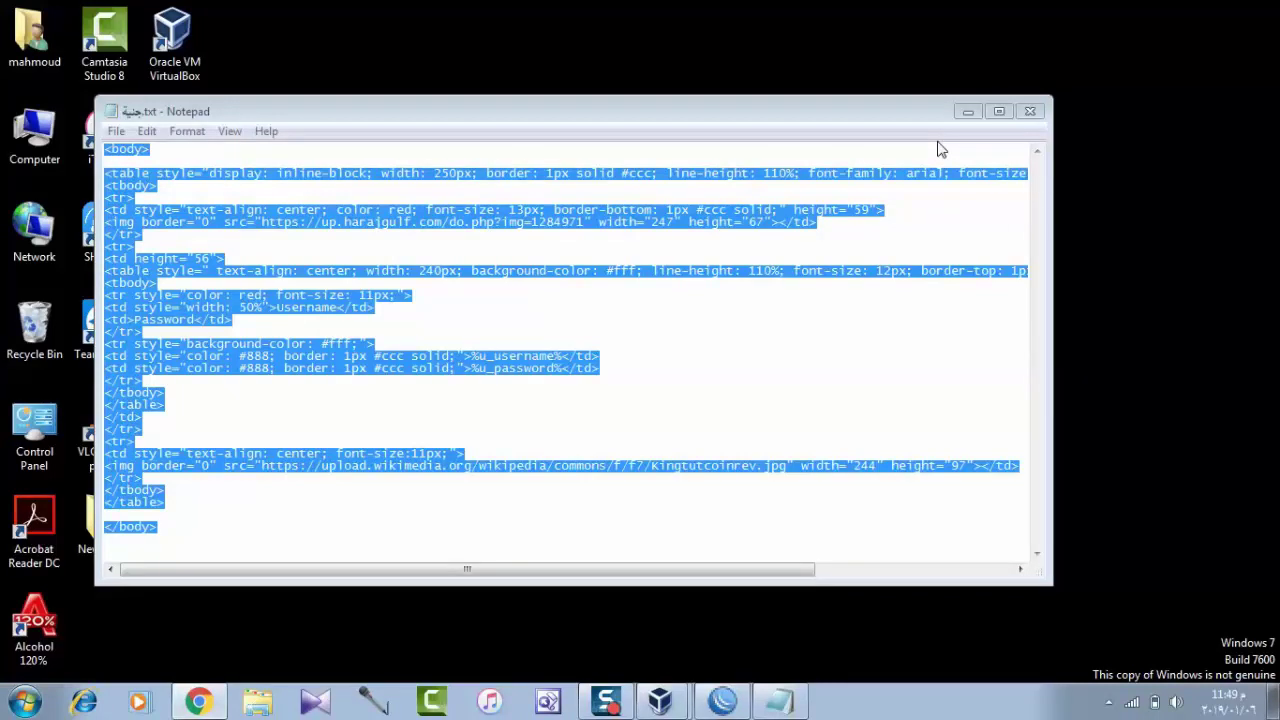
pyautogui.click(1031, 113)
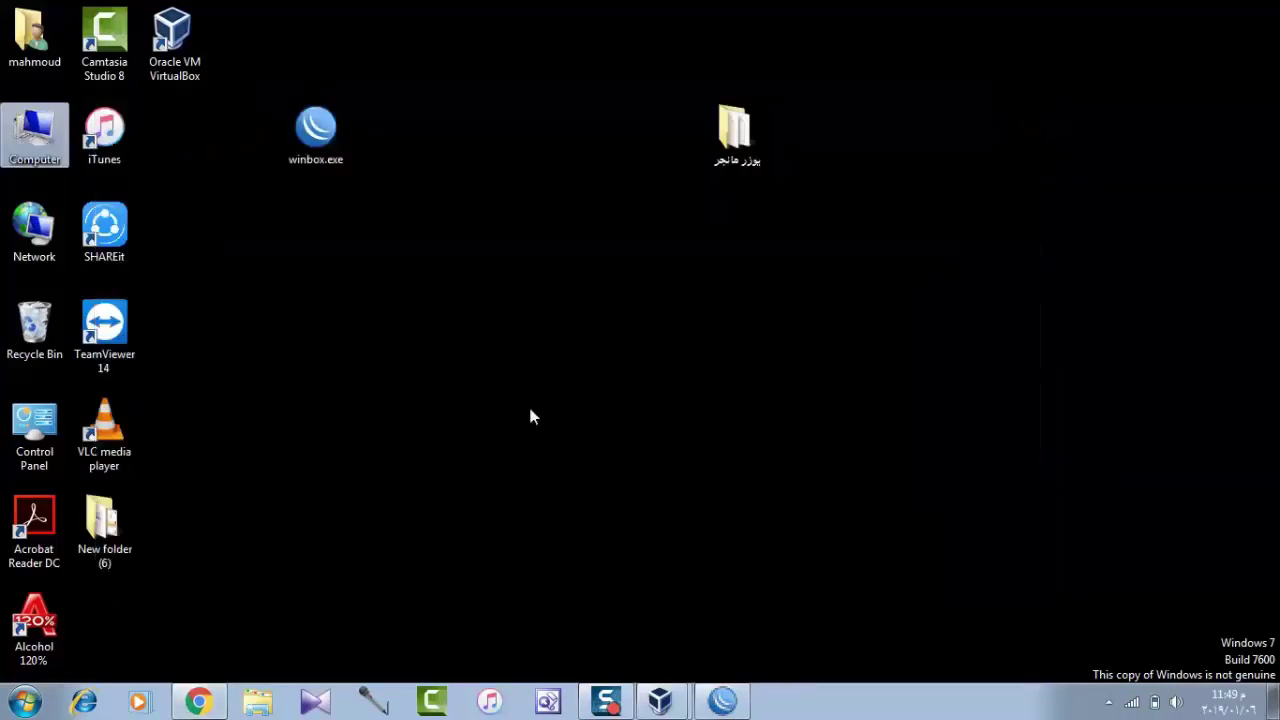
pyautogui.click(199, 702)
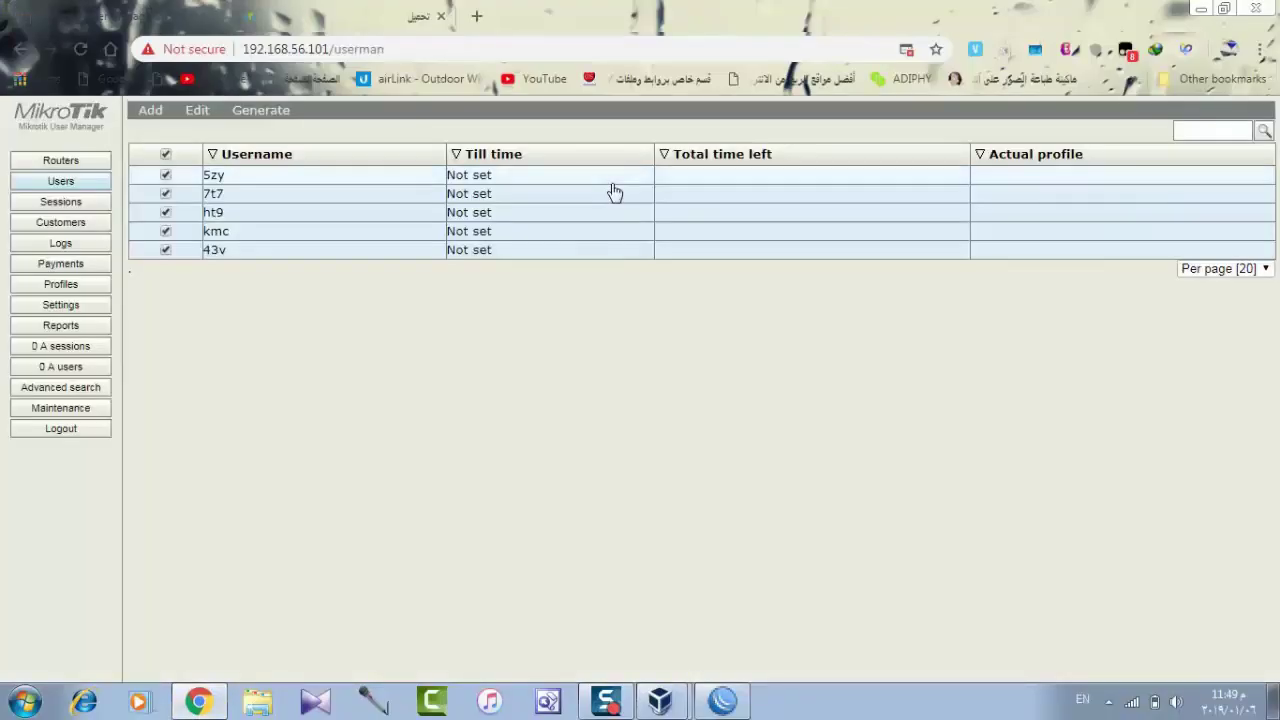